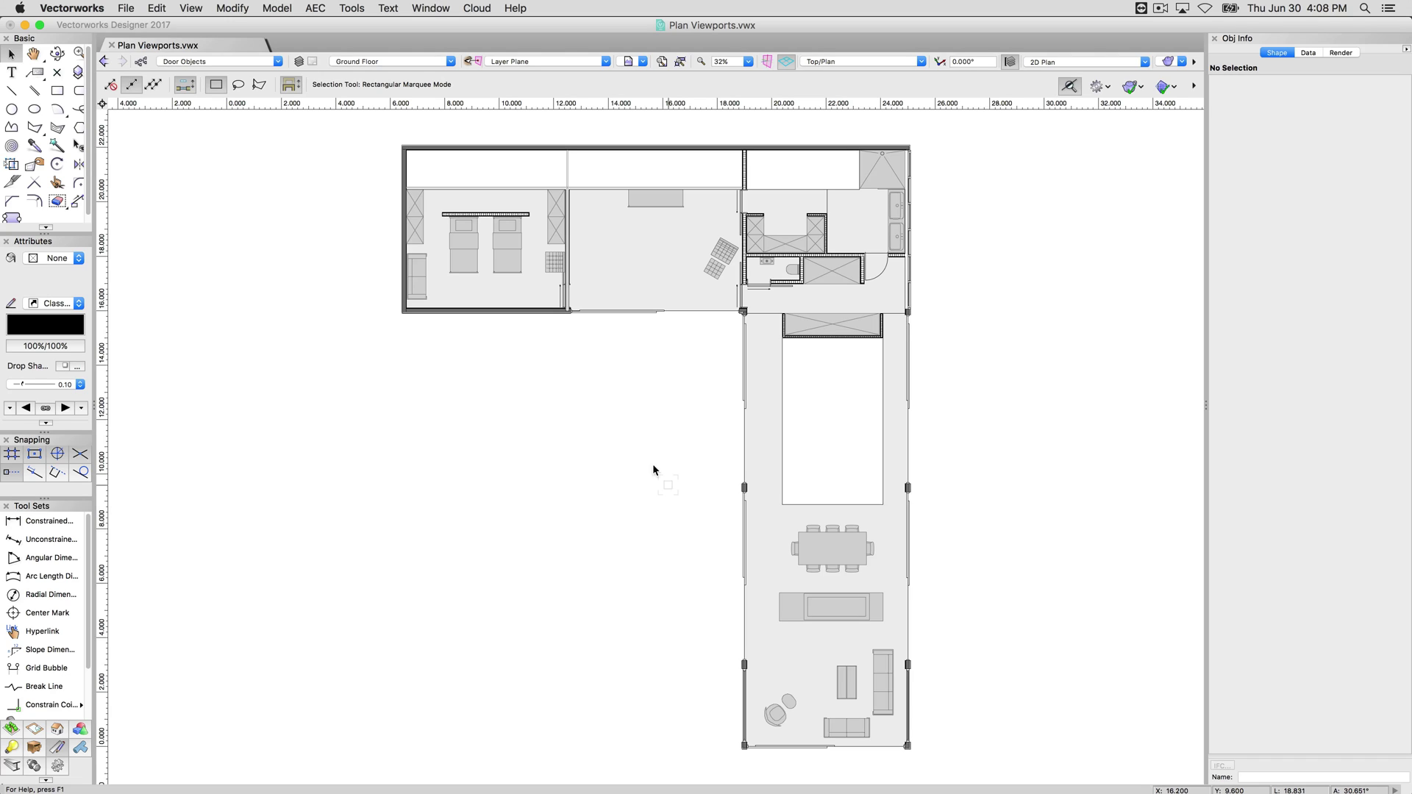
Look through the layers, visiting the 02 [Reports] sheet, then return to the Ground Floor plan.
left_click(351, 63)
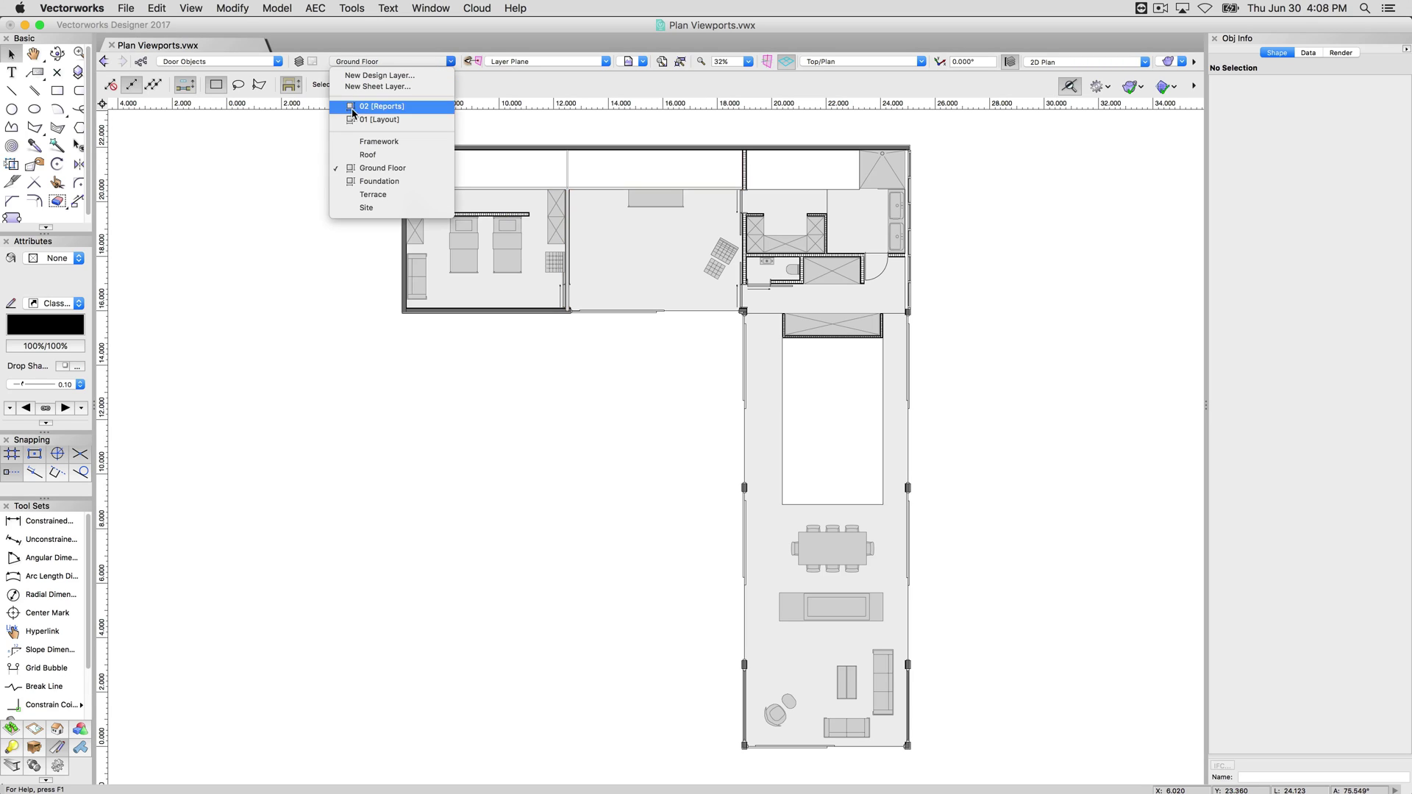
left_click(302, 149)
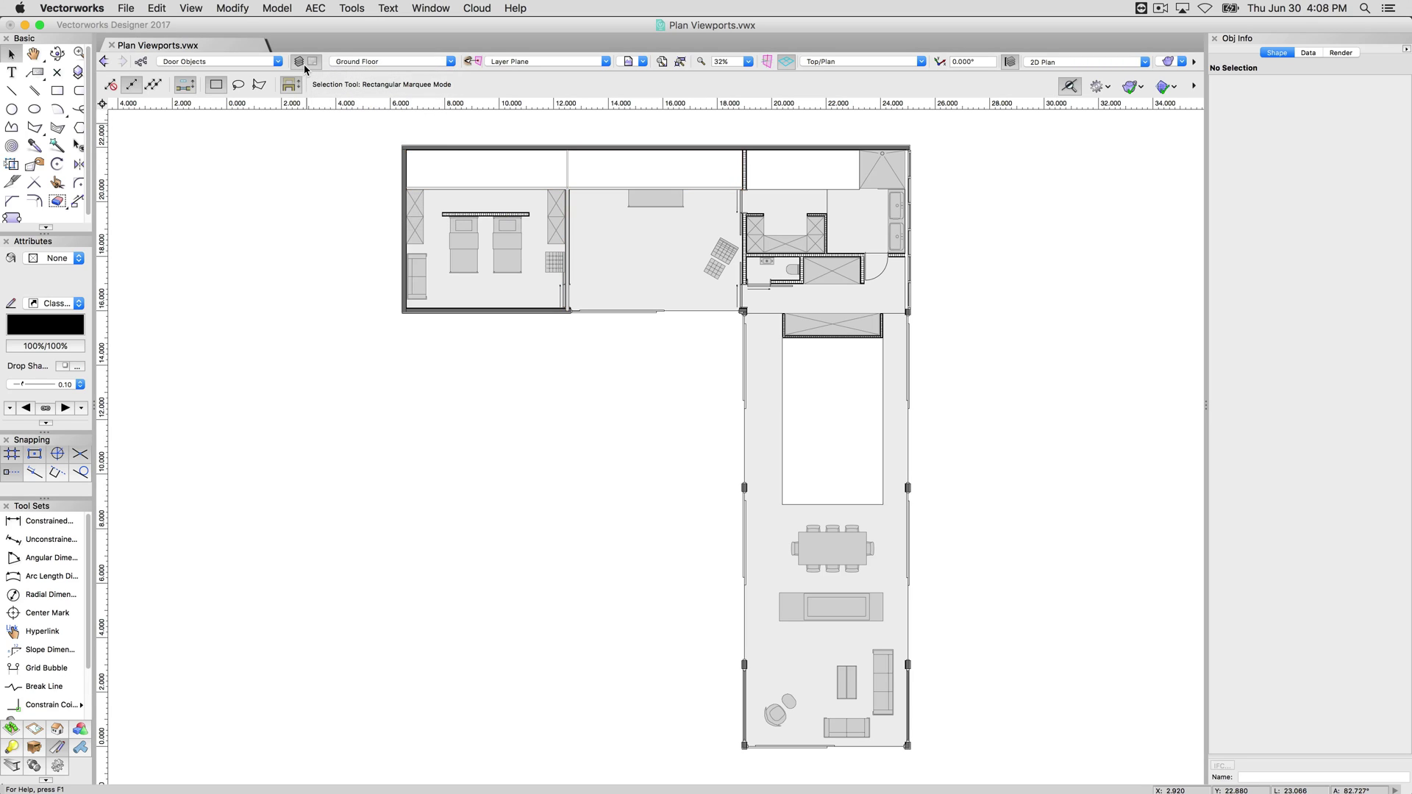
left_click(368, 62)
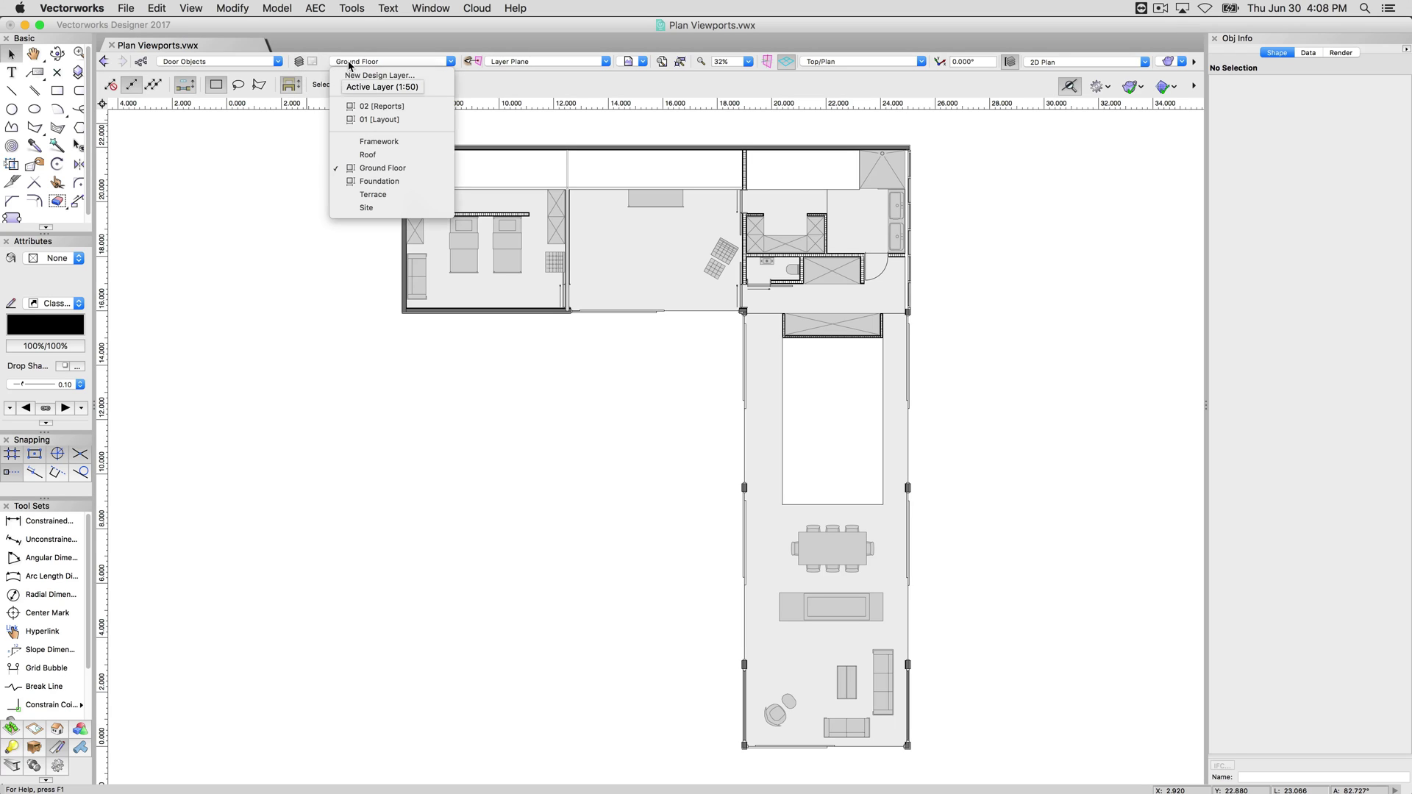
left_click(377, 108)
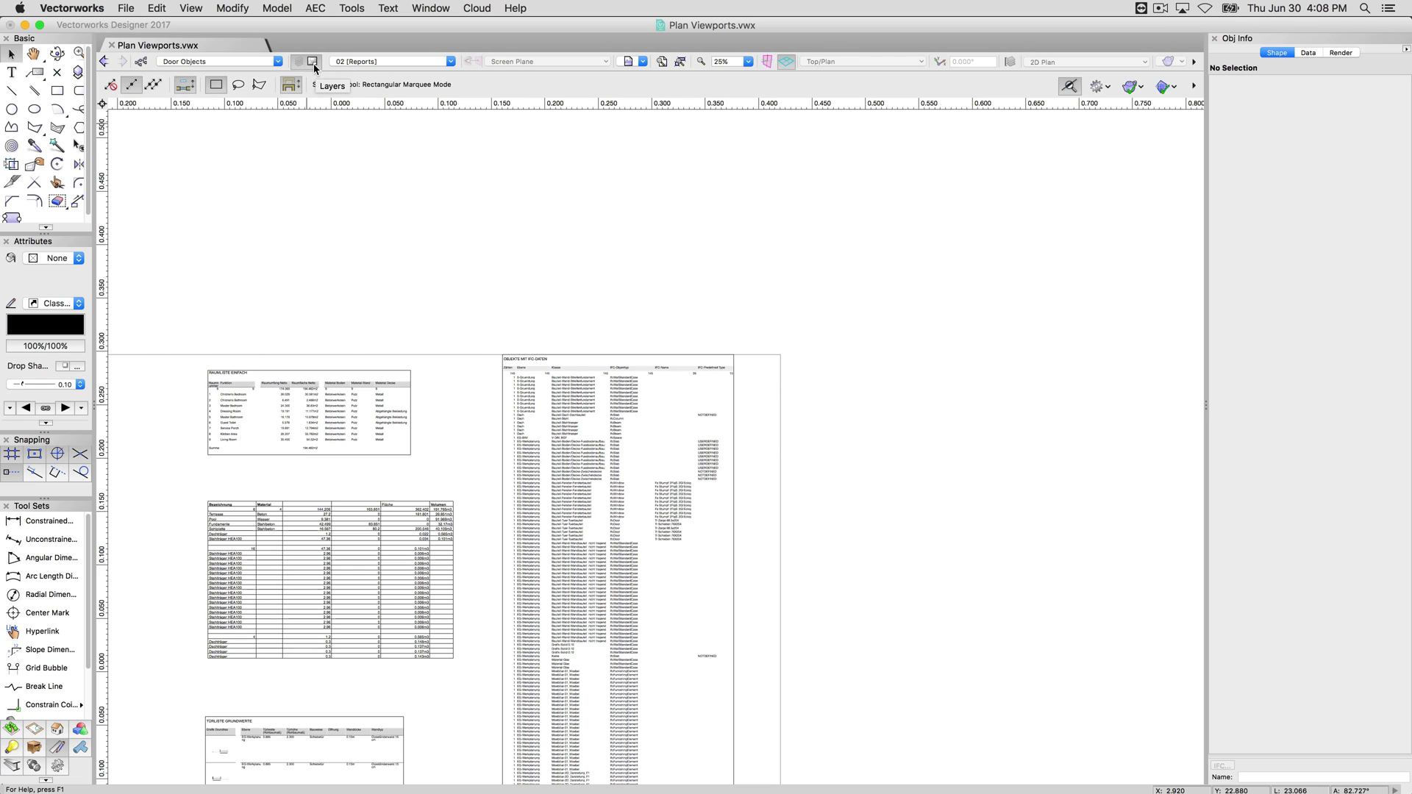
left_click(354, 63)
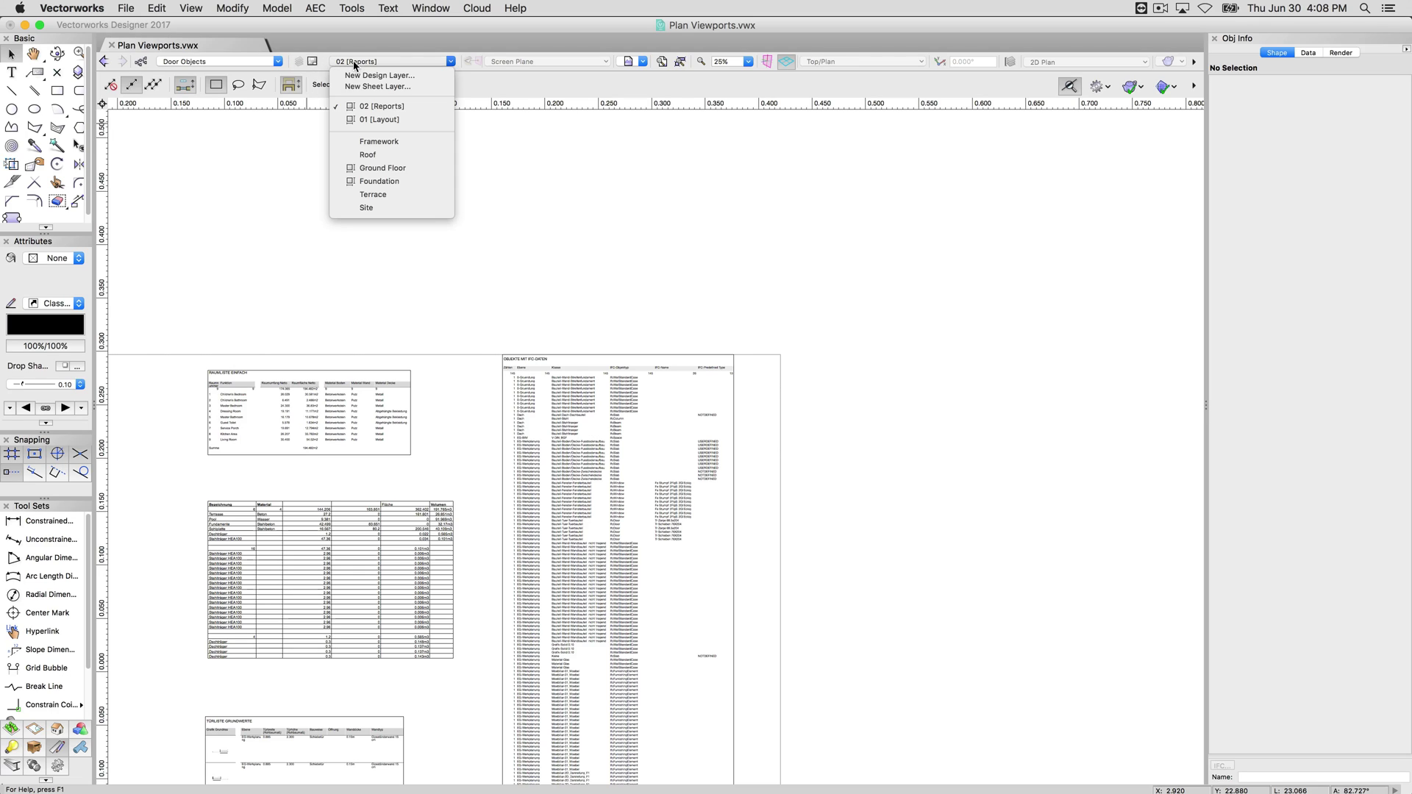
left_click(382, 167)
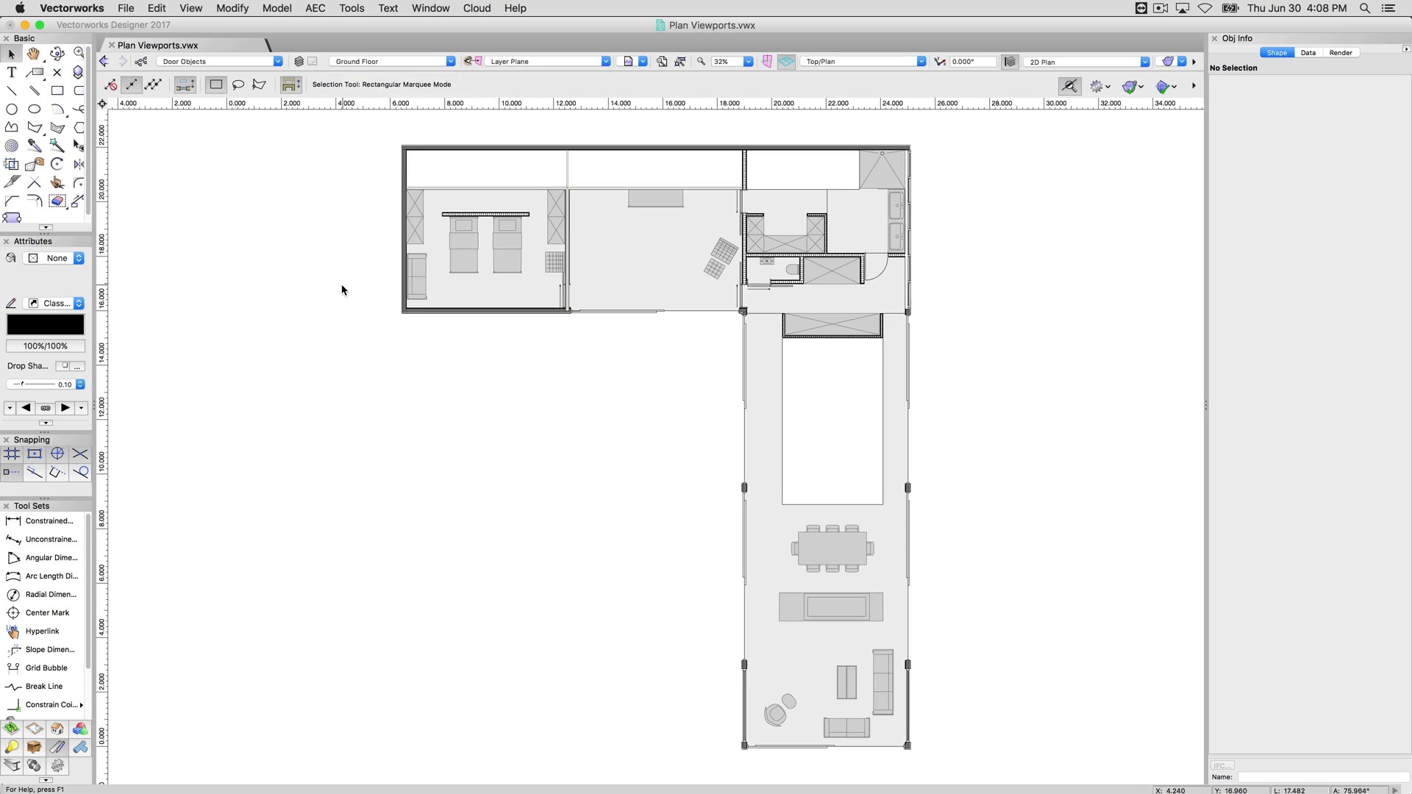
Create a 1:50 viewport of the Ground Floor plan on a new sheet layer, Sht-1.
left_click(202, 7)
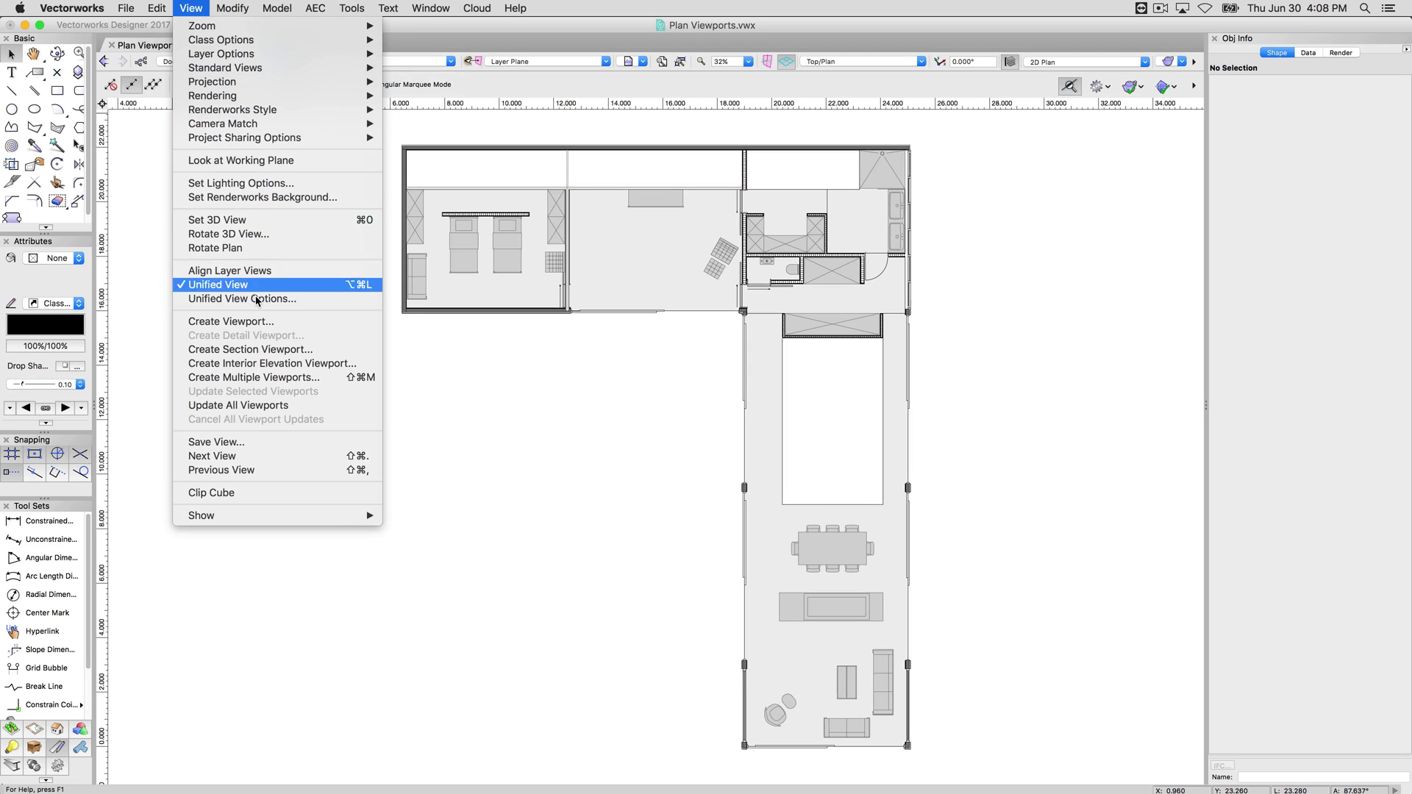
left_click(256, 320)
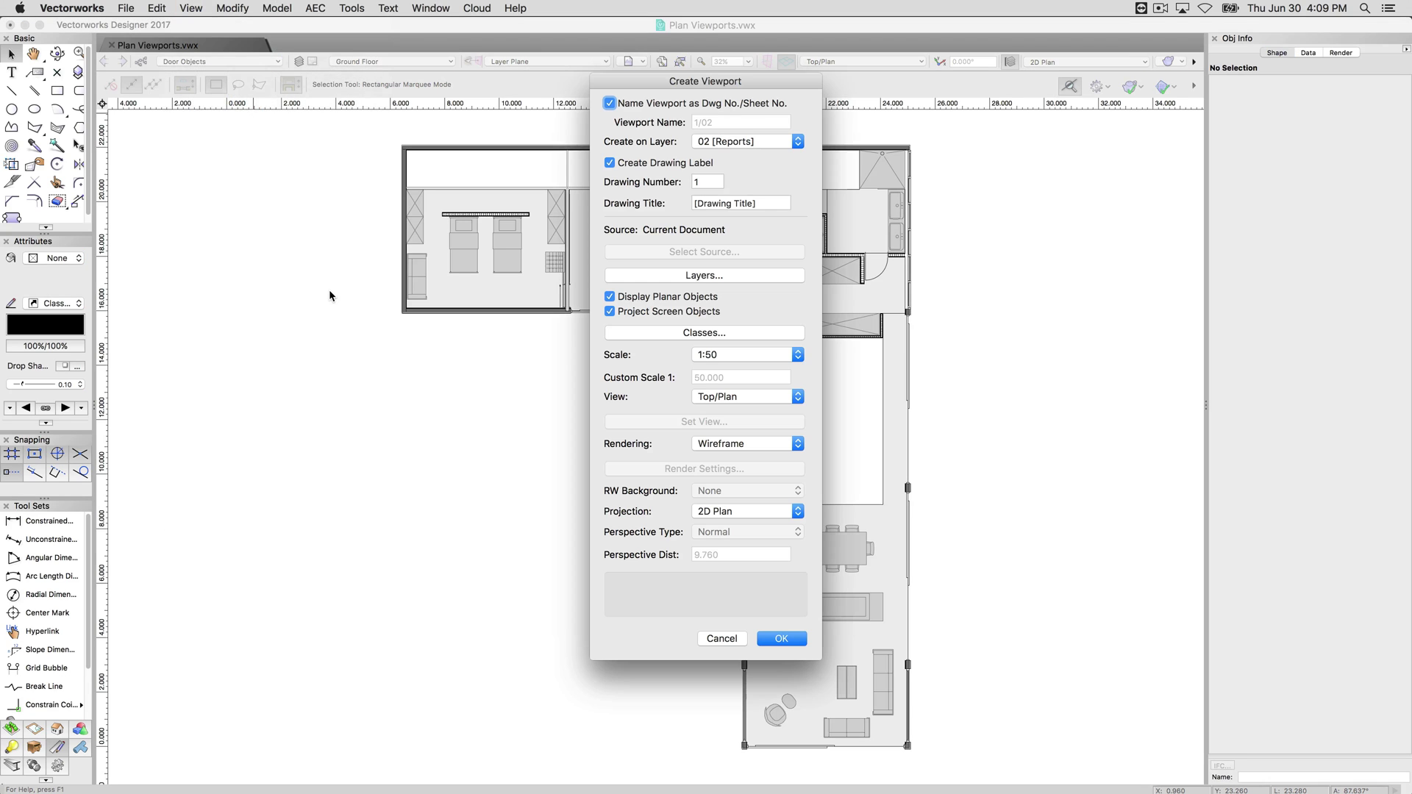
left_click(708, 142)
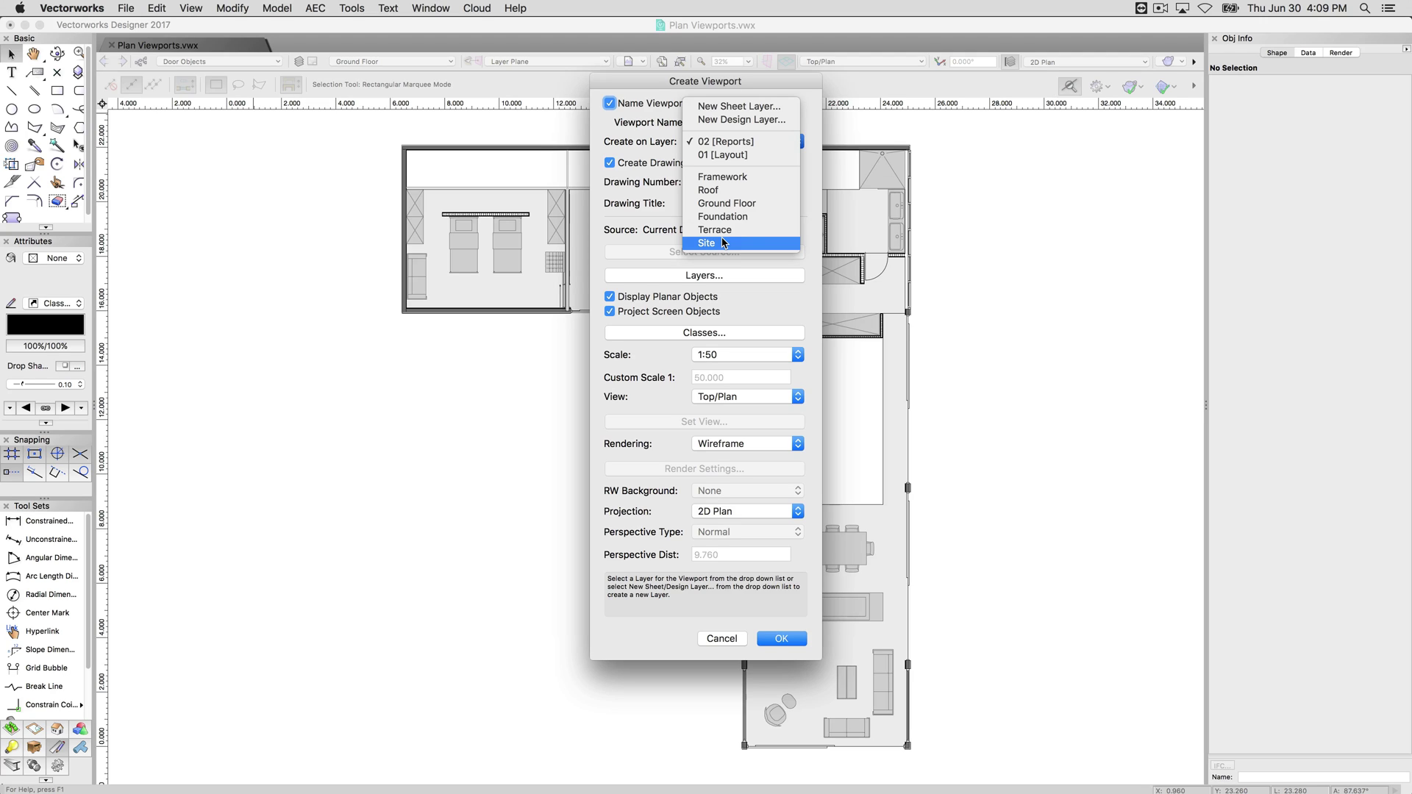
left_click(750, 109)
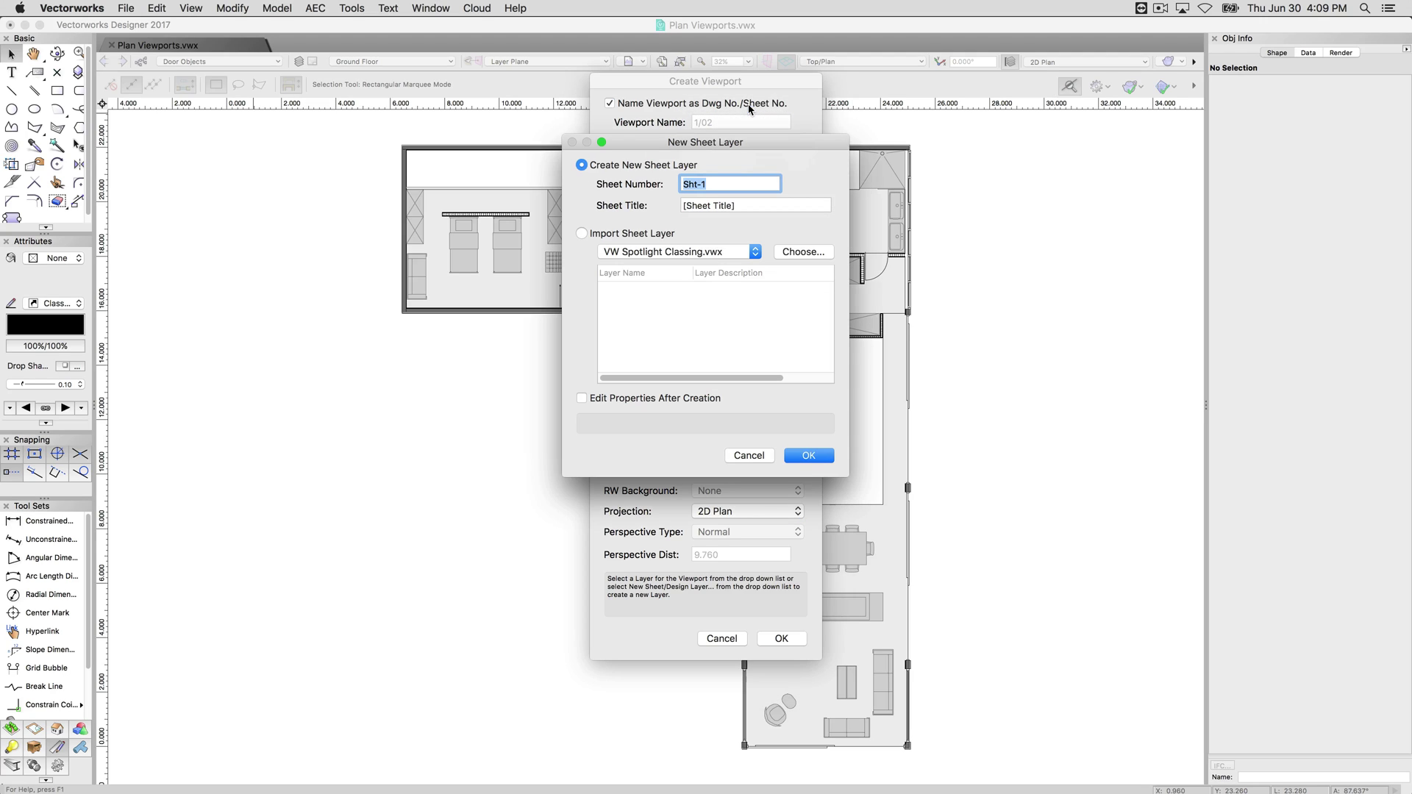
left_click(809, 455)
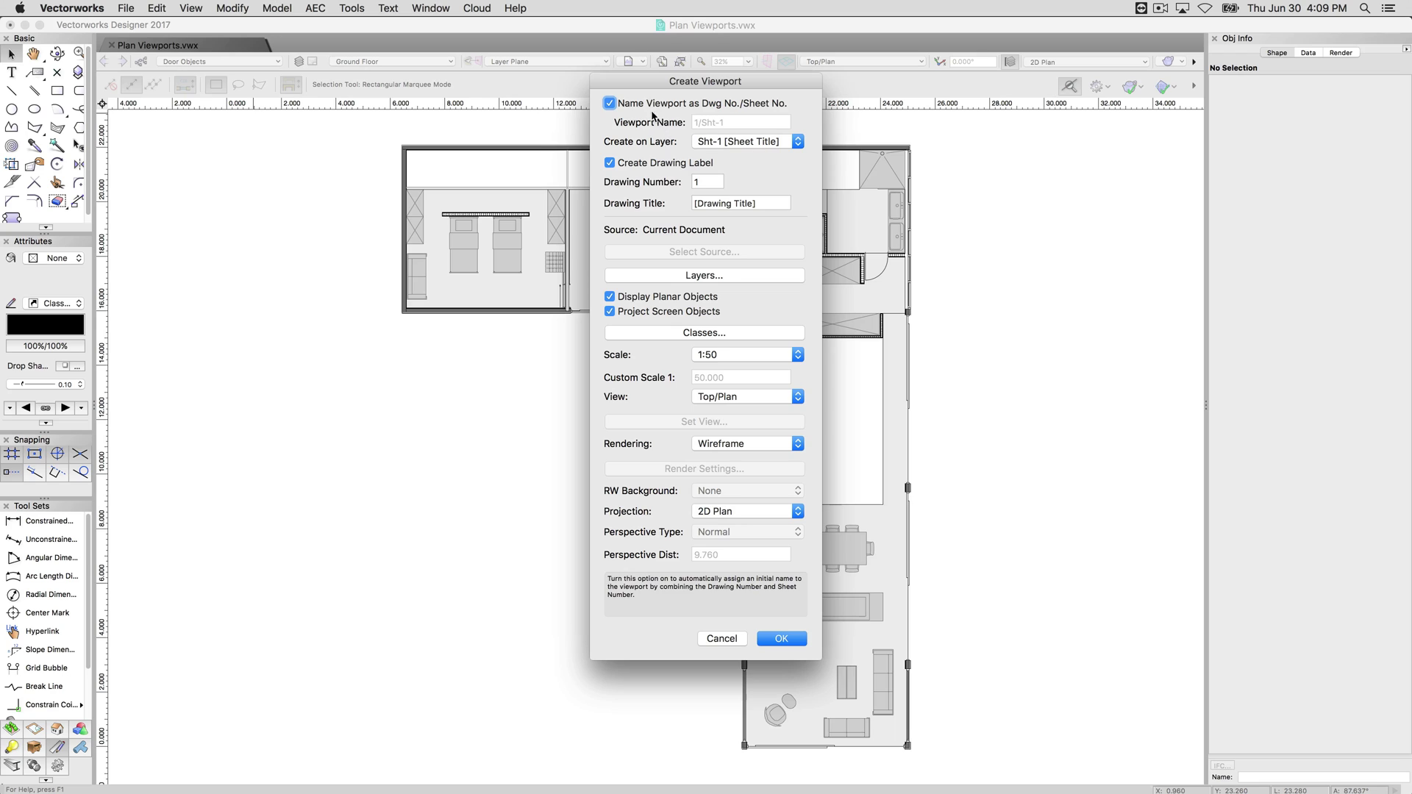
left_click(765, 634)
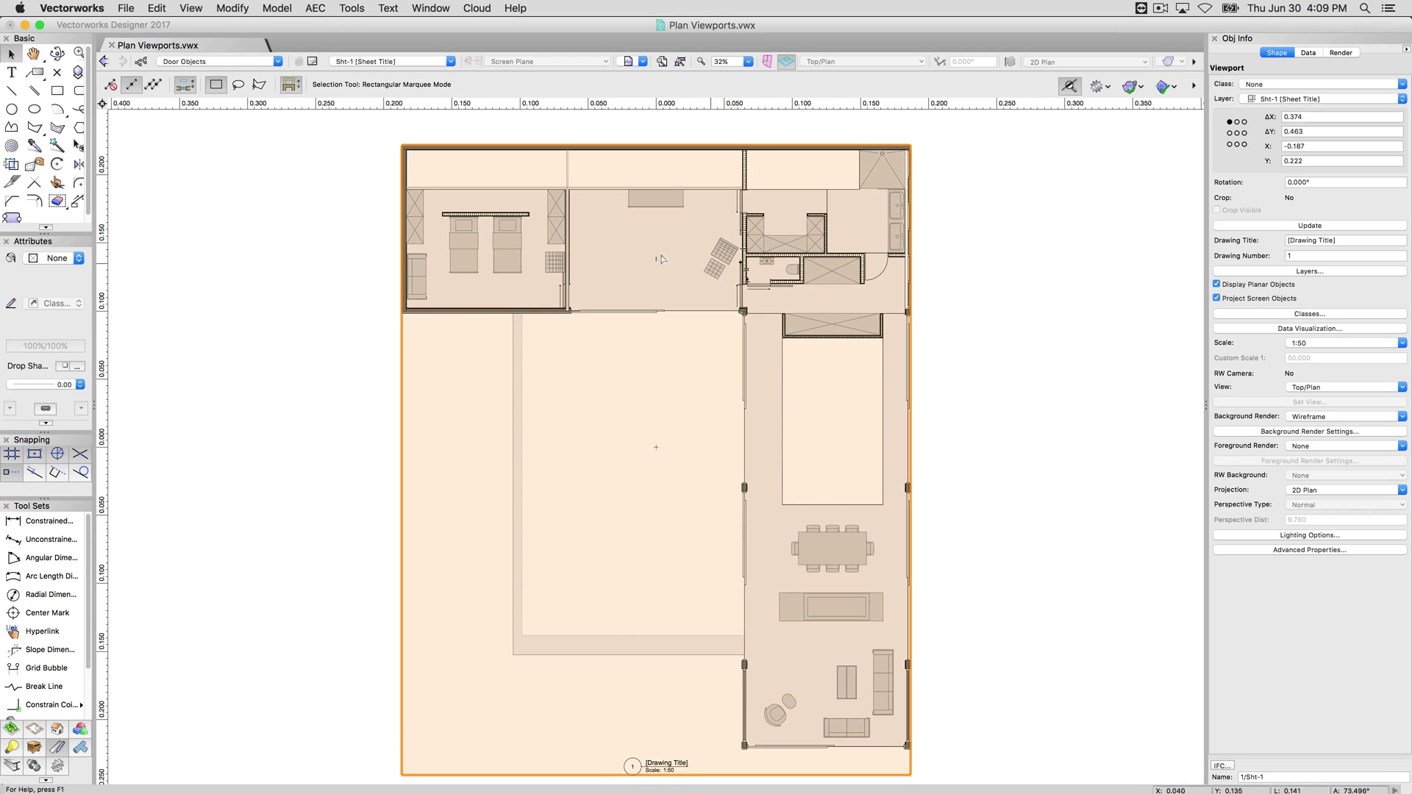
left_click(356, 154)
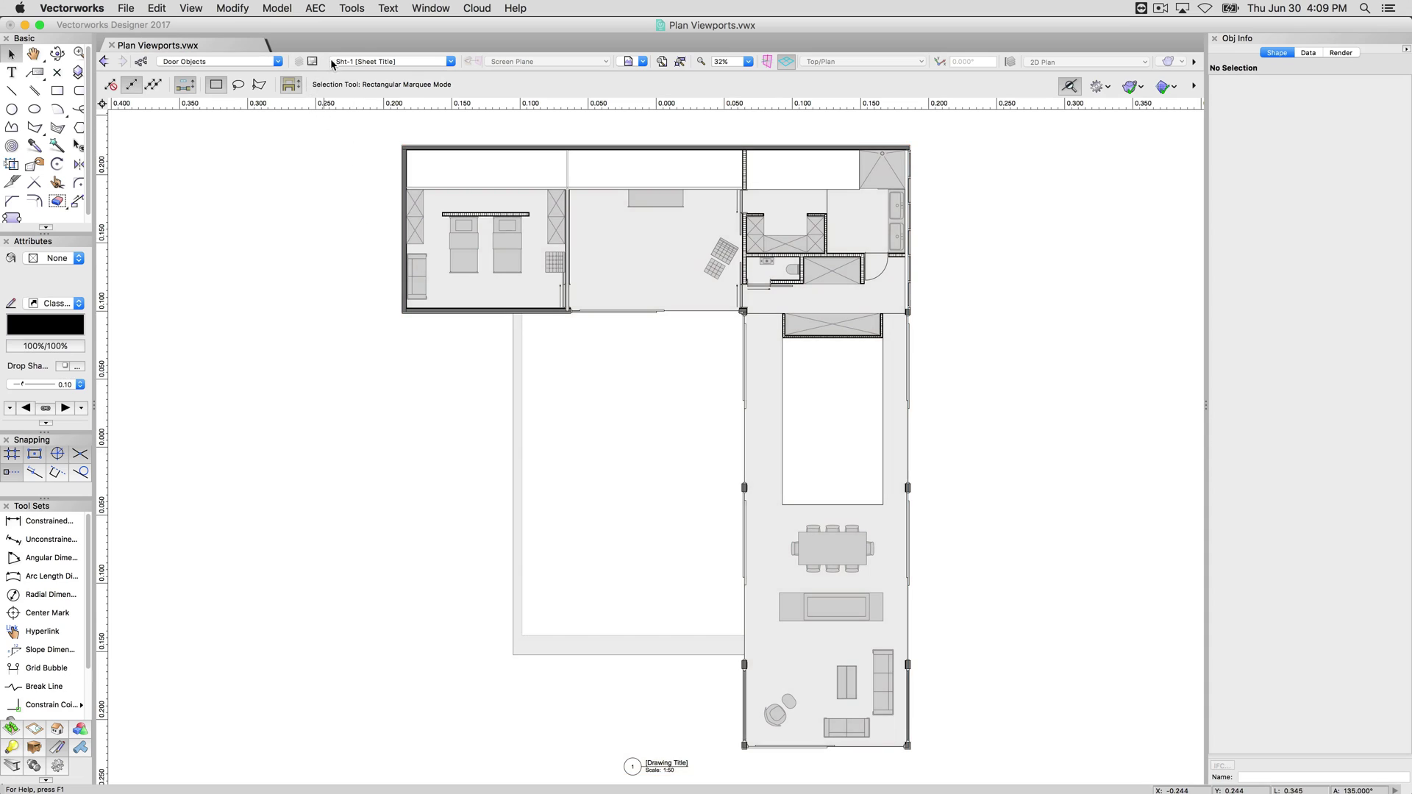
left_click(339, 62)
left_click(368, 168)
left_click(366, 66)
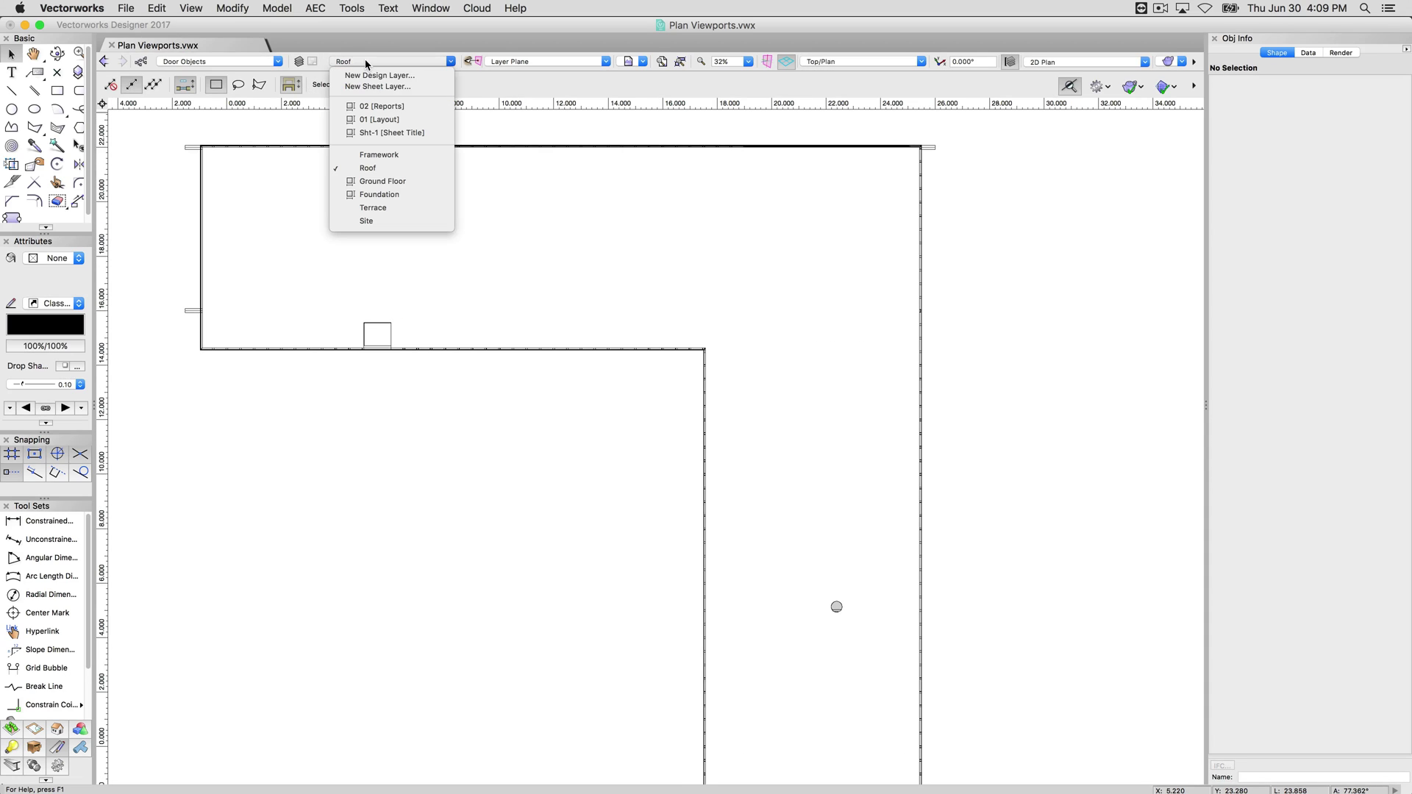
left_click(387, 184)
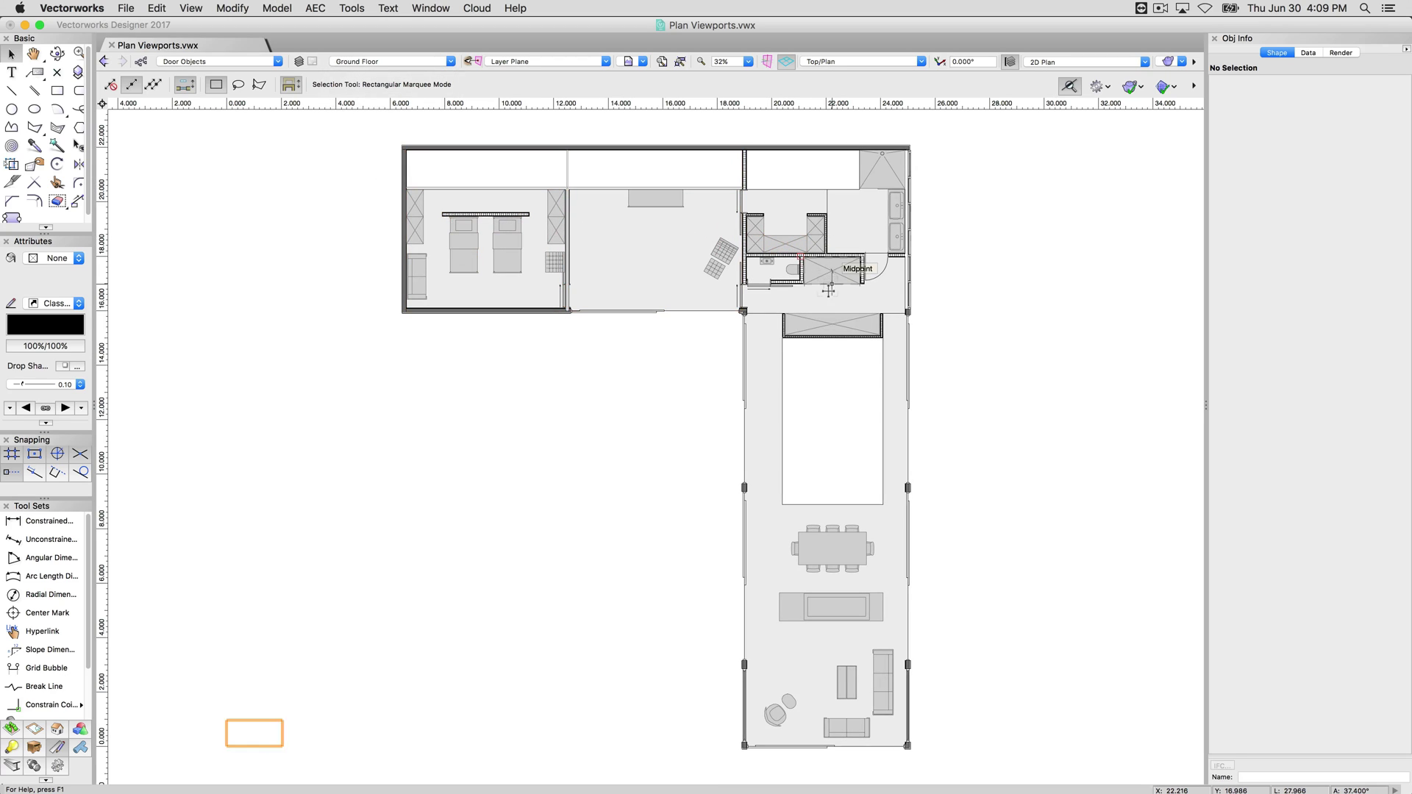
left_click(829, 378)
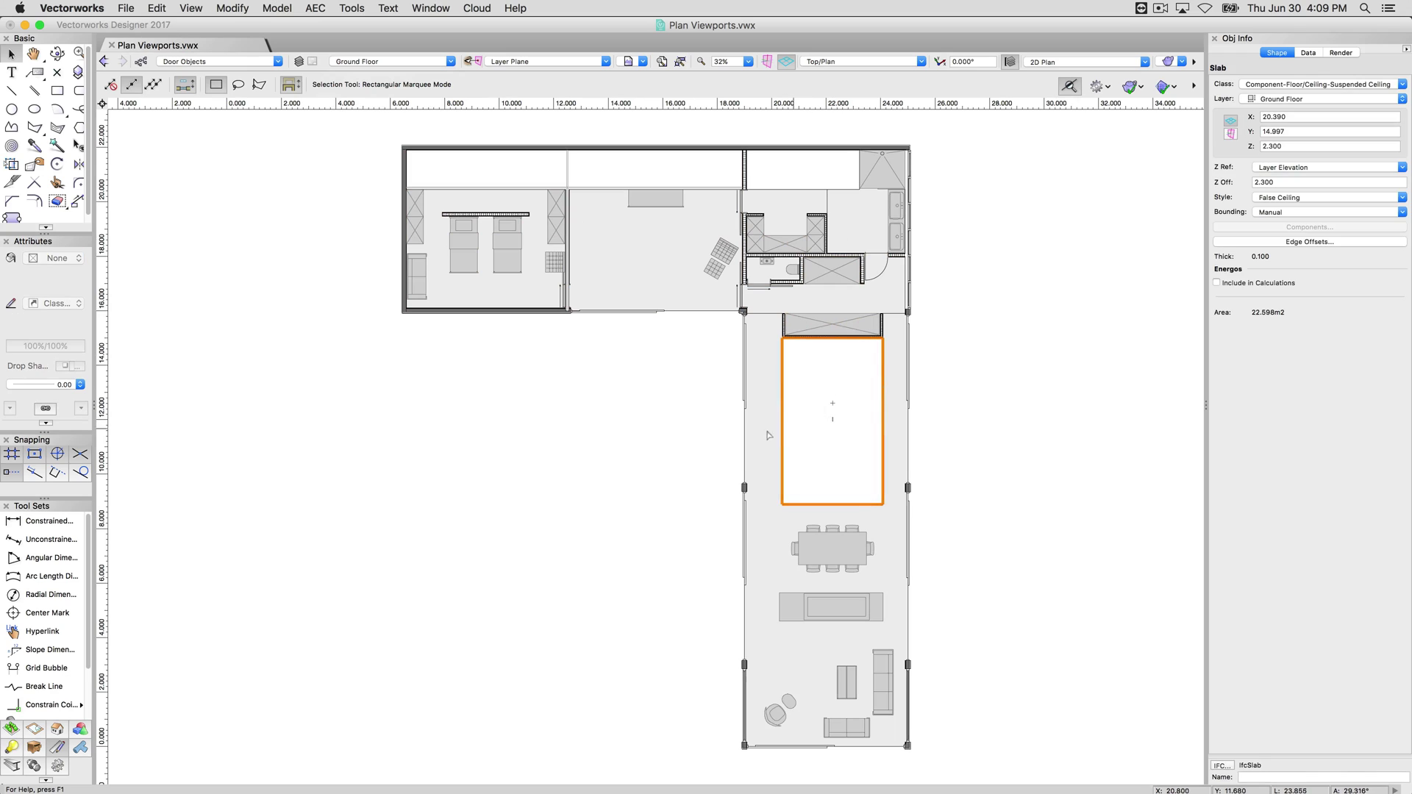
left_click(684, 593)
left_click(357, 61)
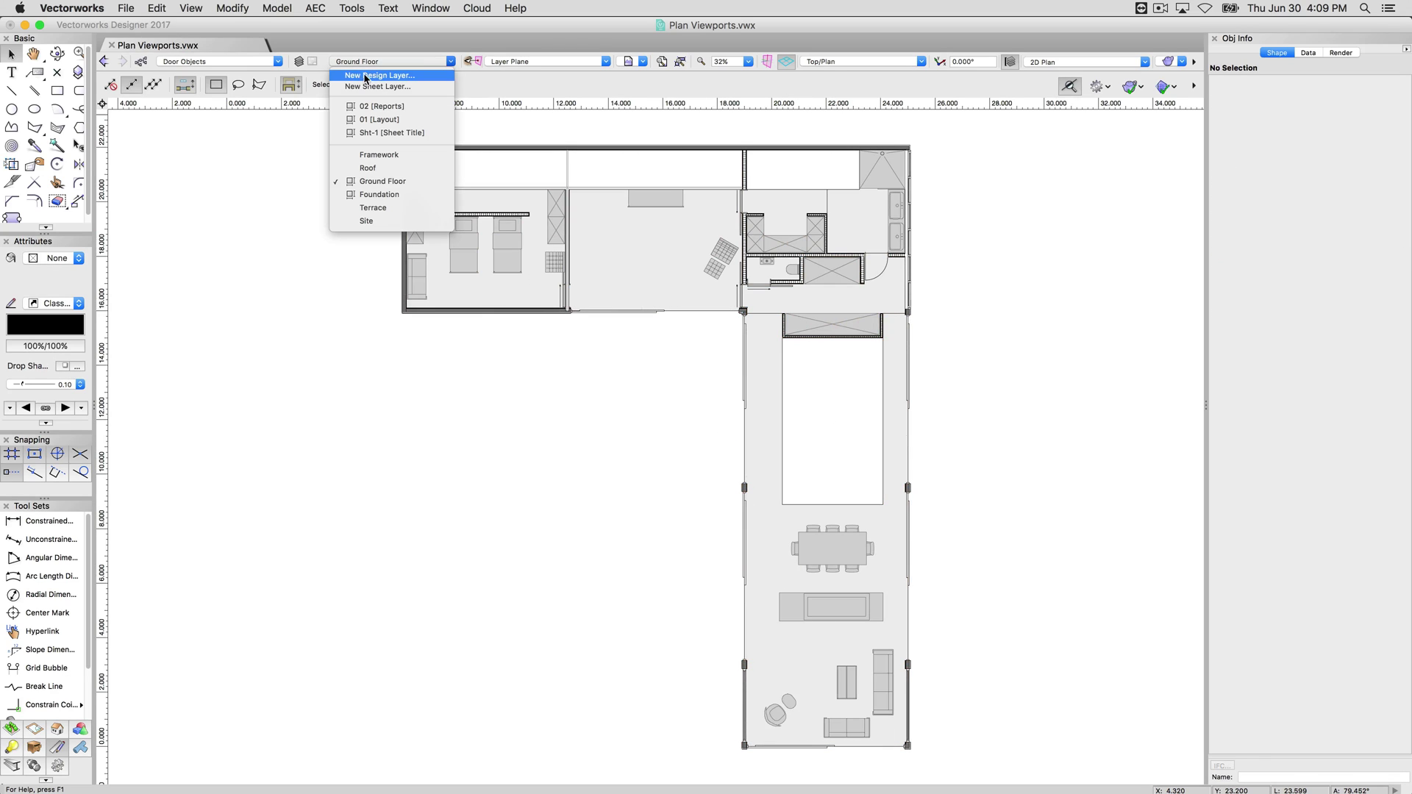
left_click(382, 133)
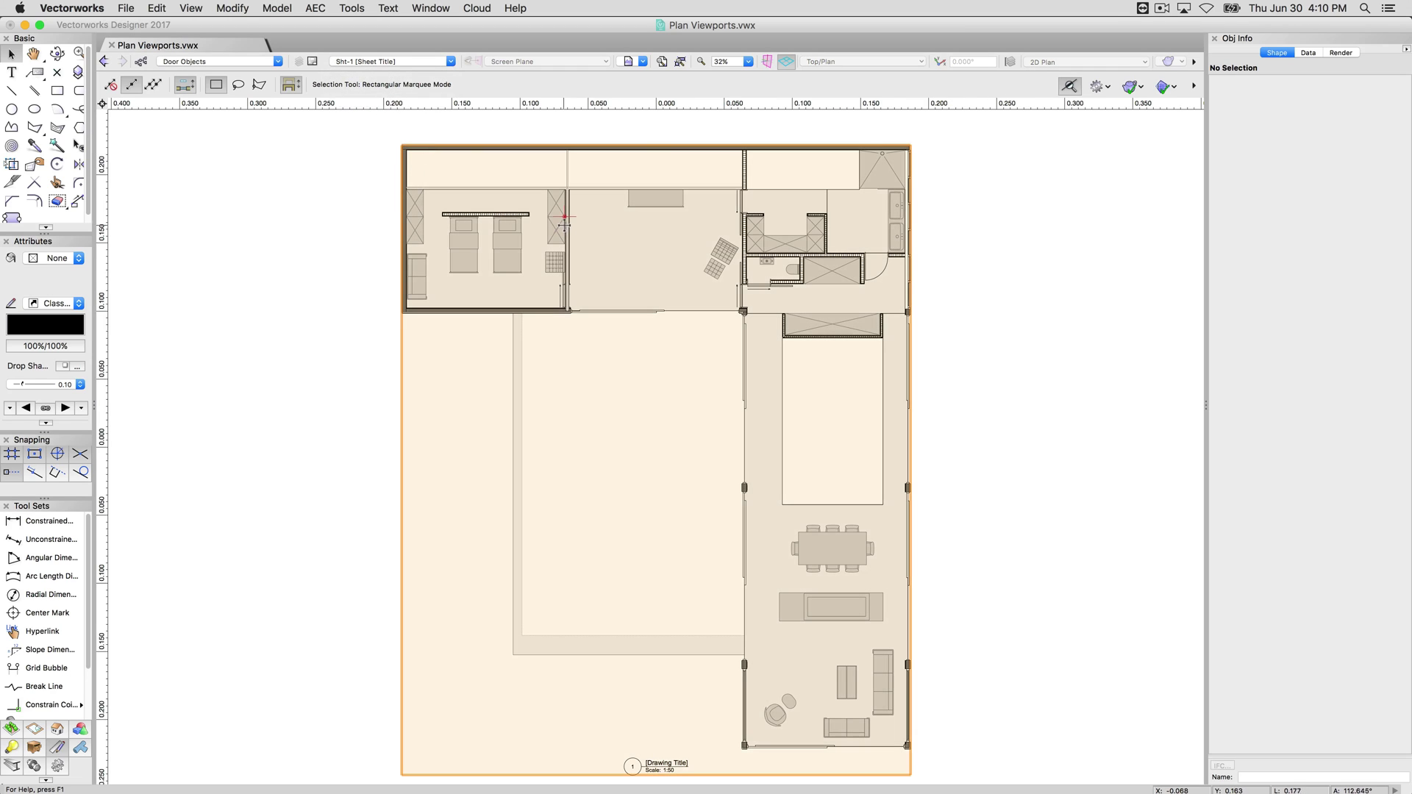
left_click(892, 169)
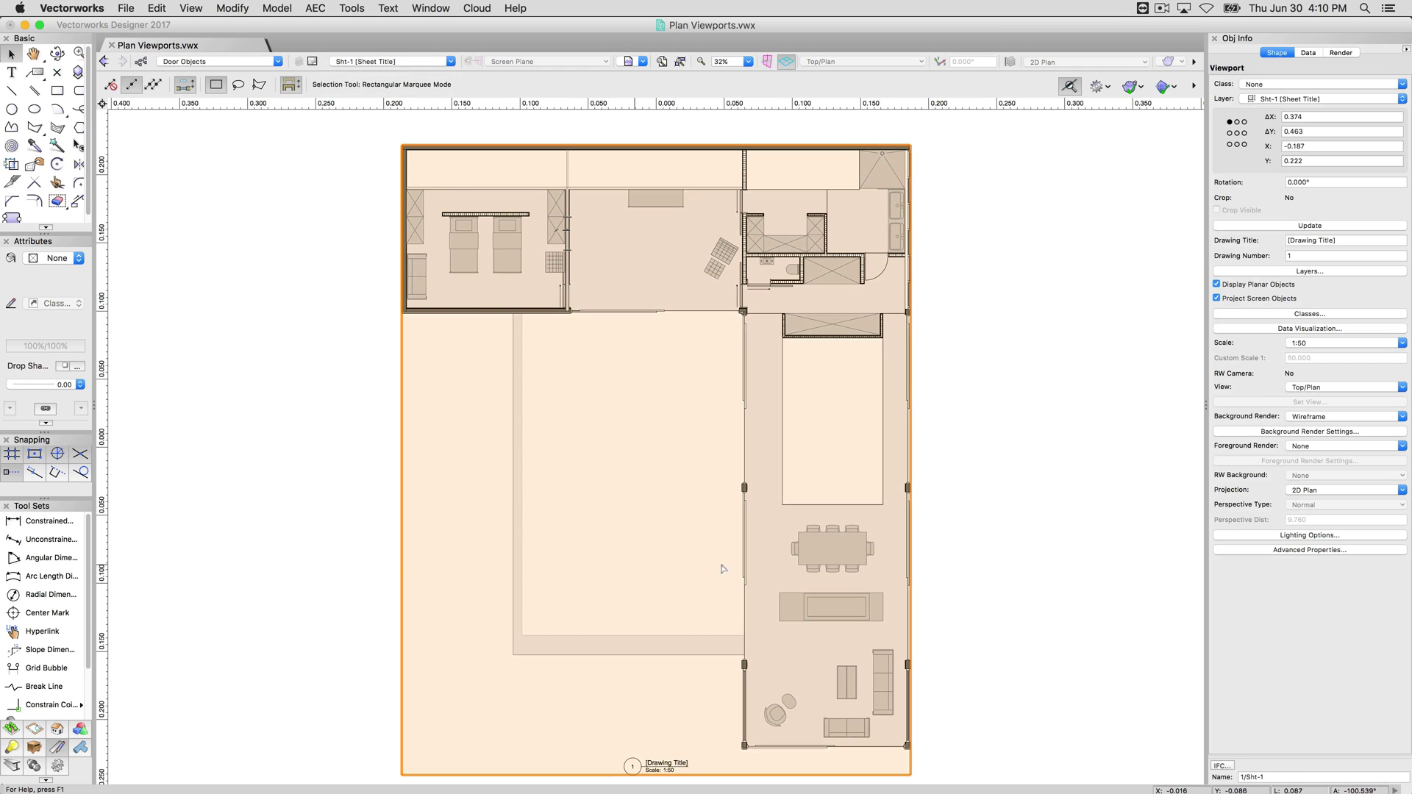
left_click(982, 542)
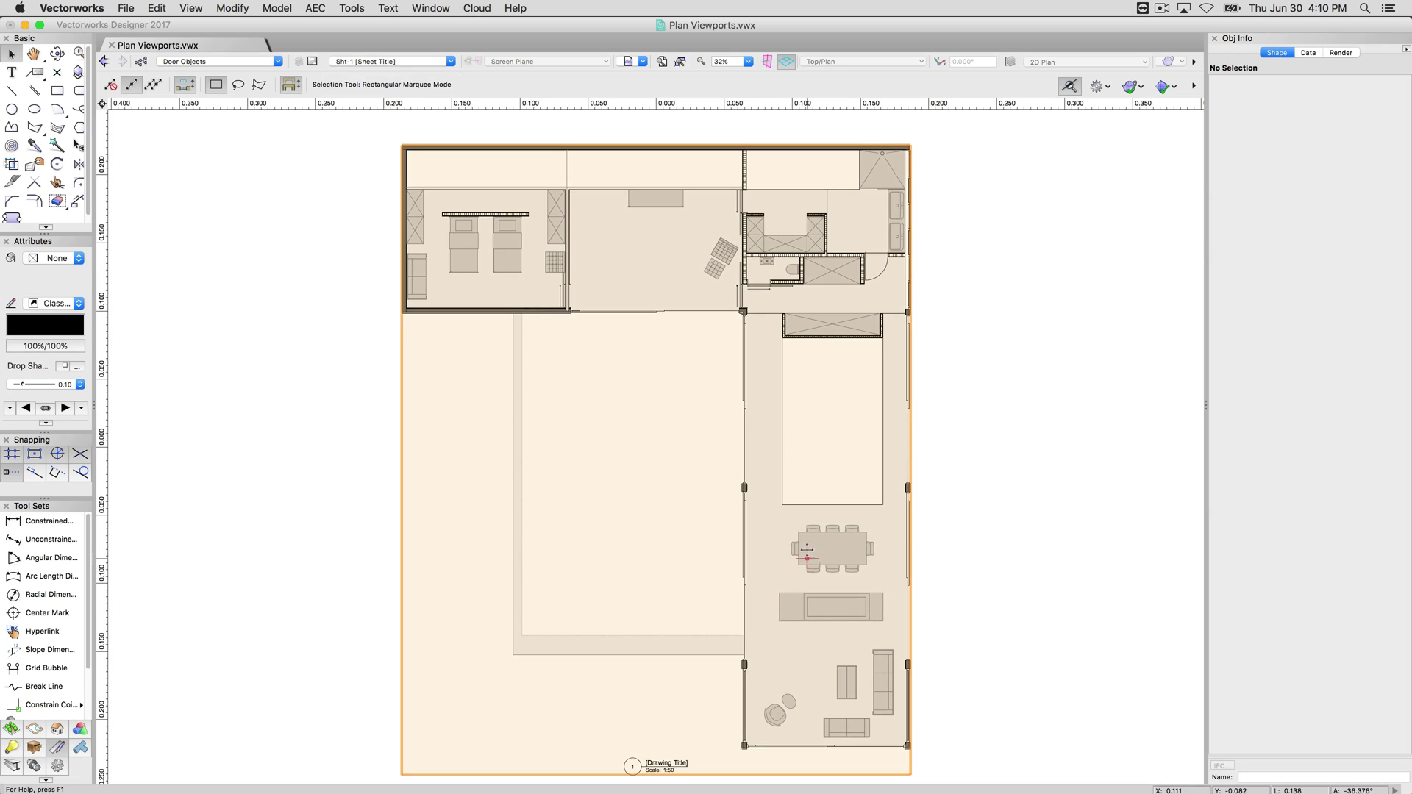
left_click(652, 306)
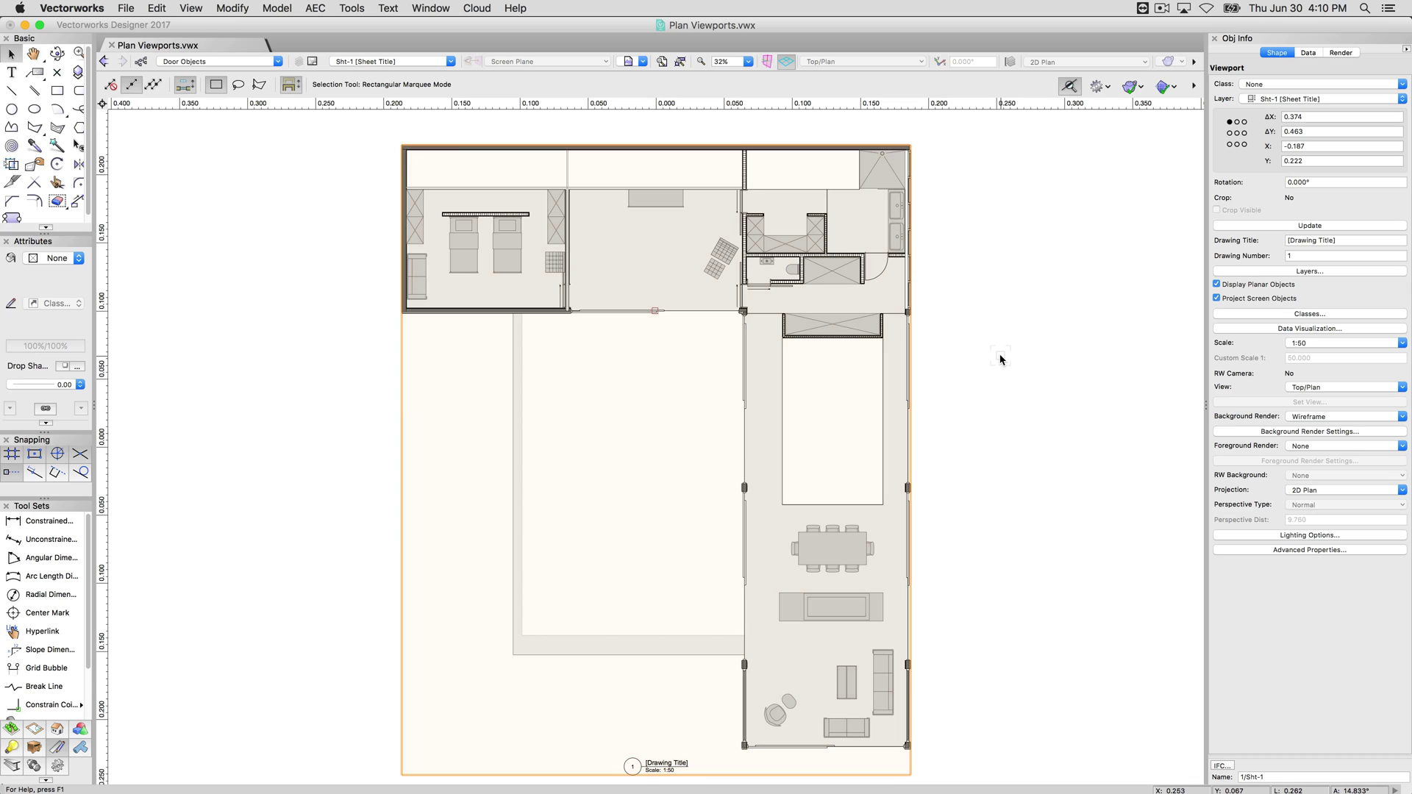
left_click(1000, 359)
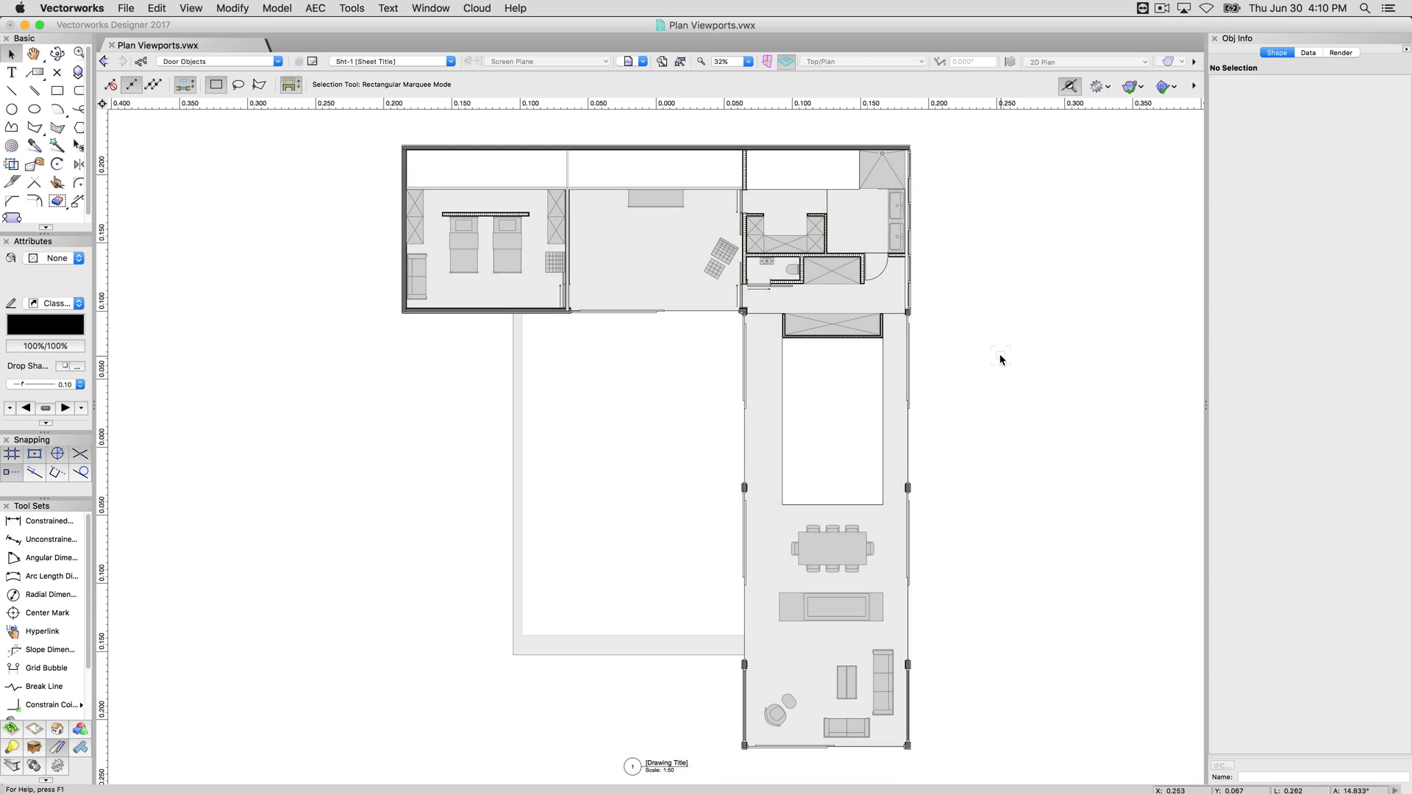
left_click(905, 314)
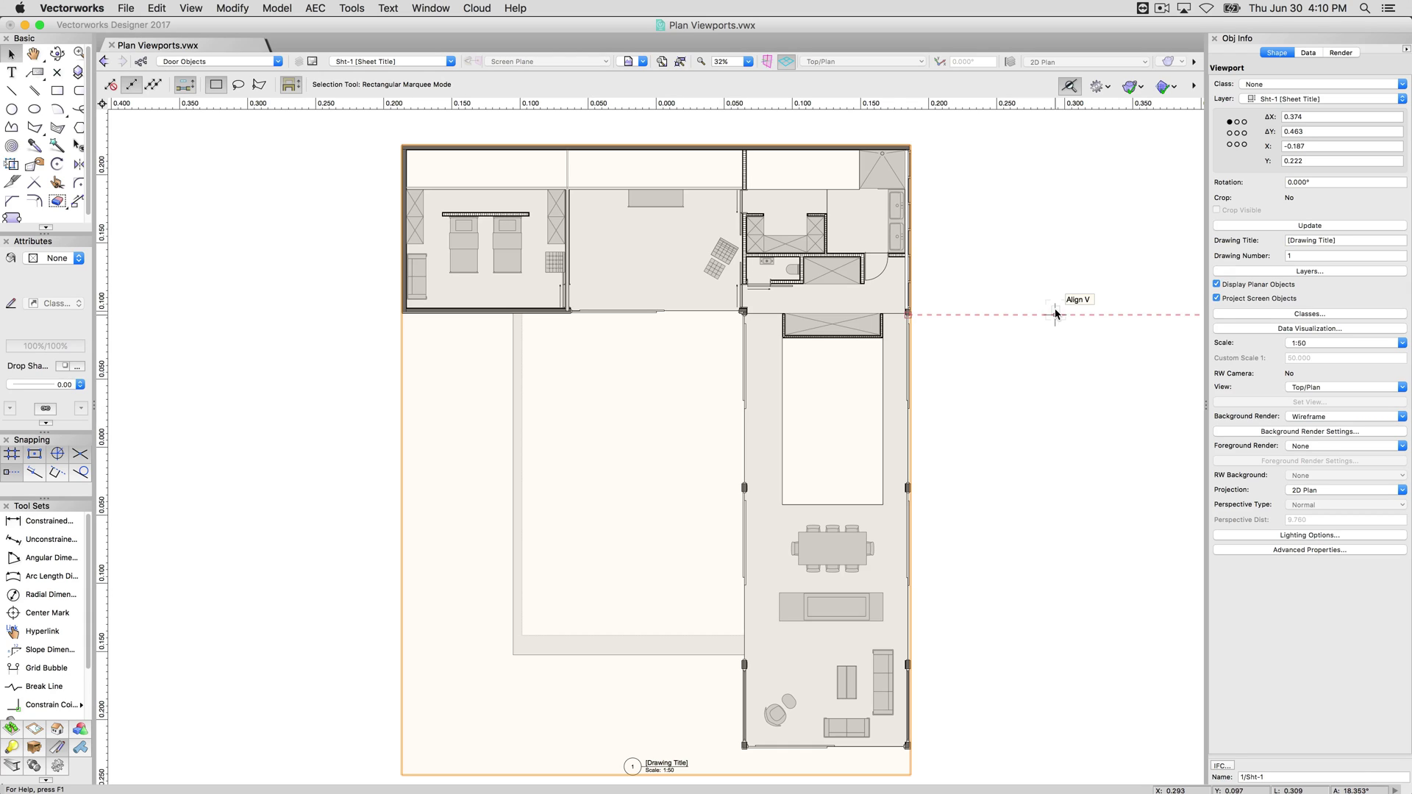
On the Ground Floor layer, draw a circle over the plan and colour its fill blue.
left_click(382, 62)
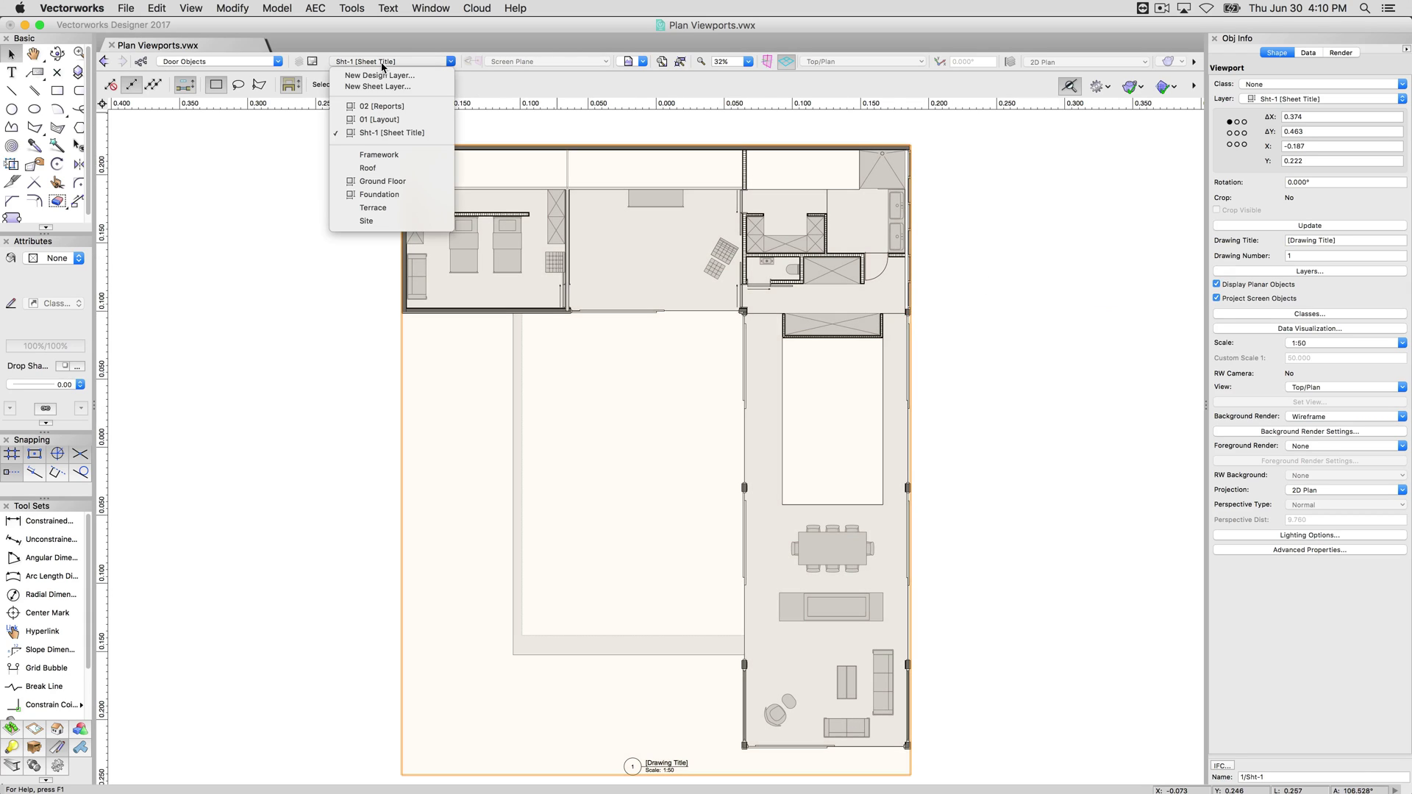
left_click(393, 182)
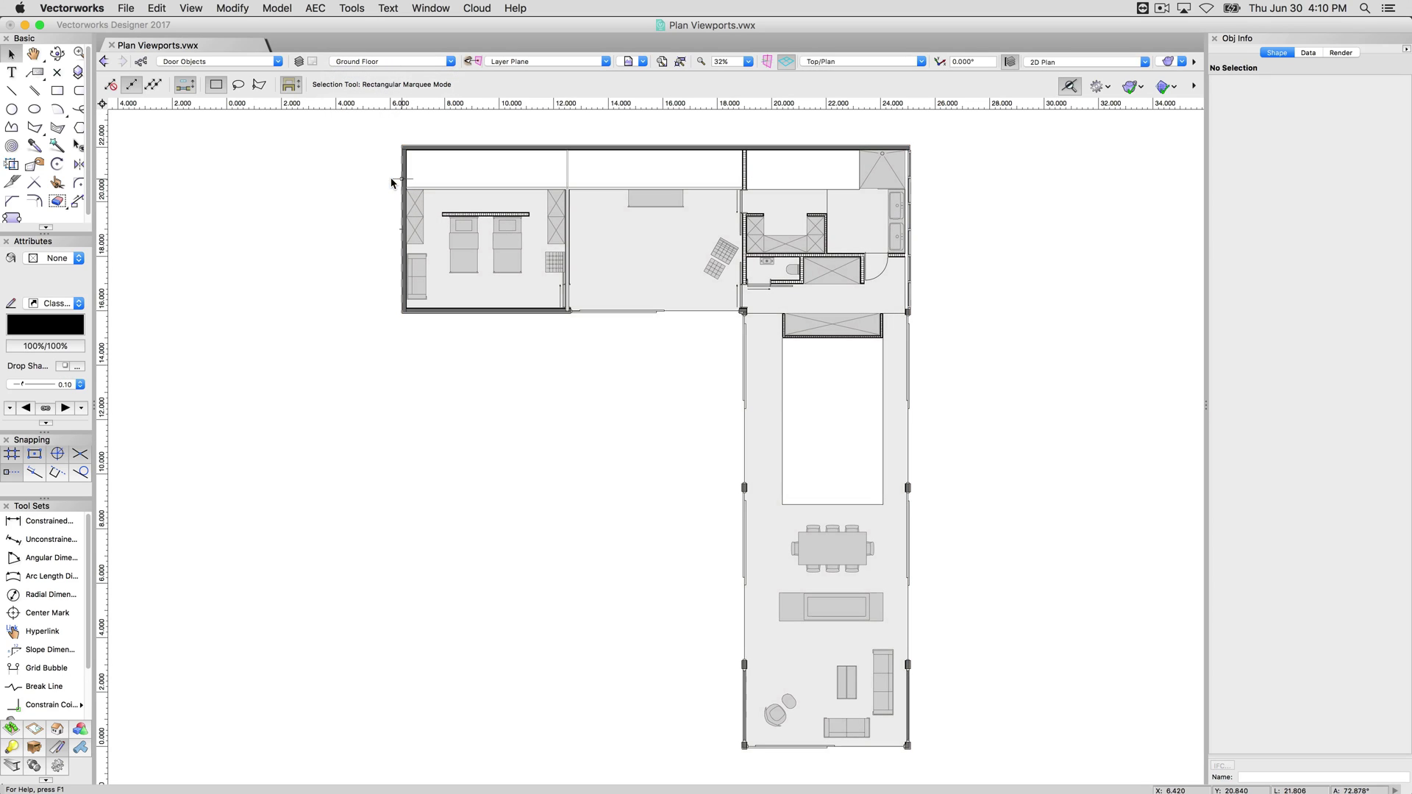
left_click(11, 109)
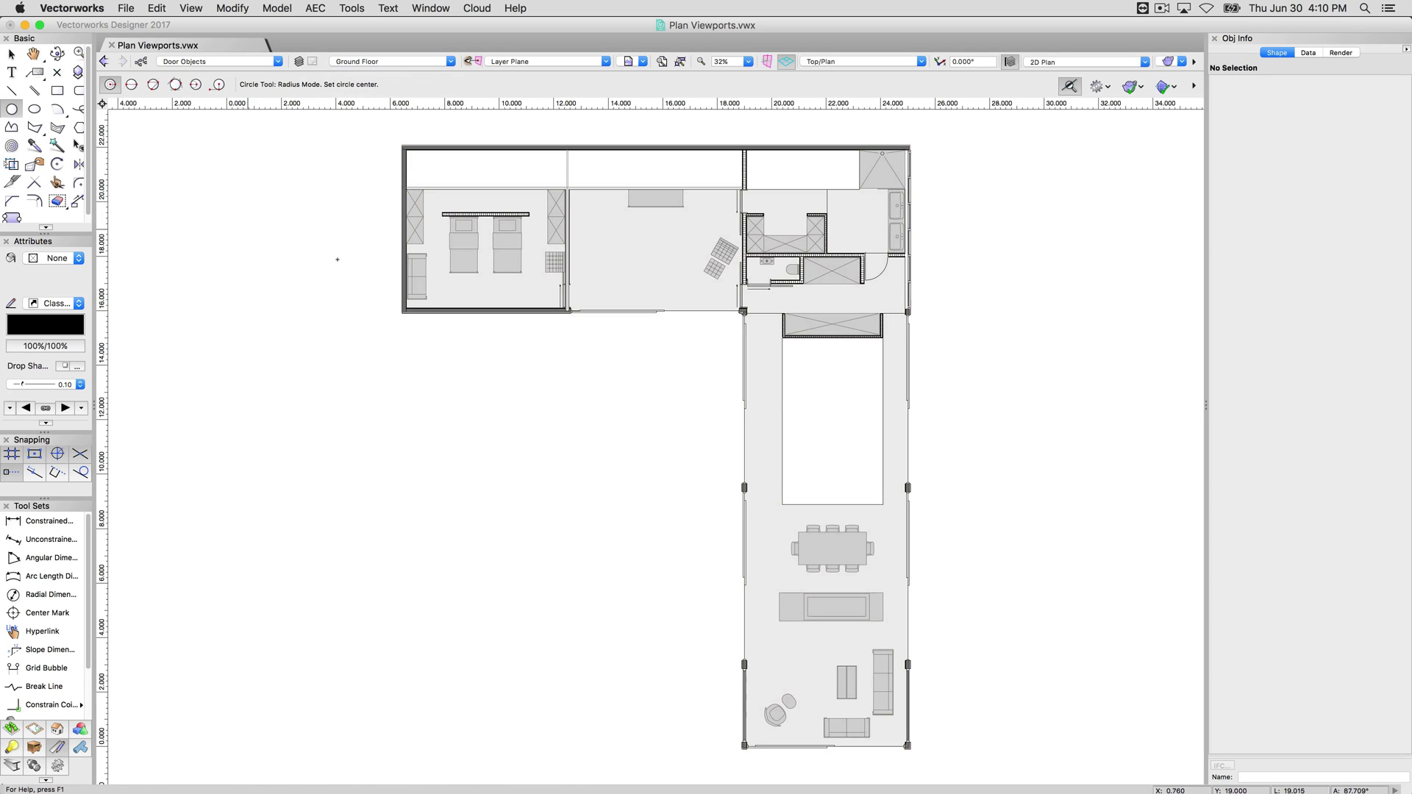
left_click(654, 357)
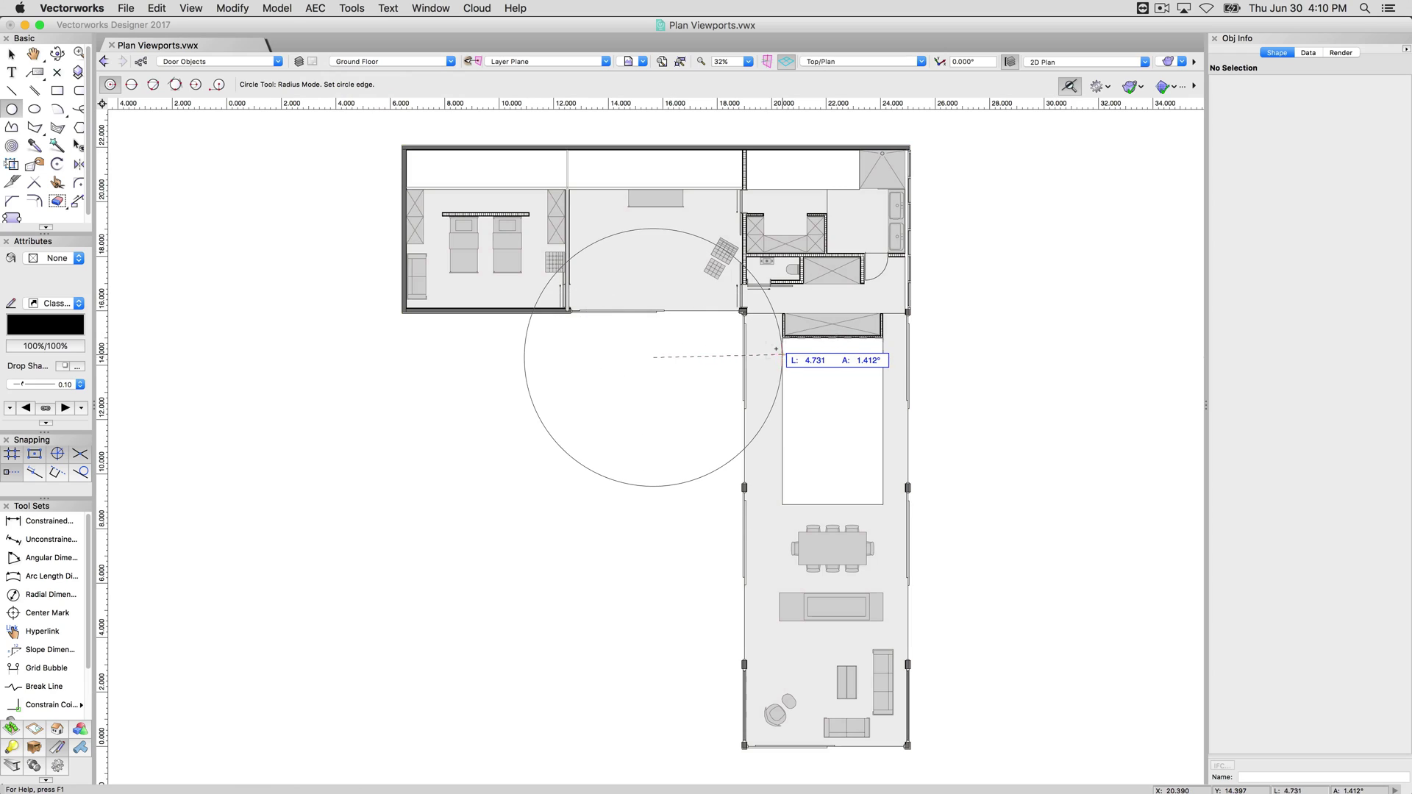
left_click(782, 358)
left_click(46, 280)
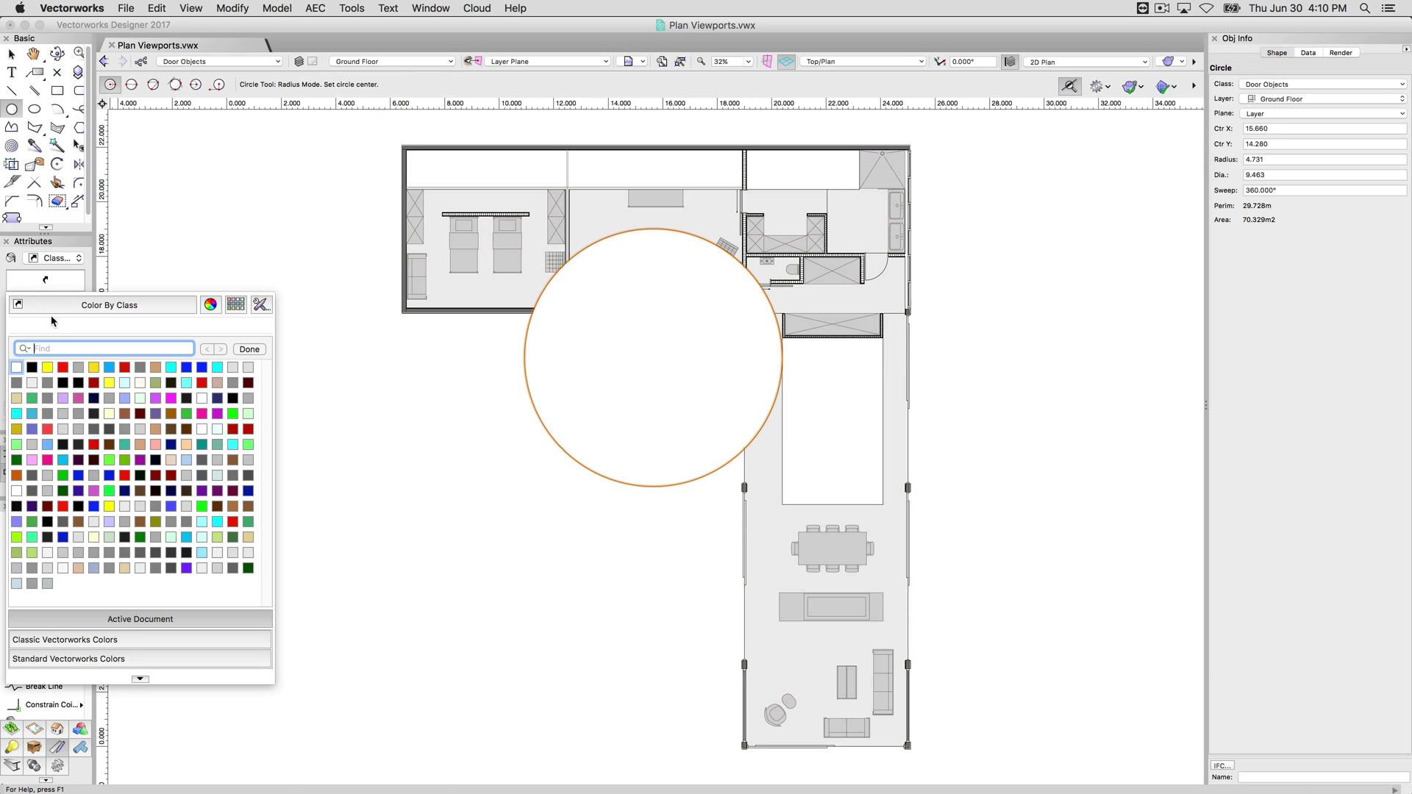
left_click(108, 367)
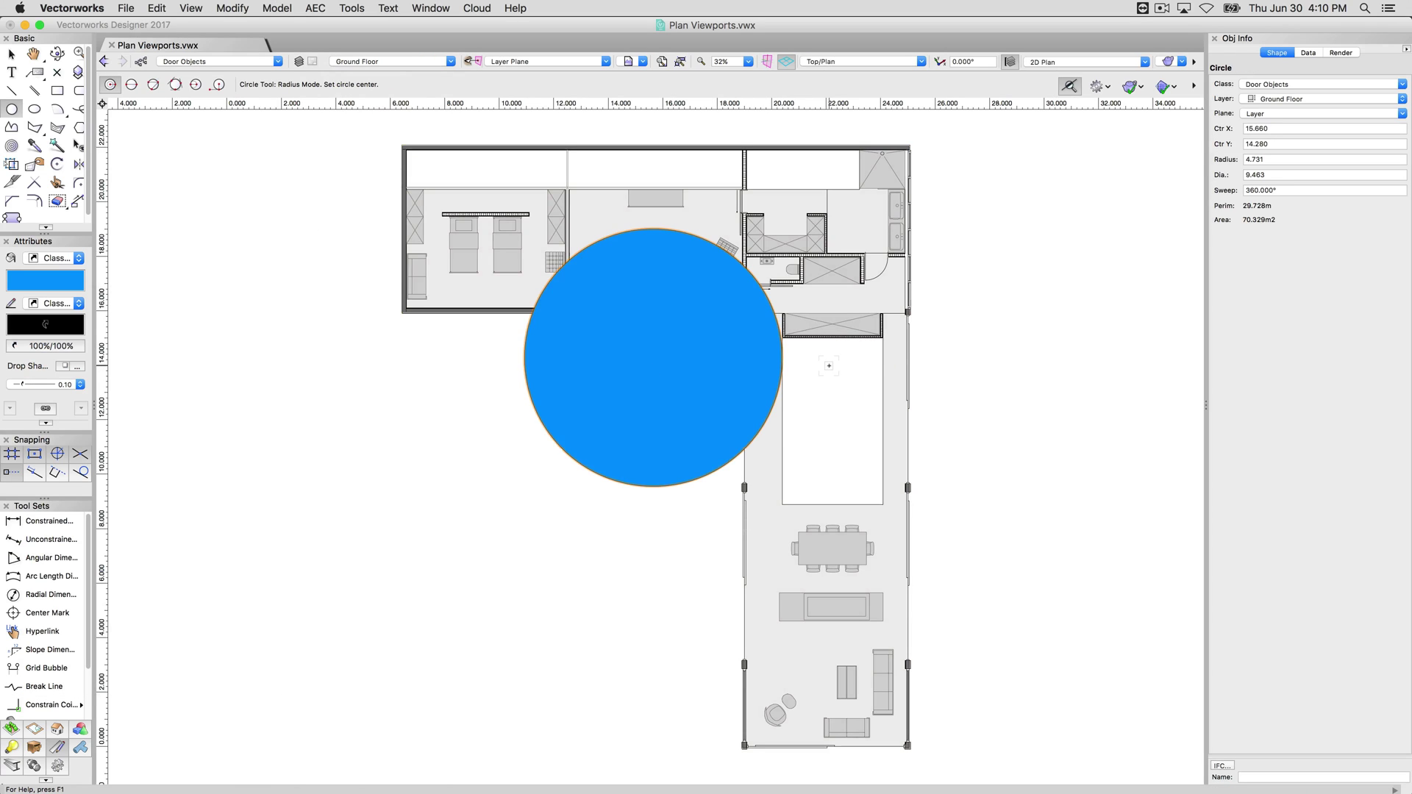
Assign the circle to a new class, Obviously New Class, and make its fill solid.
left_click(1256, 86)
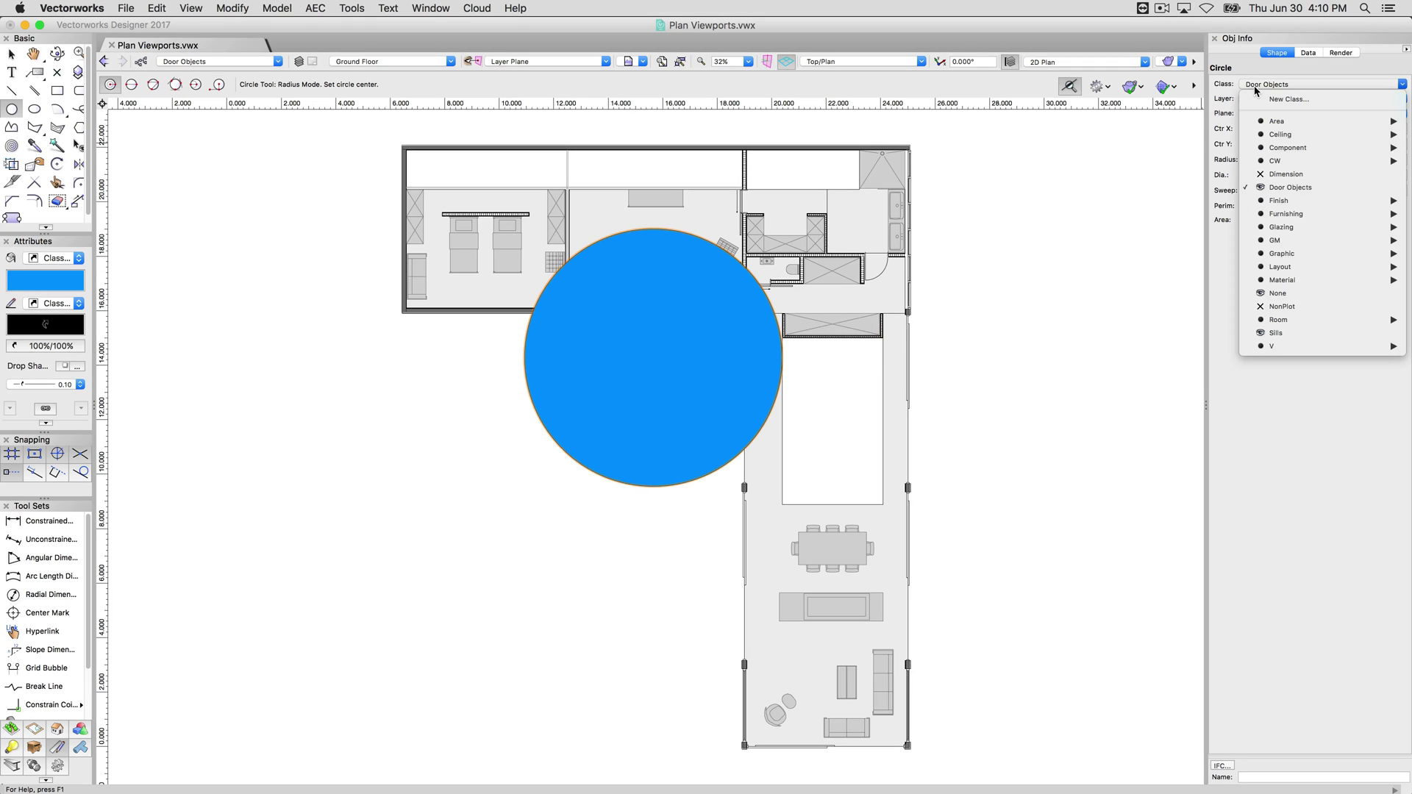
left_click(1267, 102)
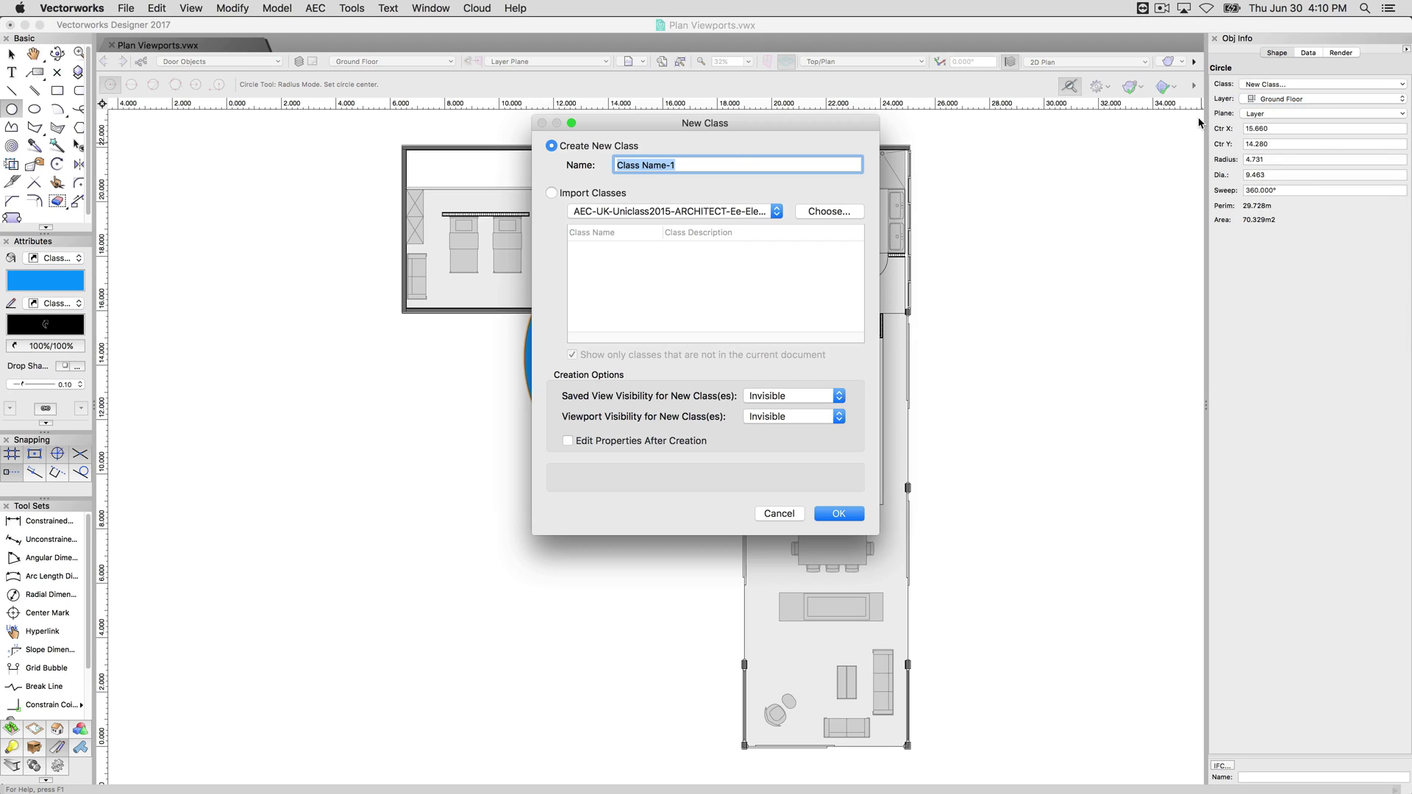
type("Obviously New Class")
left_click(839, 513)
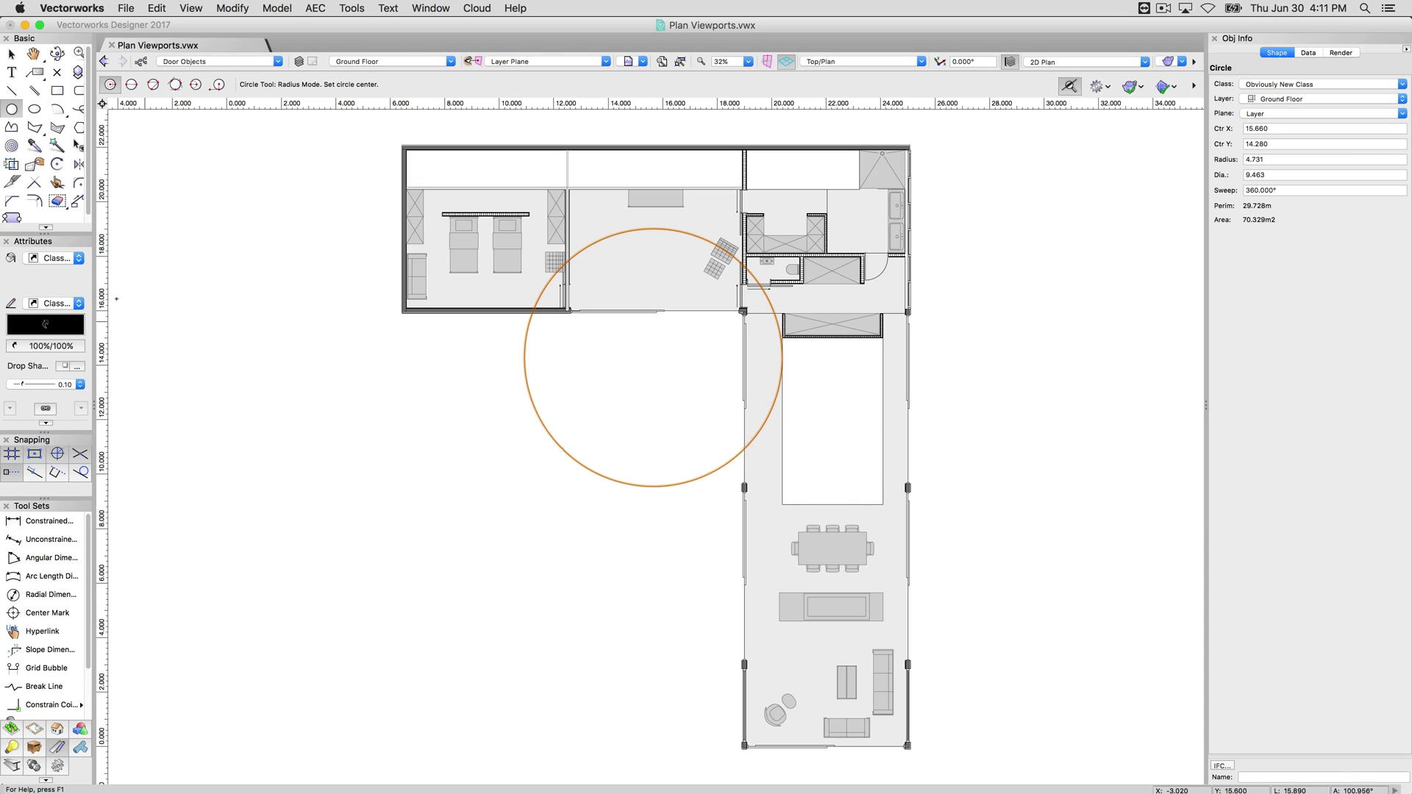
left_click(62, 263)
left_click(79, 185)
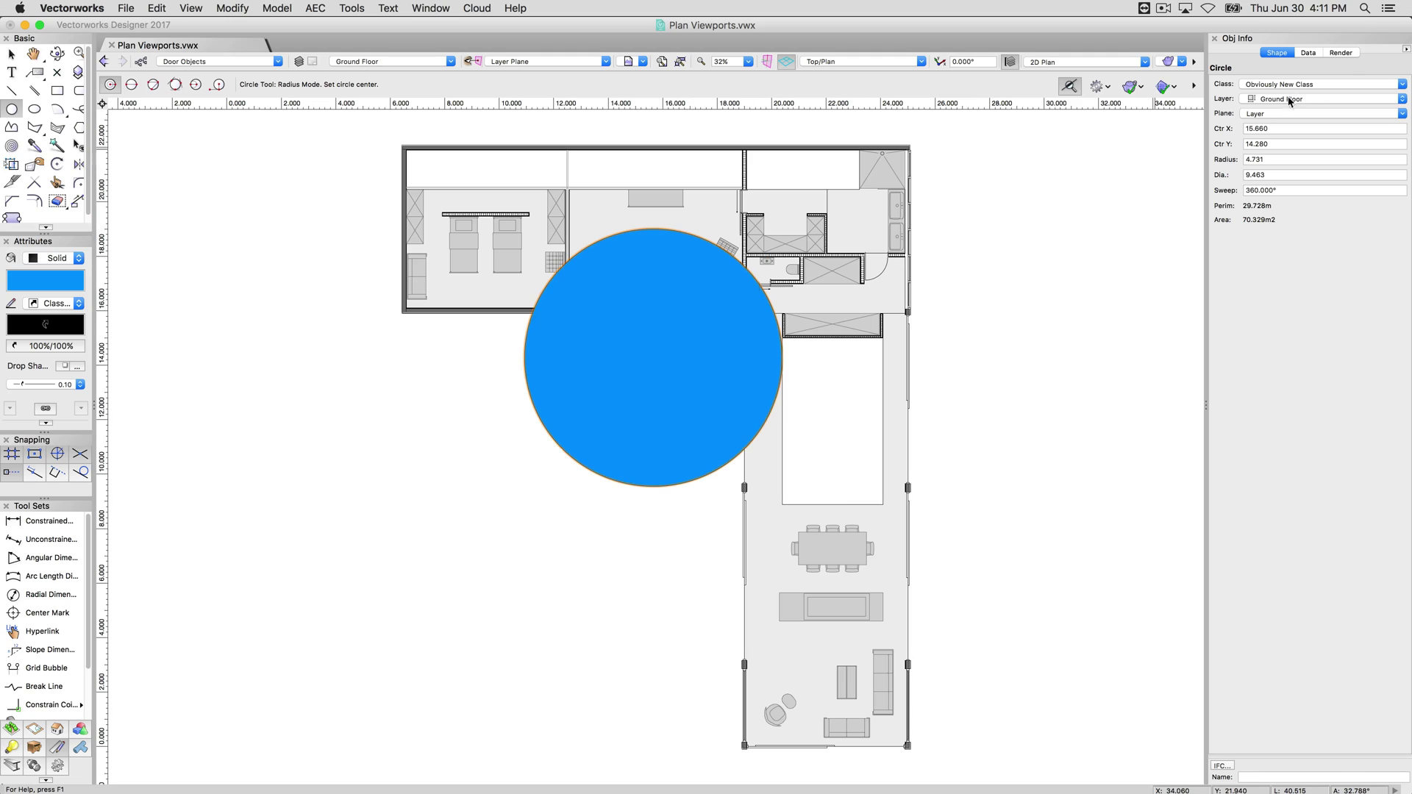
left_click(353, 64)
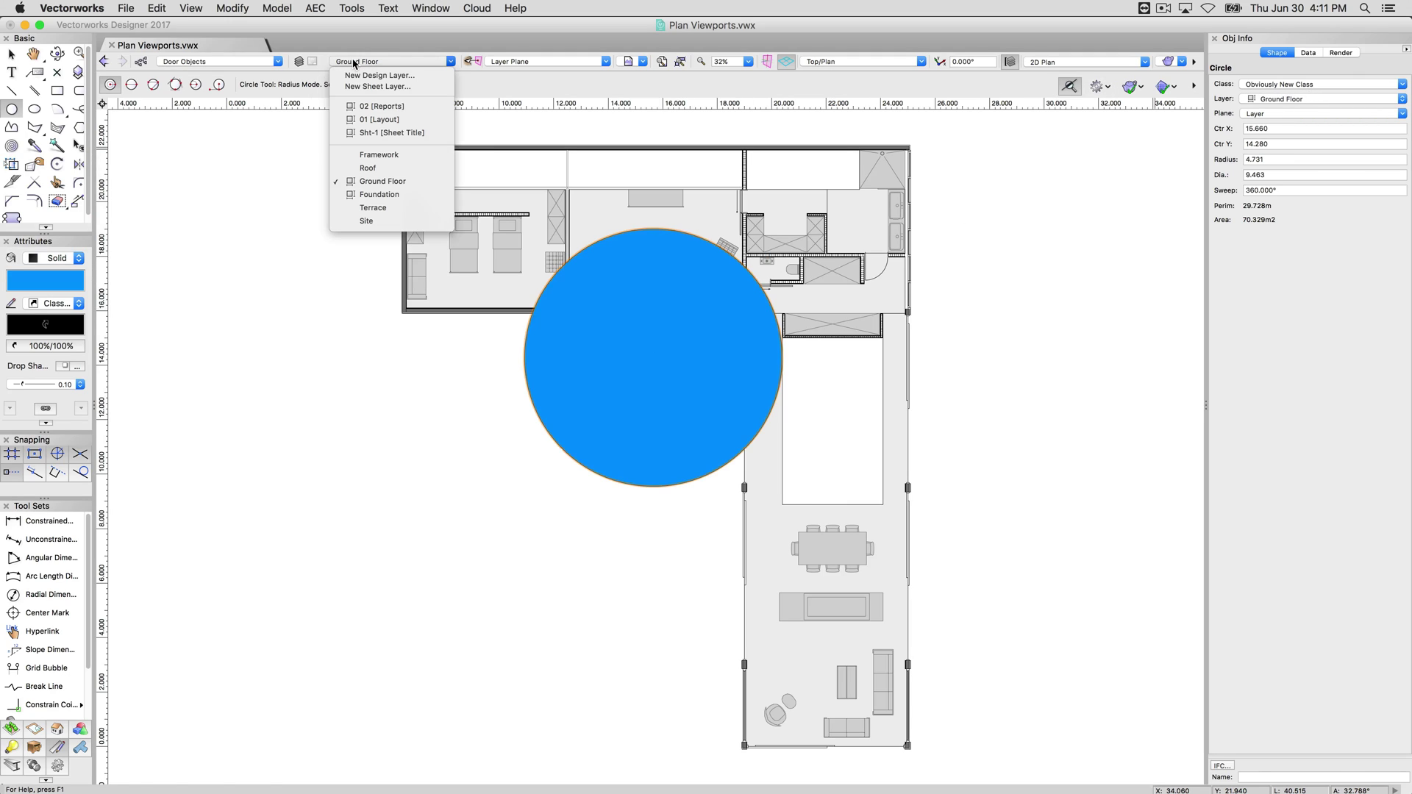
On Sht-1, Option-drag the Ground Floor viewport right to make a second copy at X 0.217.
left_click(370, 132)
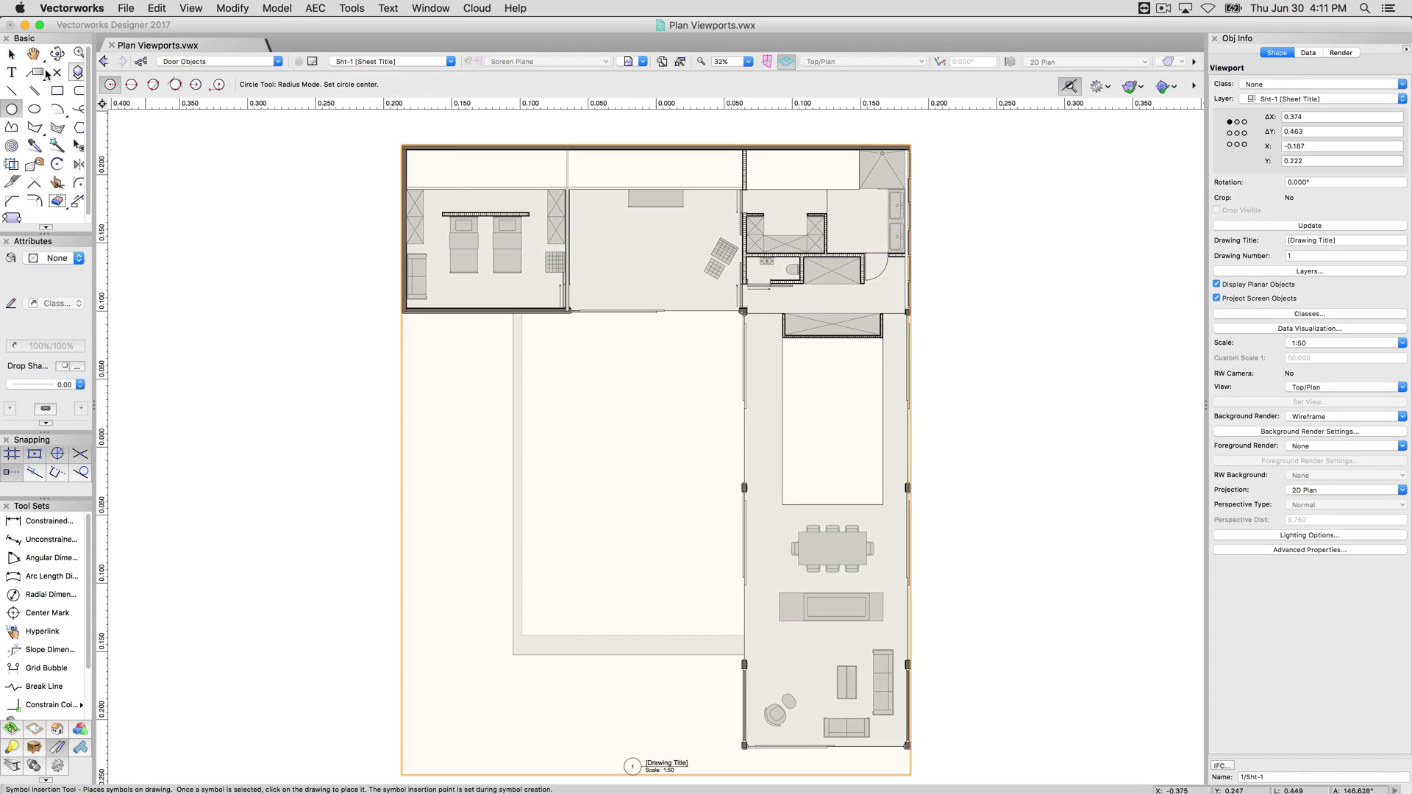
left_click(9, 55)
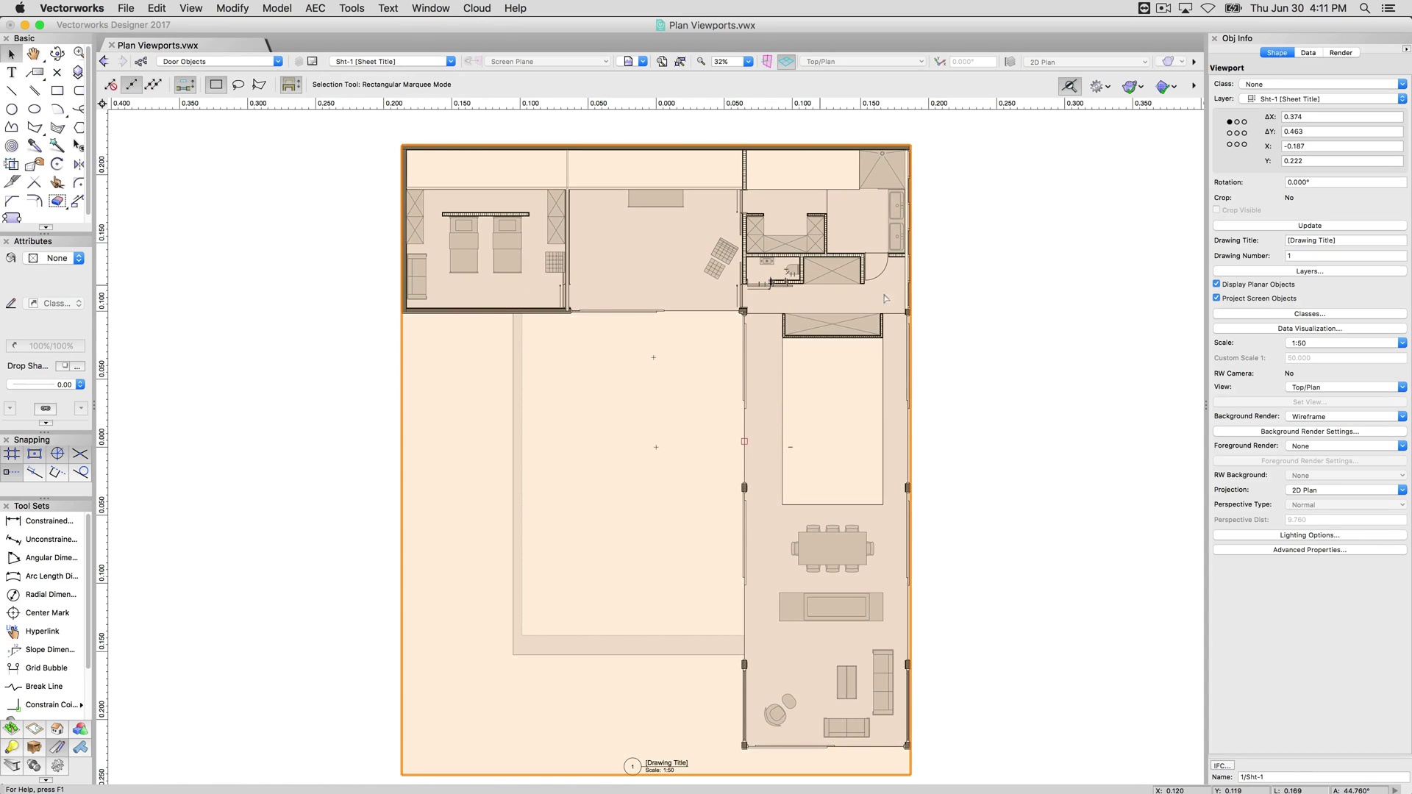
scroll(515, 289, "down", 3)
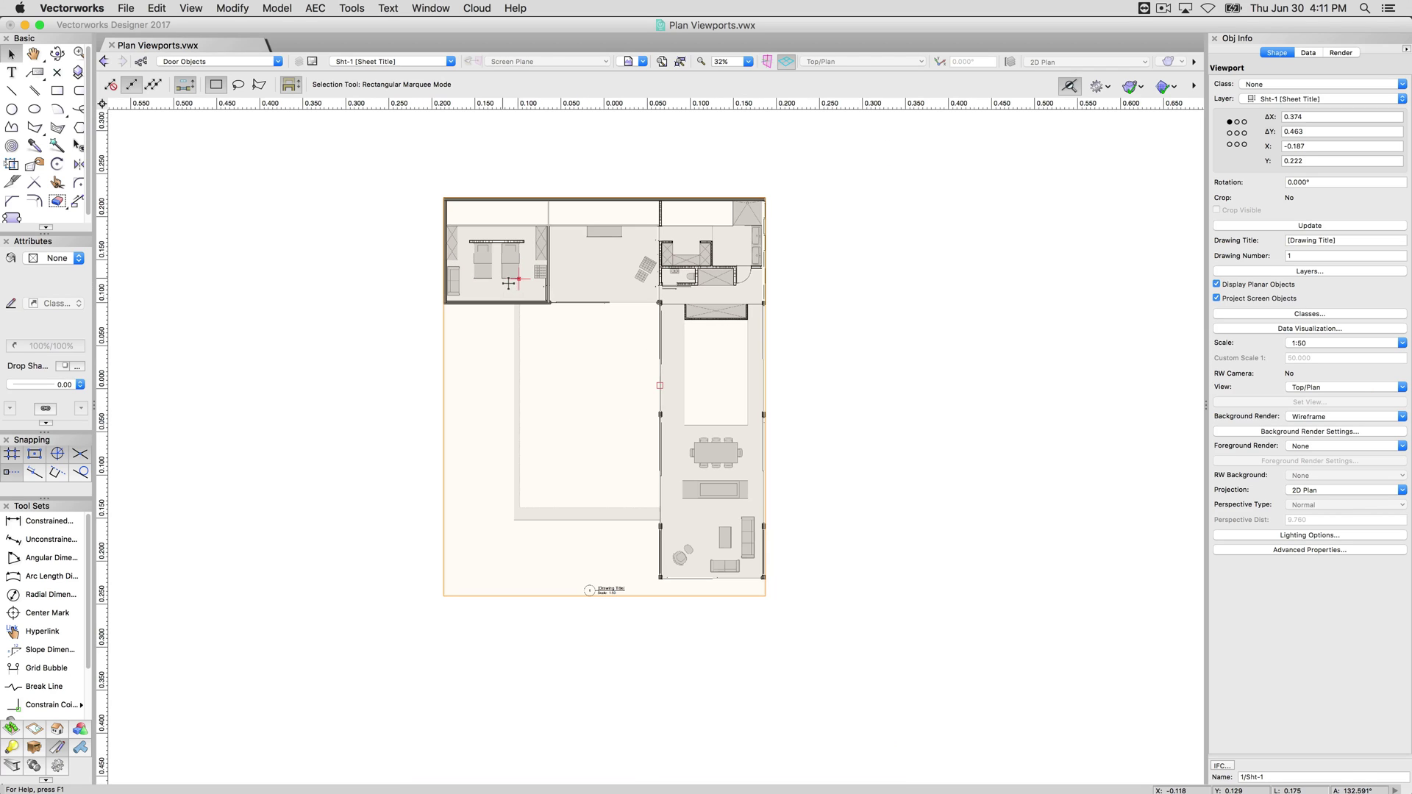
scroll(614, 284, "right", 5)
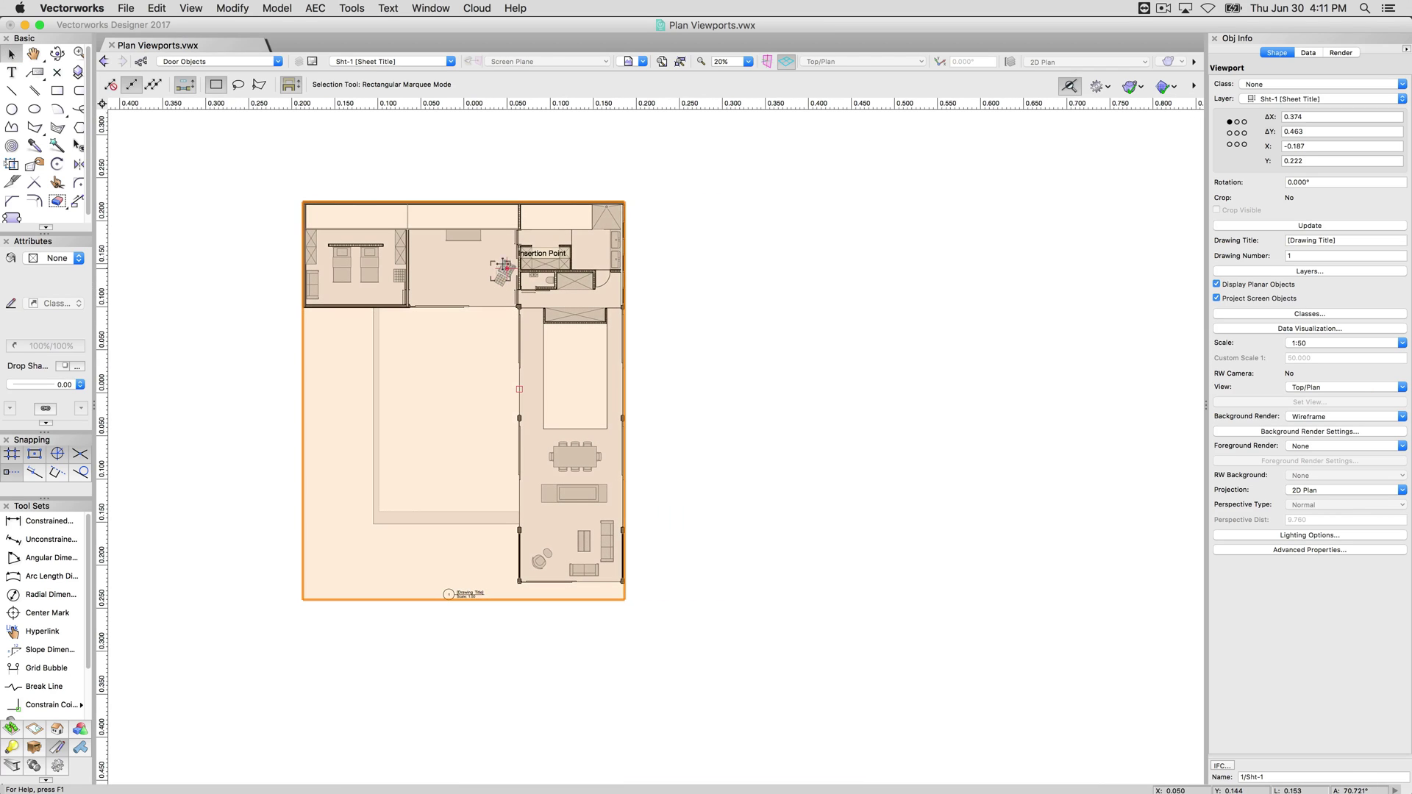
left_click_drag(501, 252, 849, 254, "alt")
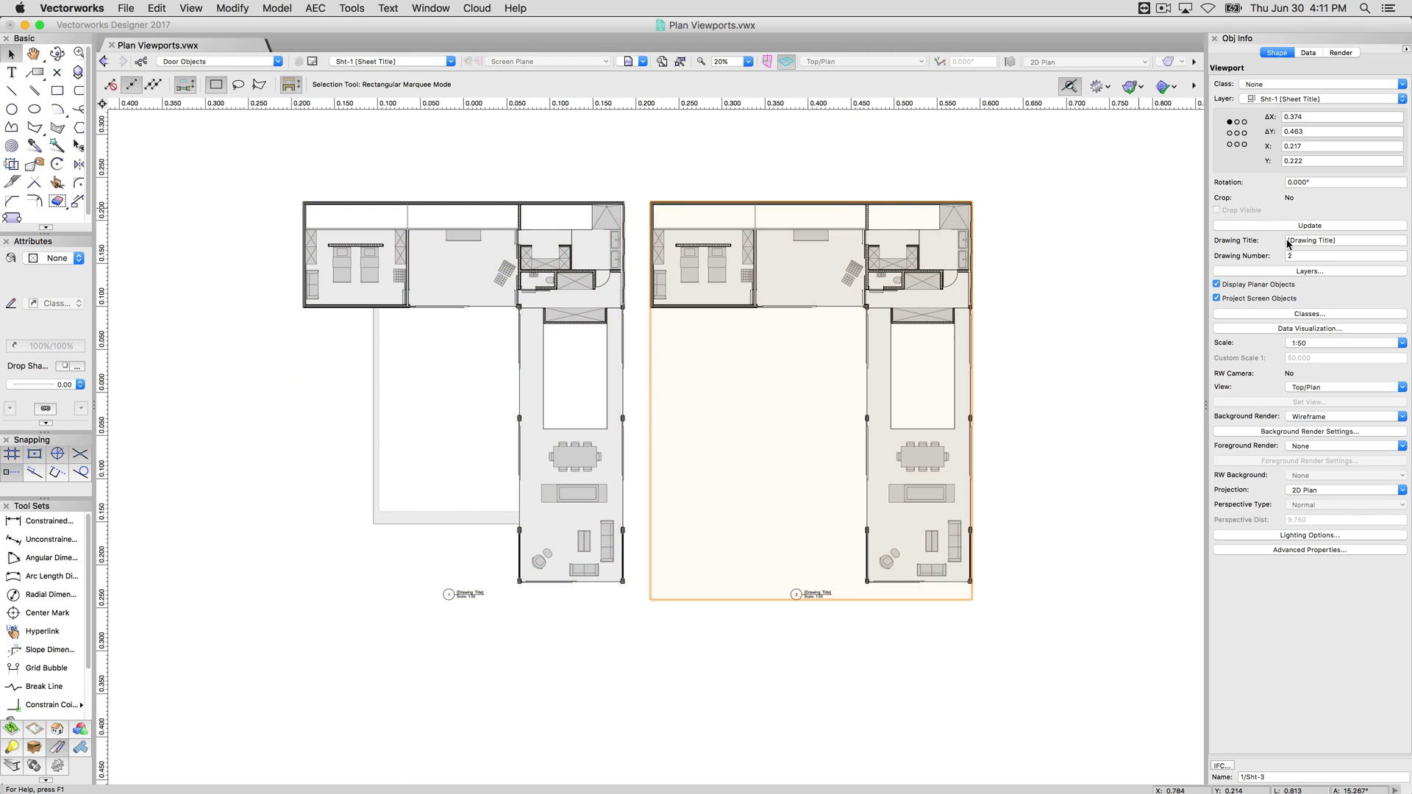
In the copied viewport's class properties, set Obviously New Class to visible.
left_click(1290, 316)
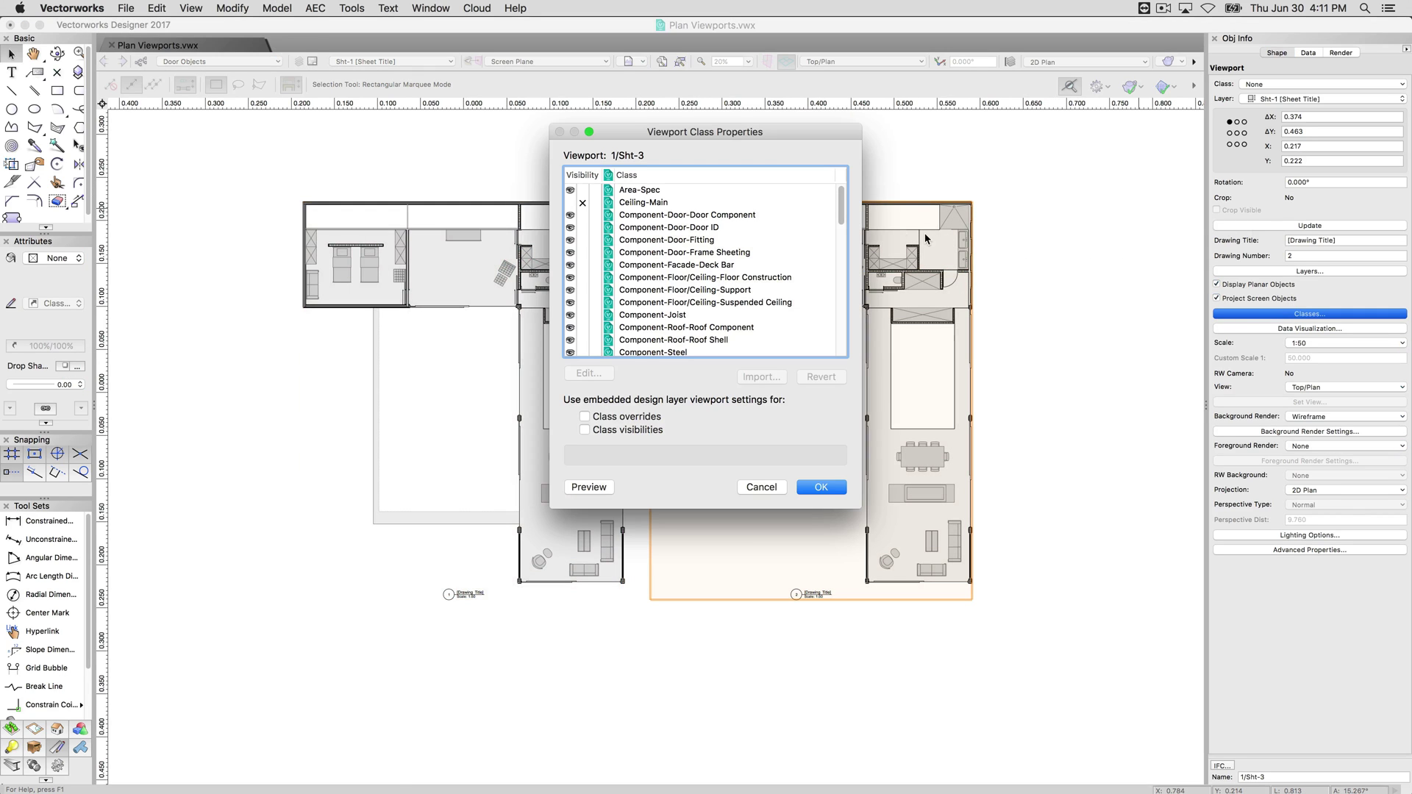
left_click_drag(842, 212, 842, 340)
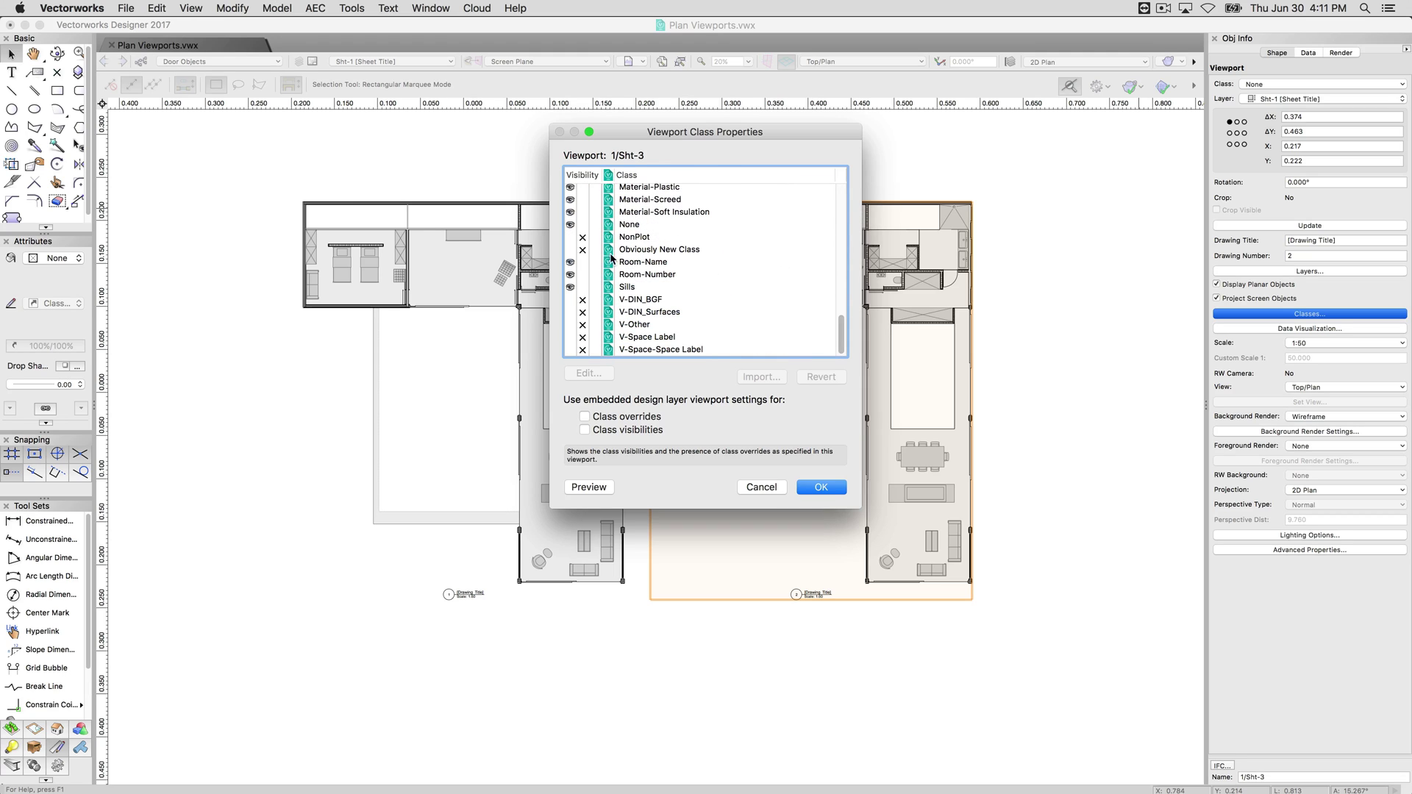
left_click(636, 251)
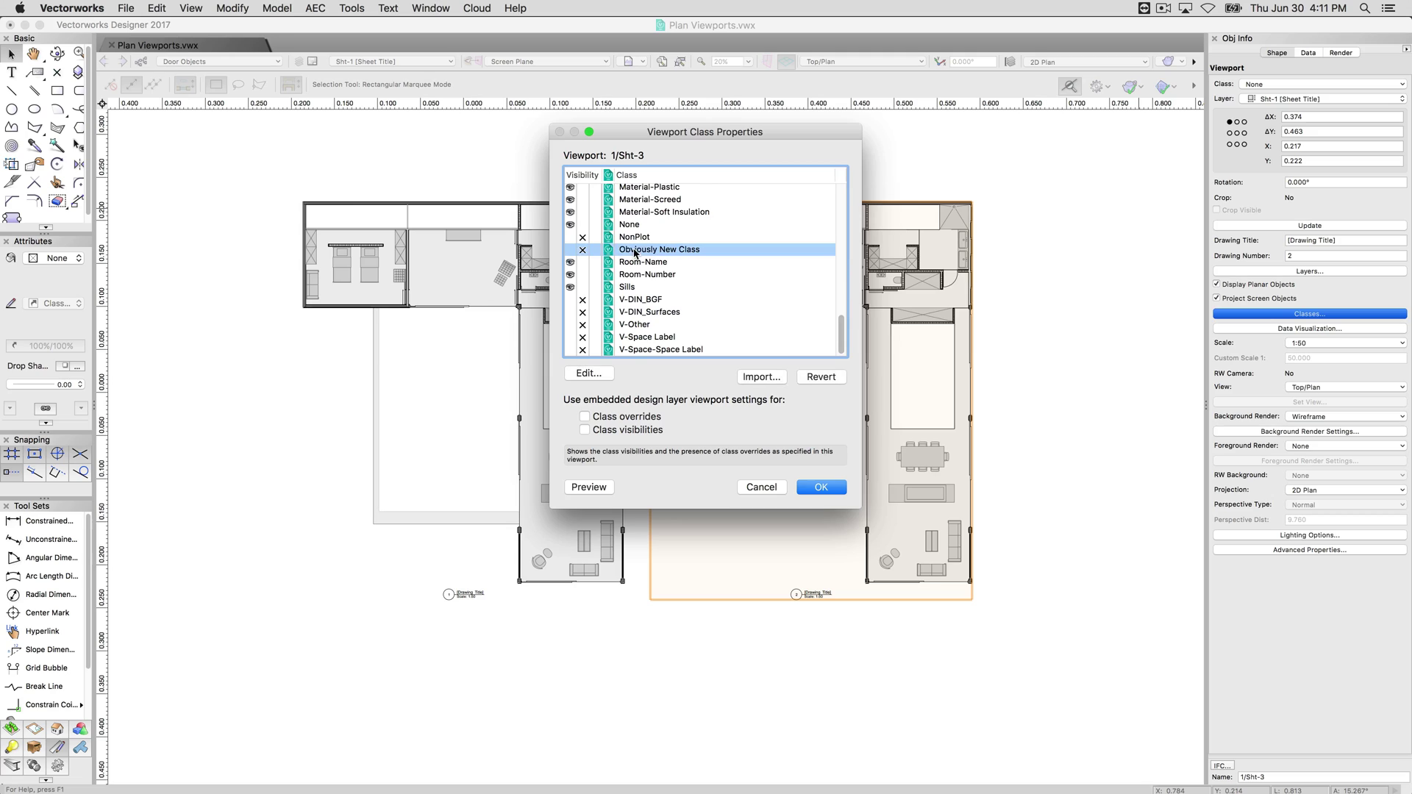
scroll(572, 253, "up", 1)
left_click(571, 268)
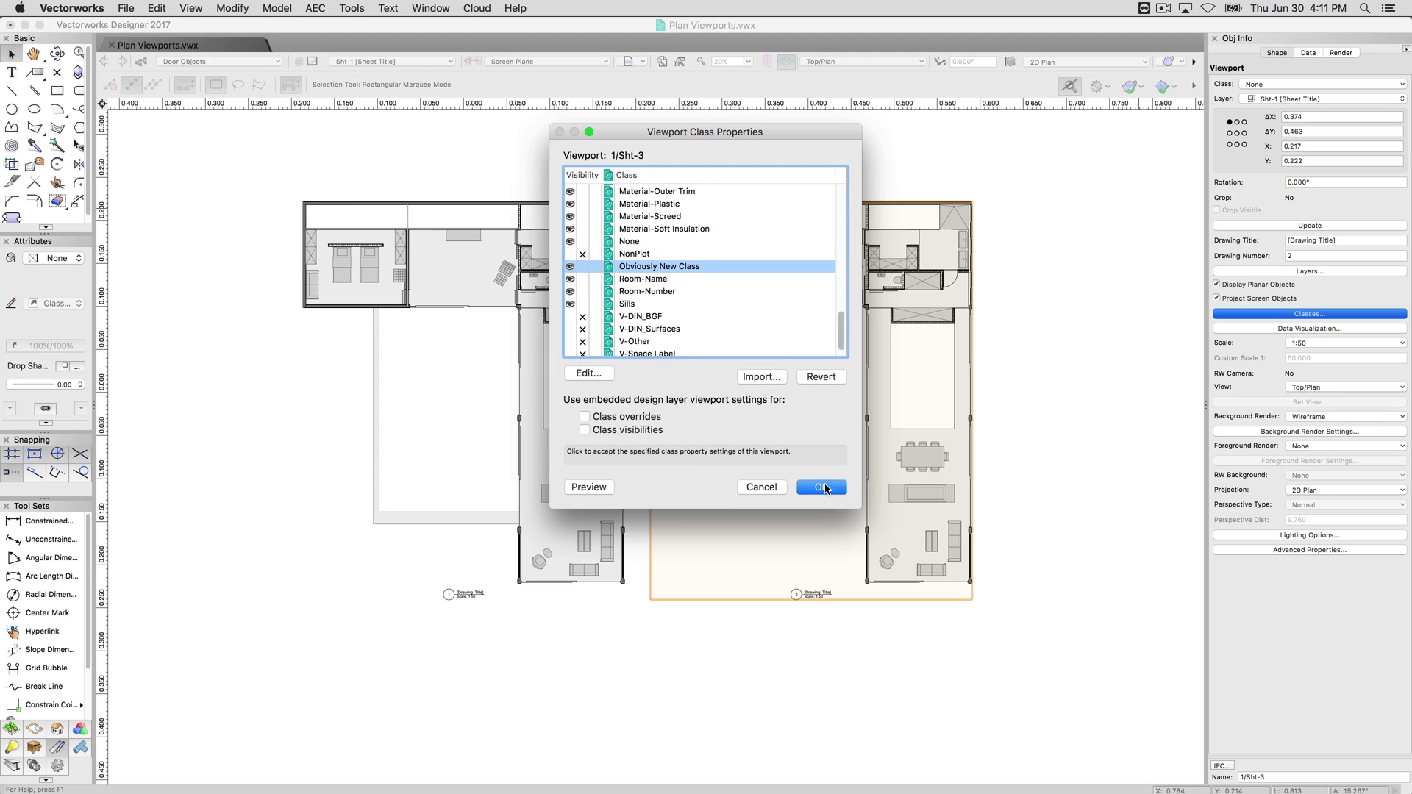
left_click(821, 487)
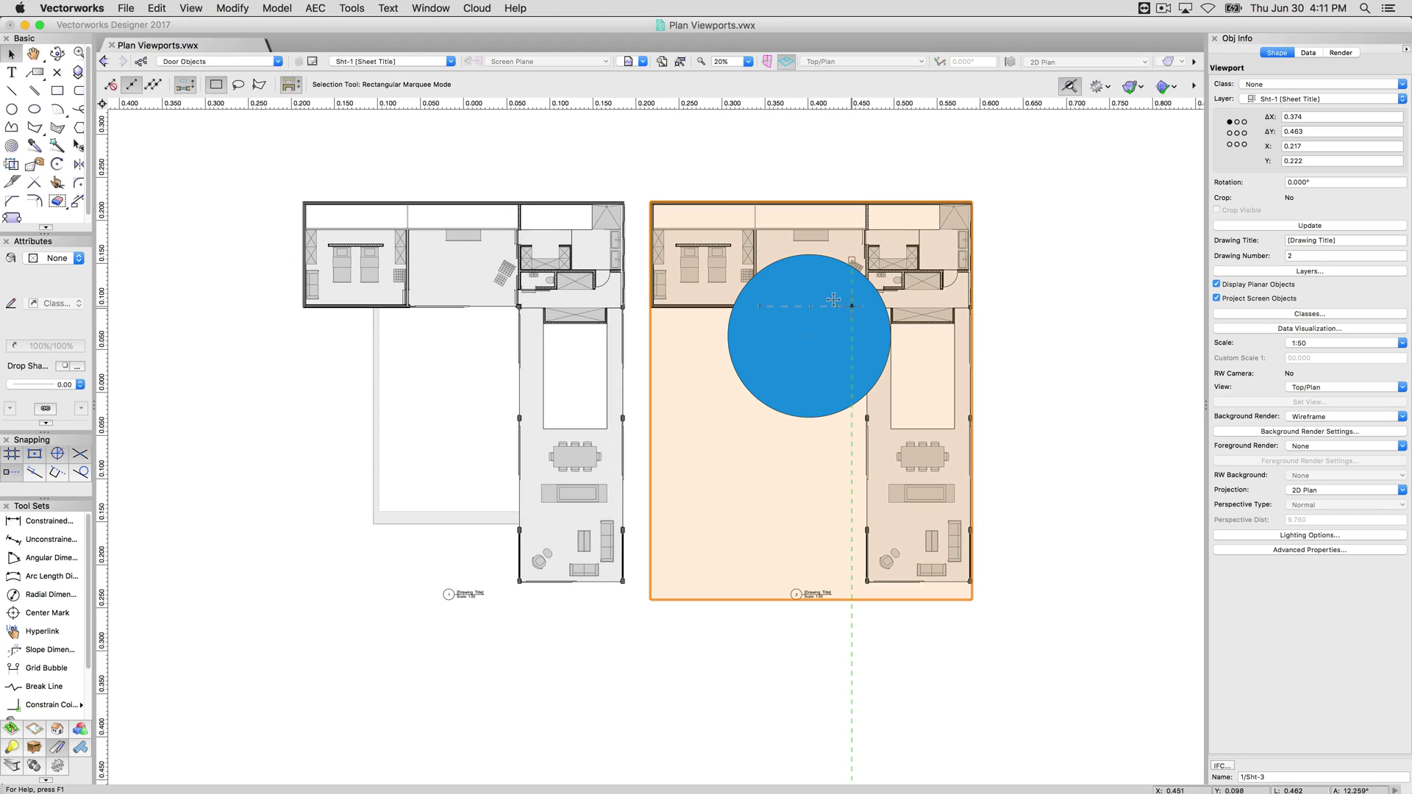
Select the original left viewport and update it.
left_click(1019, 366)
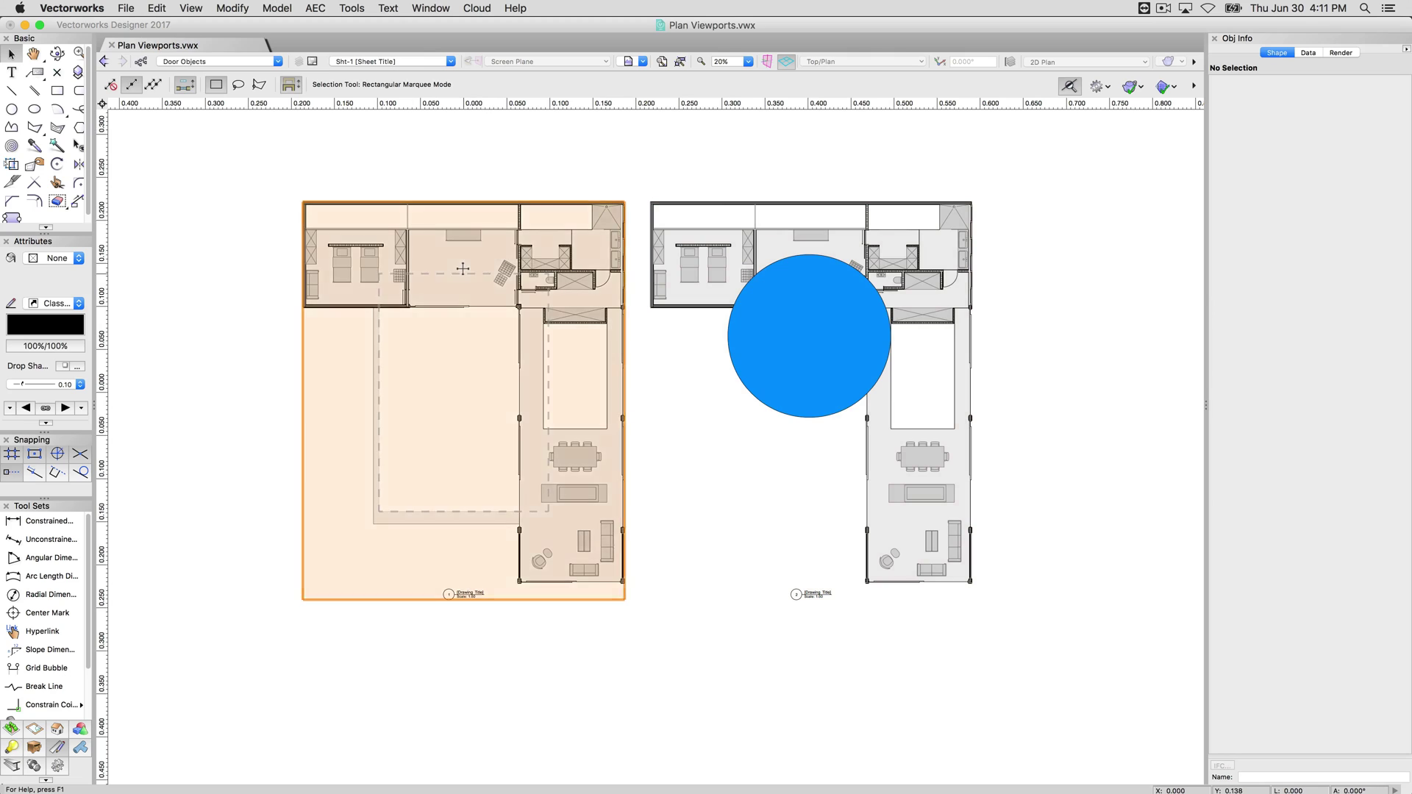
left_click(462, 268)
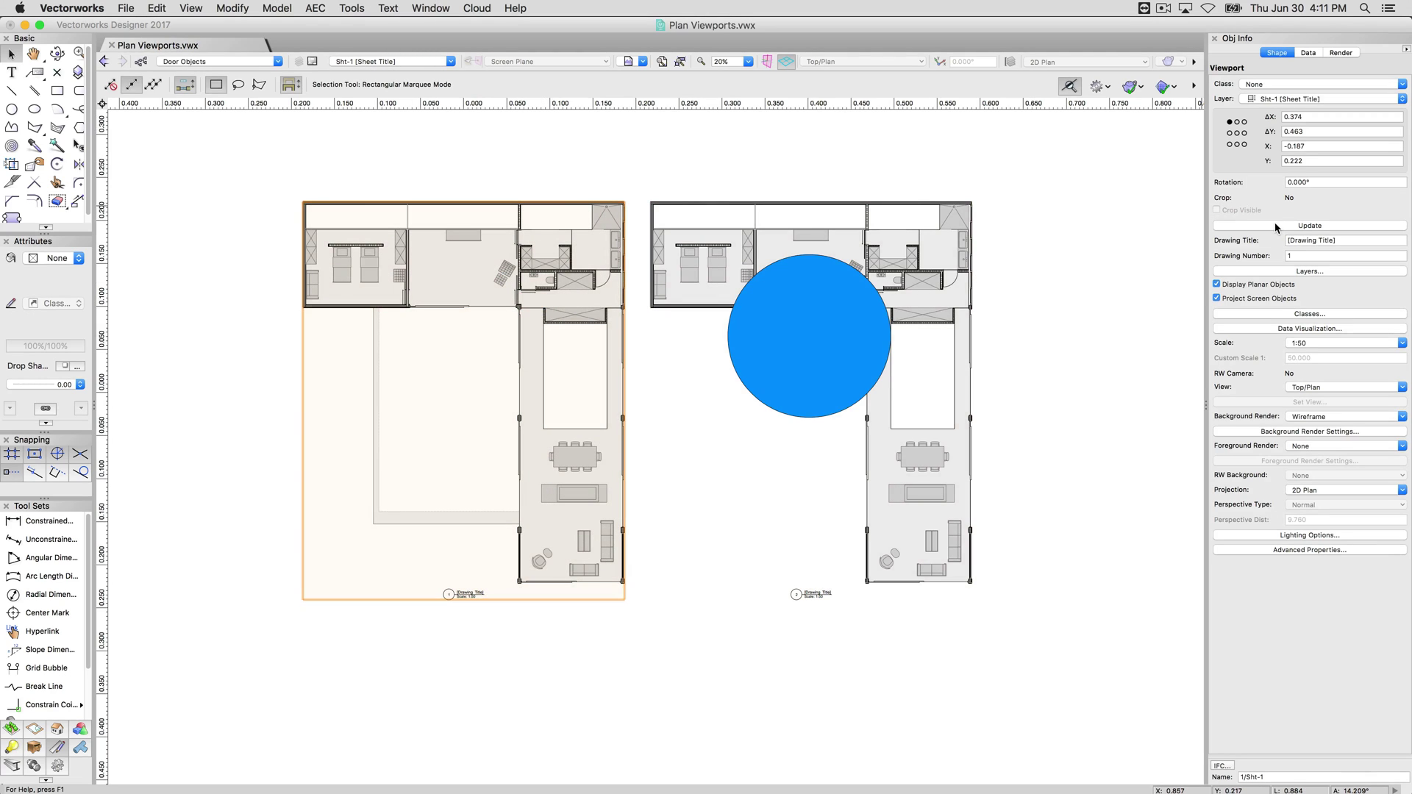
left_click(1276, 227)
Delete the blue circle from the Ground Floor layer, then return to Sht-1 [Sheet Title].
left_click(412, 64)
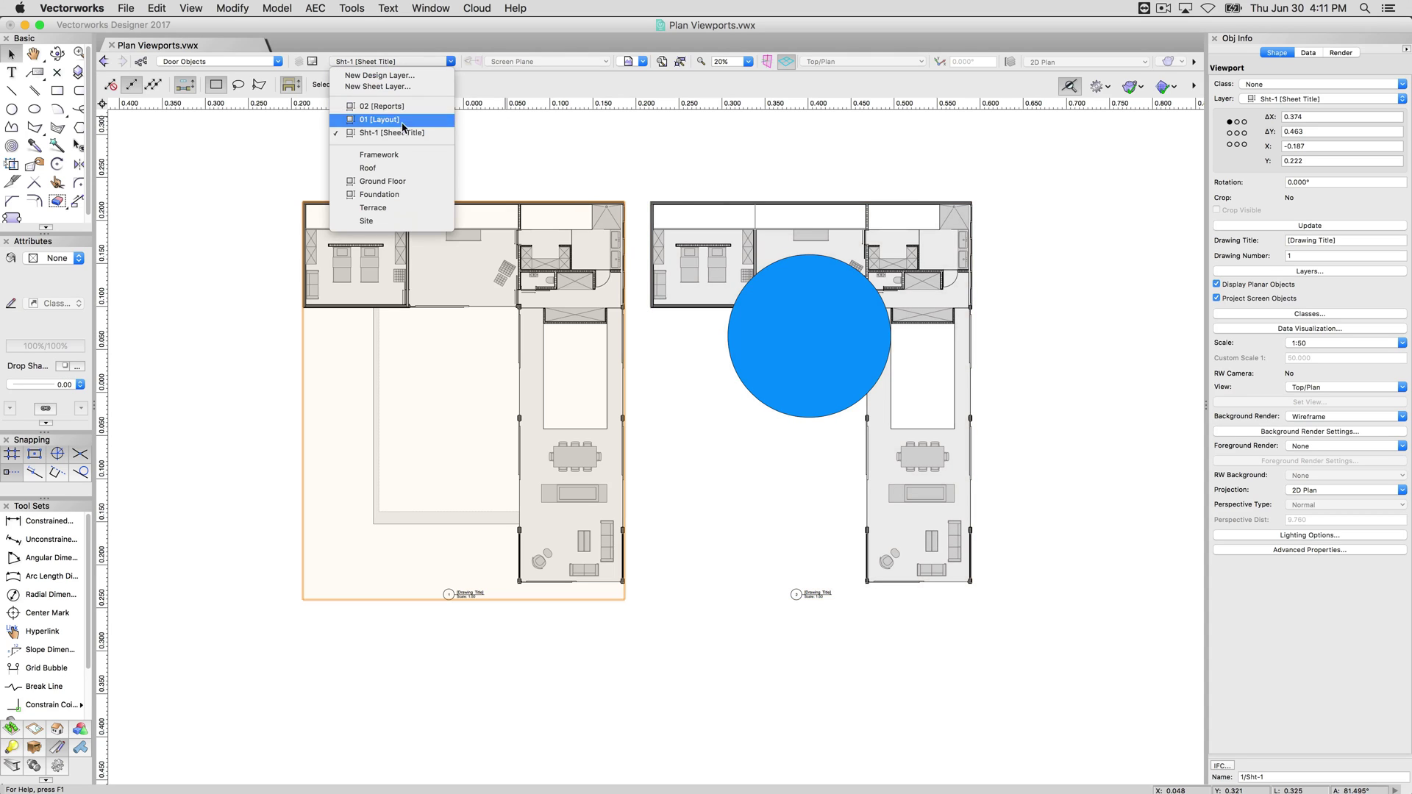
left_click(382, 181)
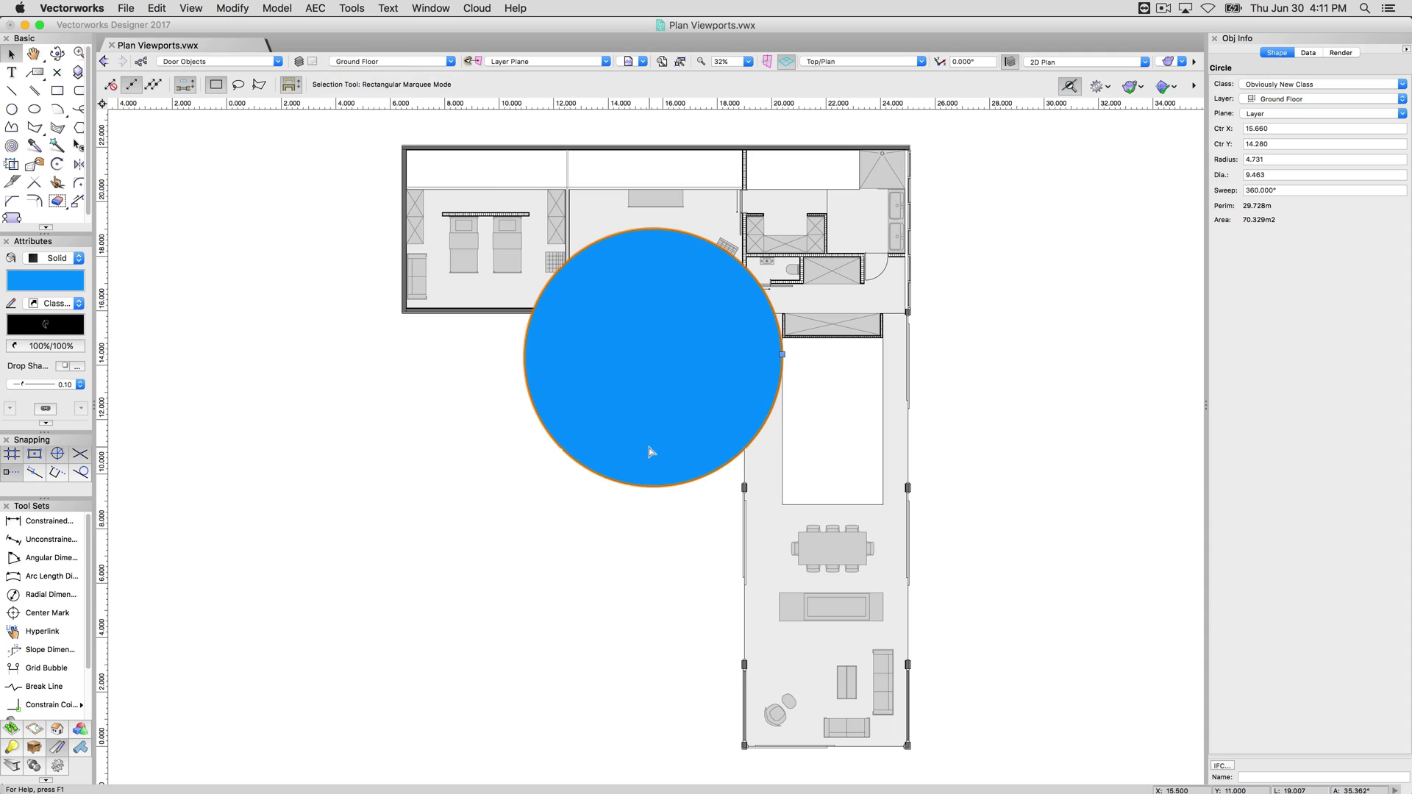
key("Delete")
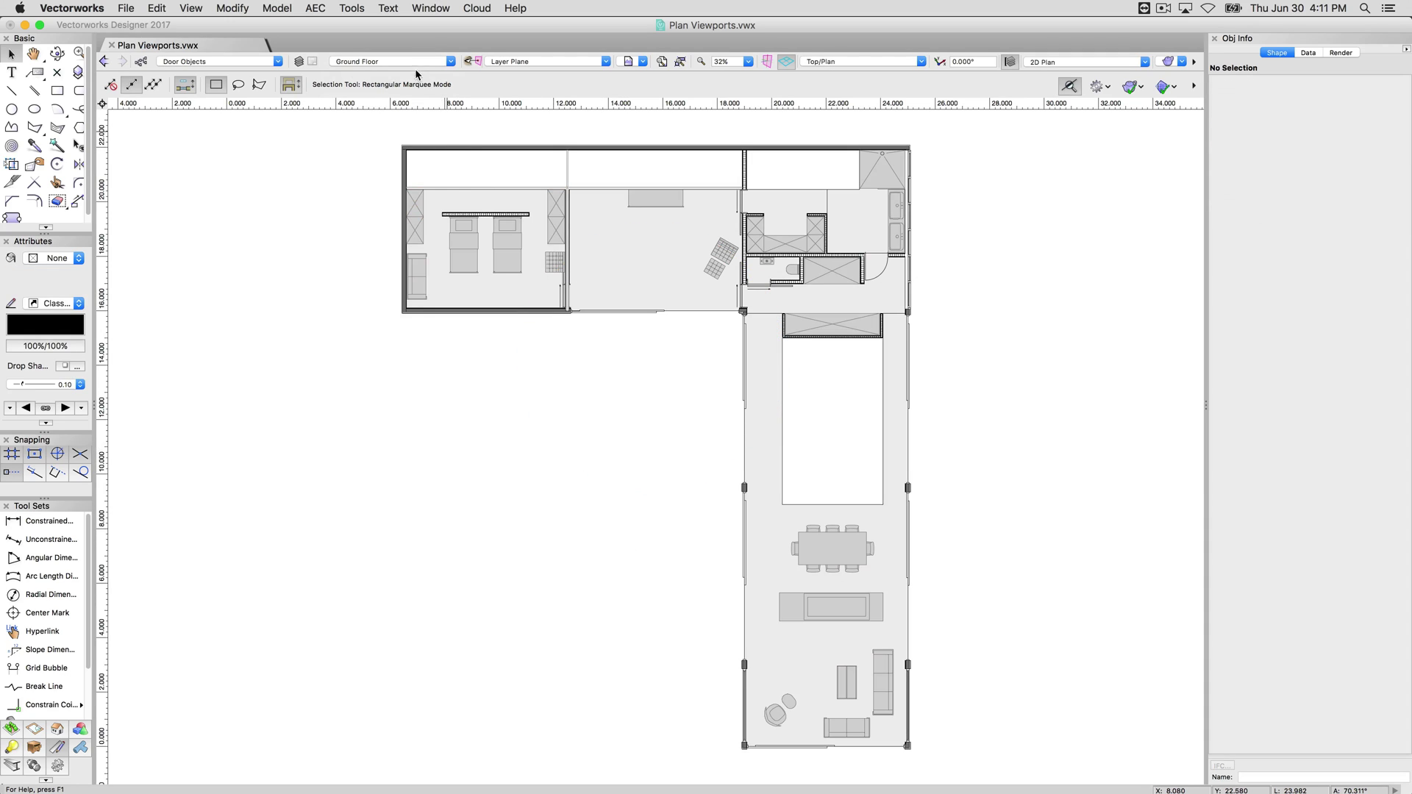
left_click(413, 63)
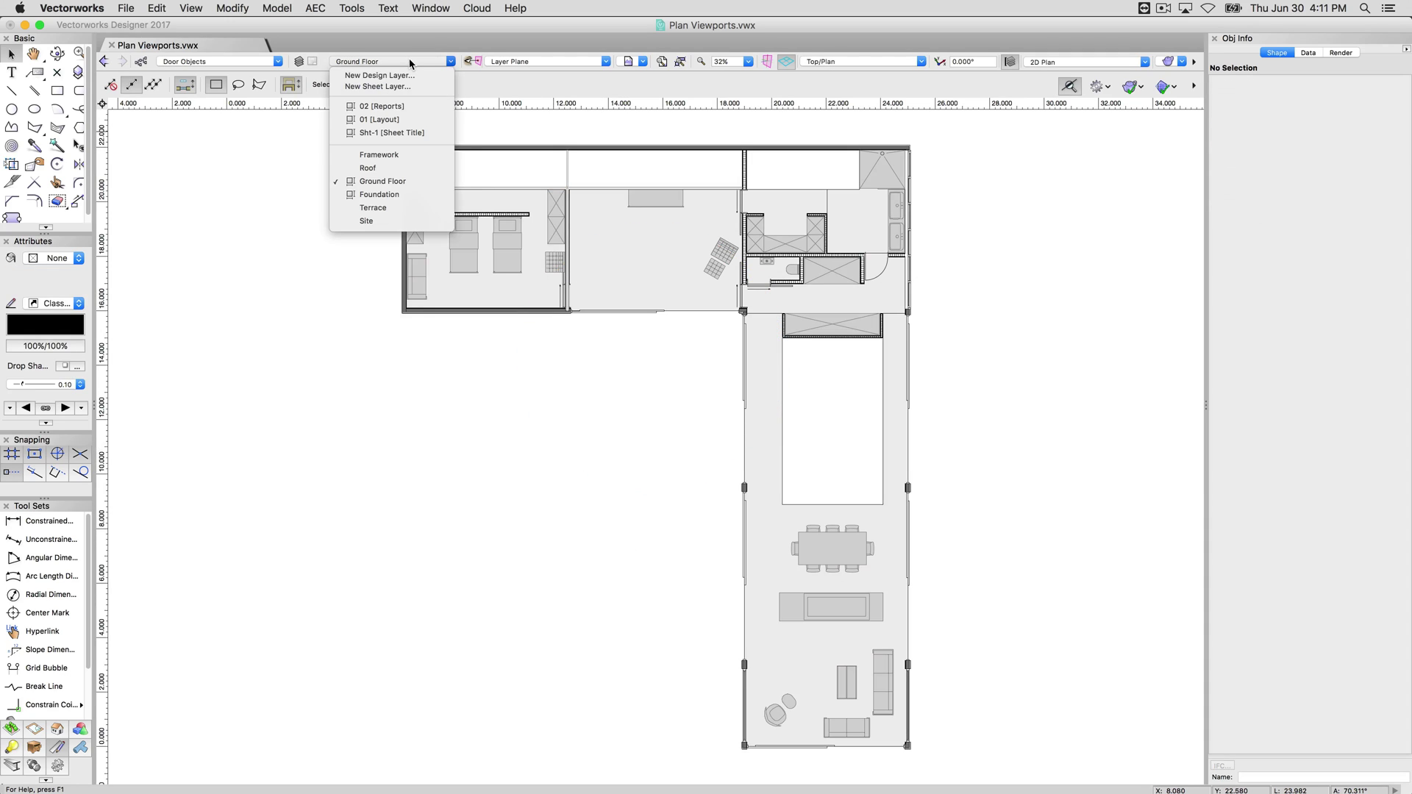
left_click(404, 133)
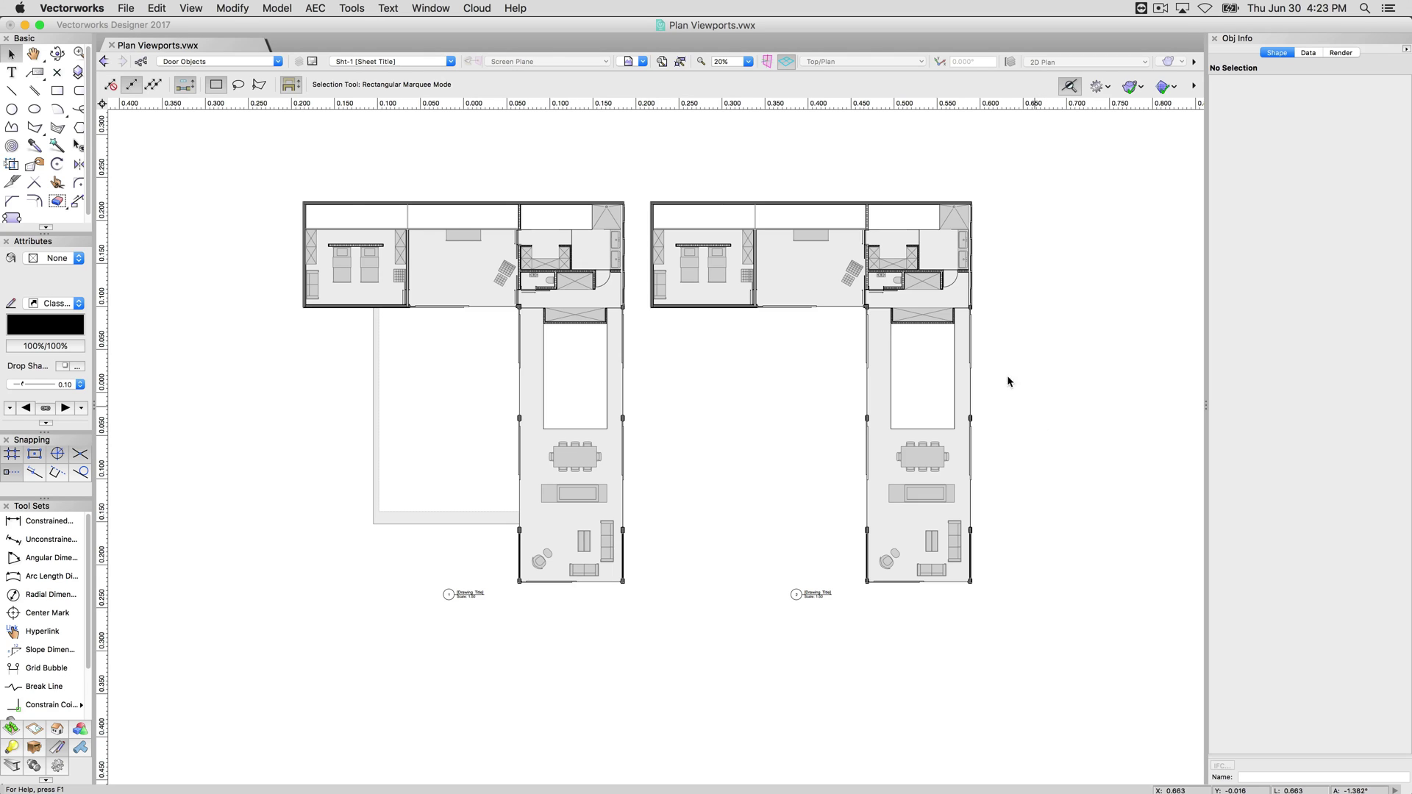
Open the right viewport's class settings and select Component-Floor/Ceiling-Floor Construction.
left_click(880, 298)
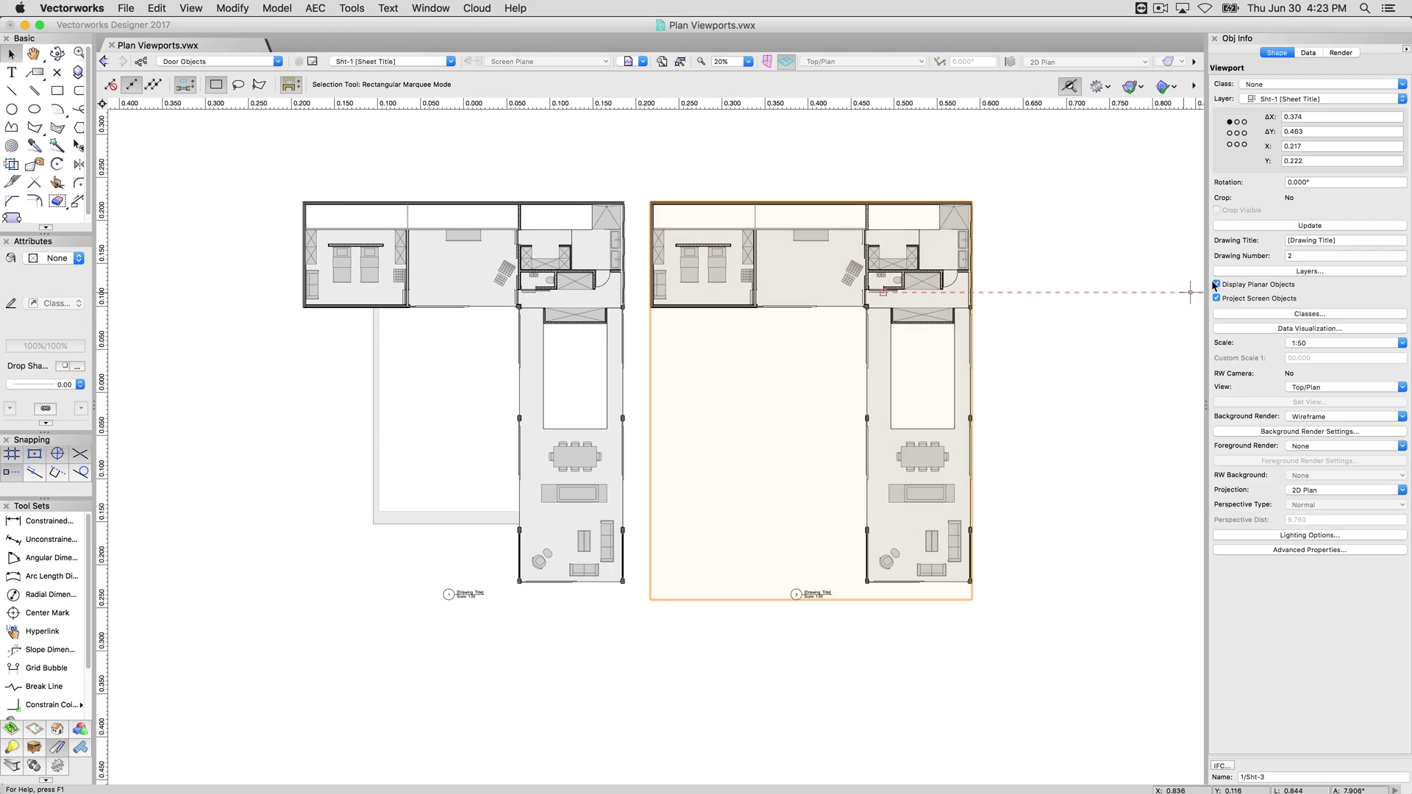
left_click(1284, 314)
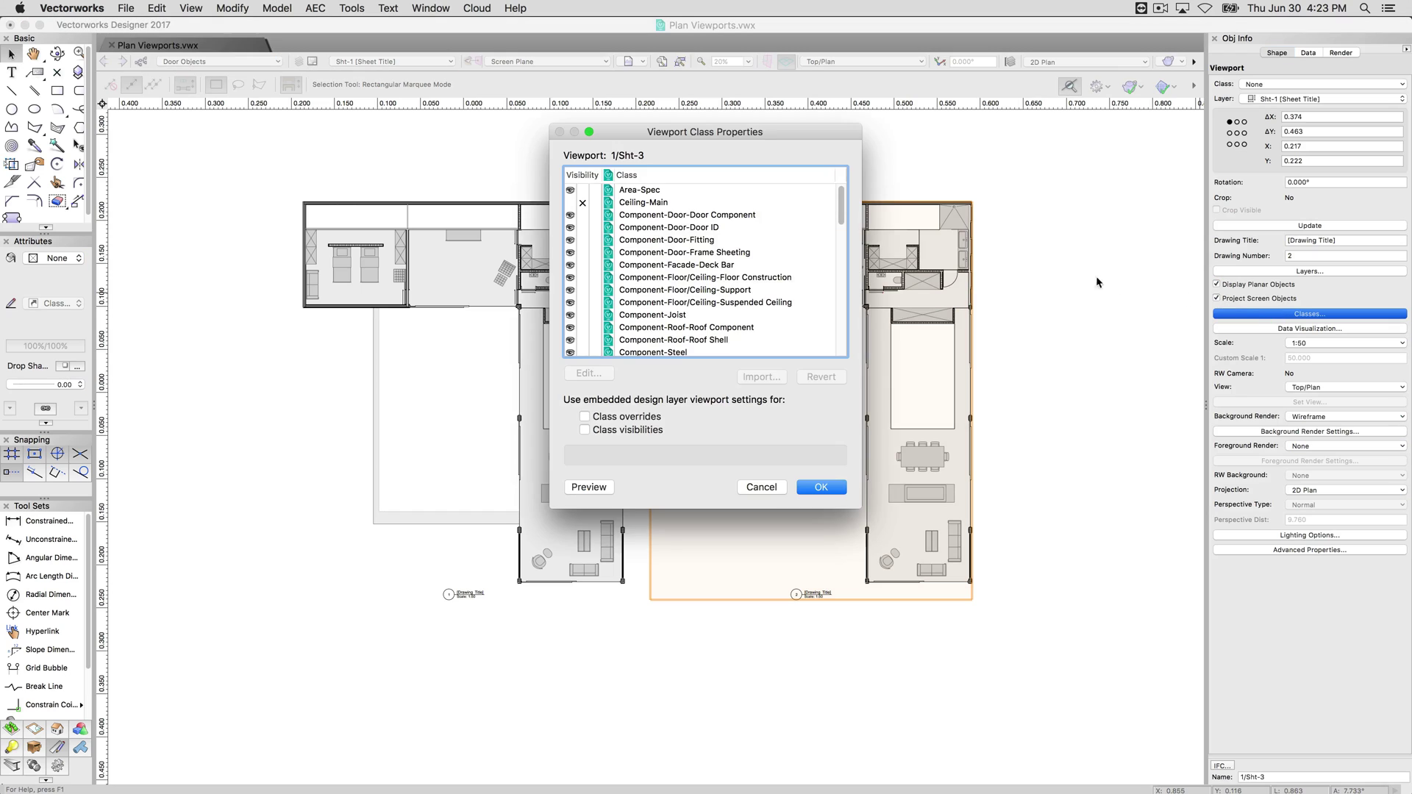
scroll(845, 210, "down", 4)
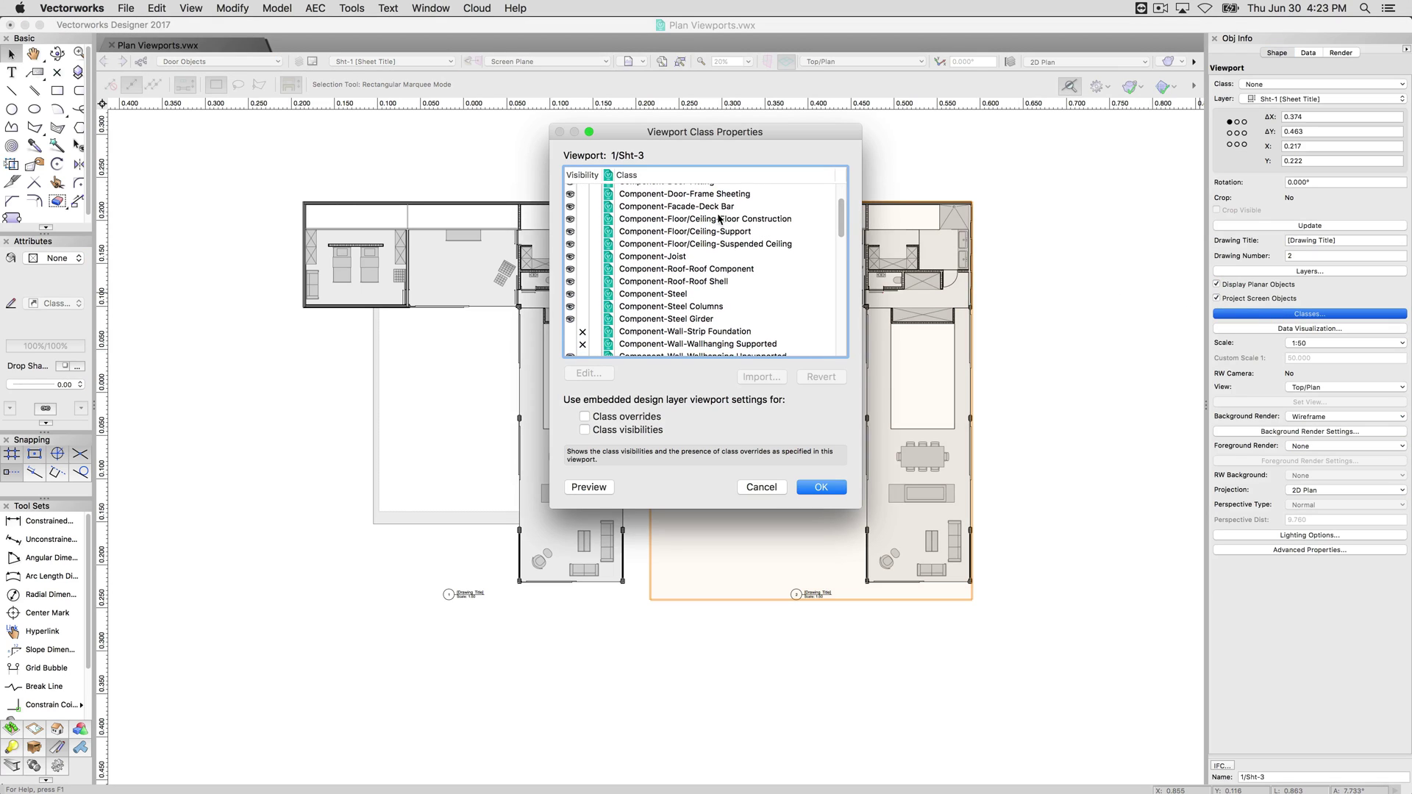
left_click(713, 219)
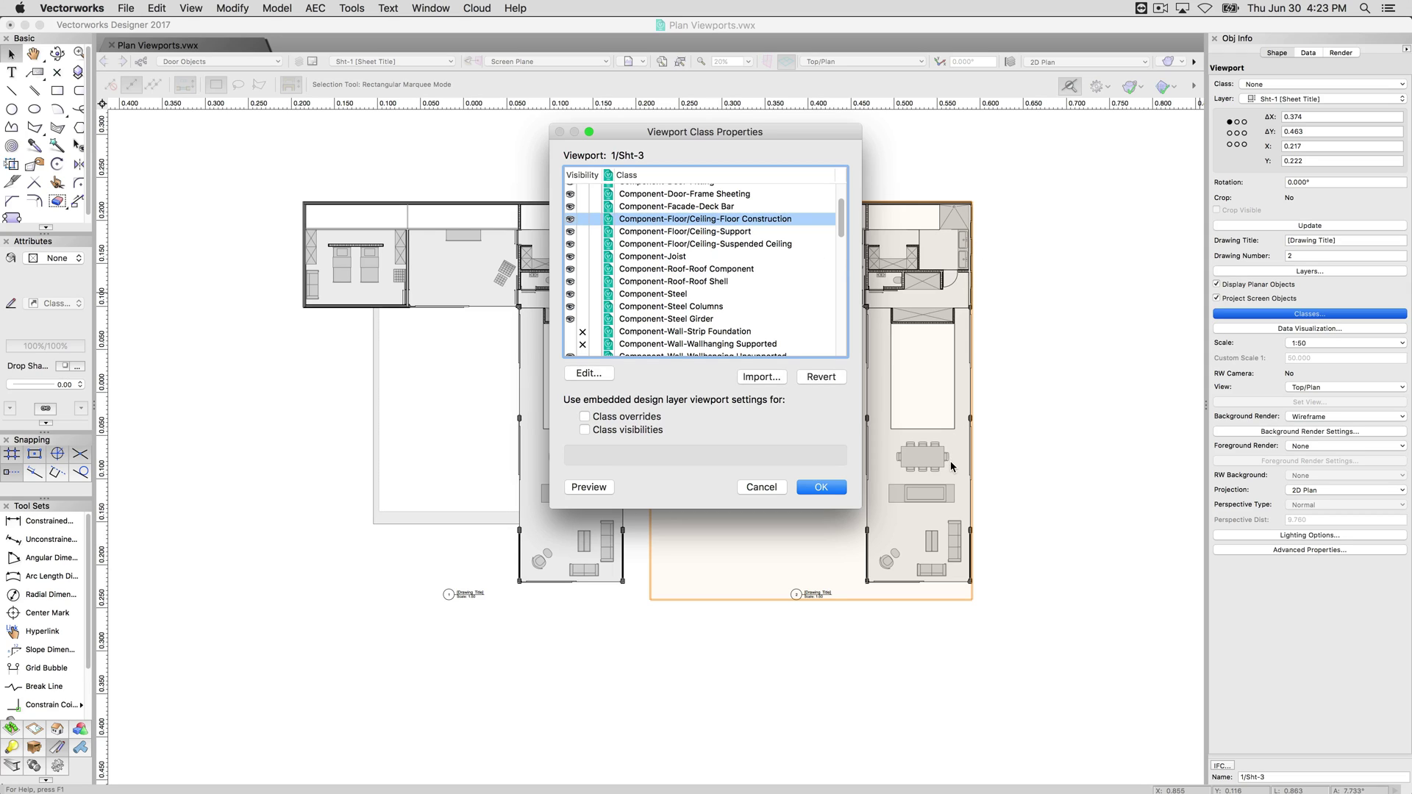
Override Floor Construction in the right viewport with a light blue fill and red pen.
left_click(593, 374)
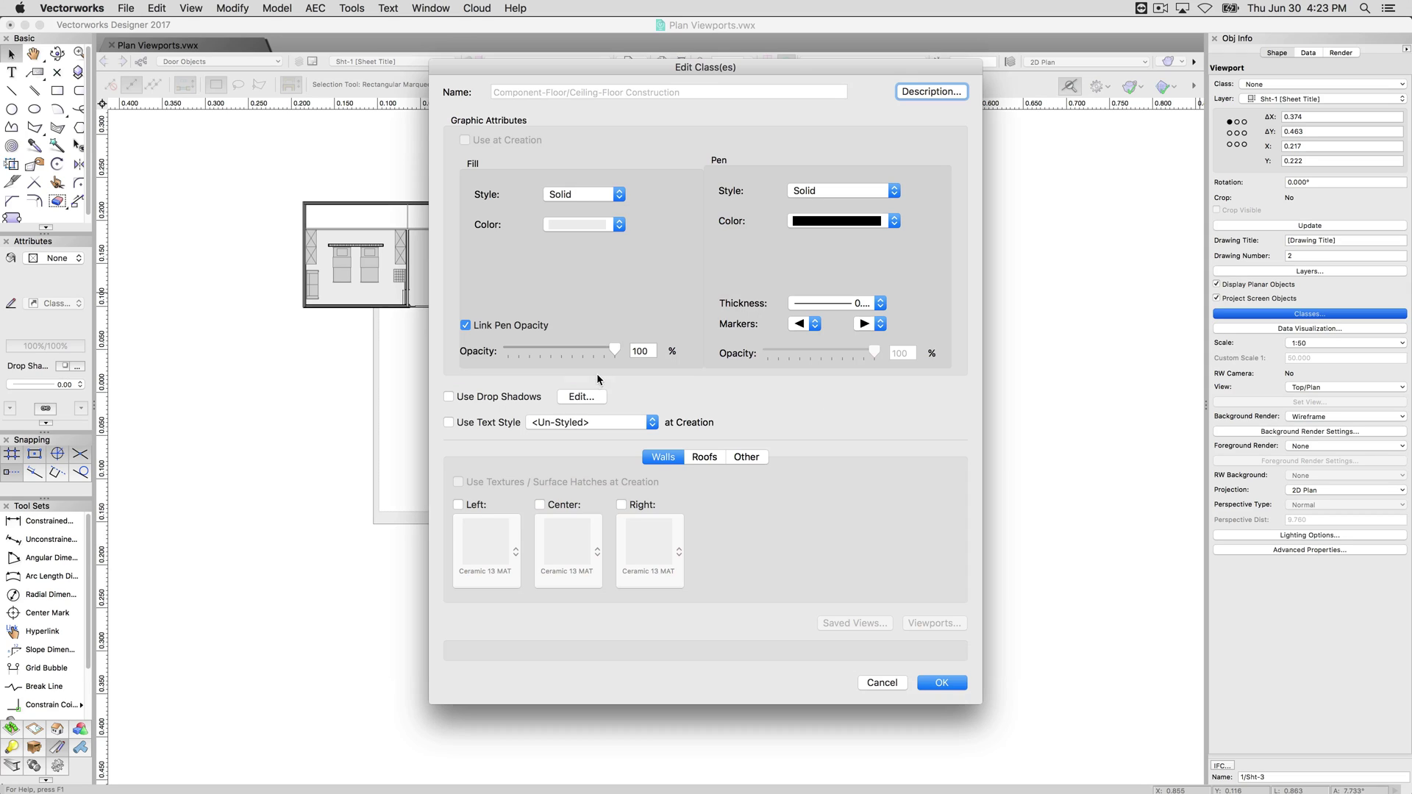
left_click(577, 224)
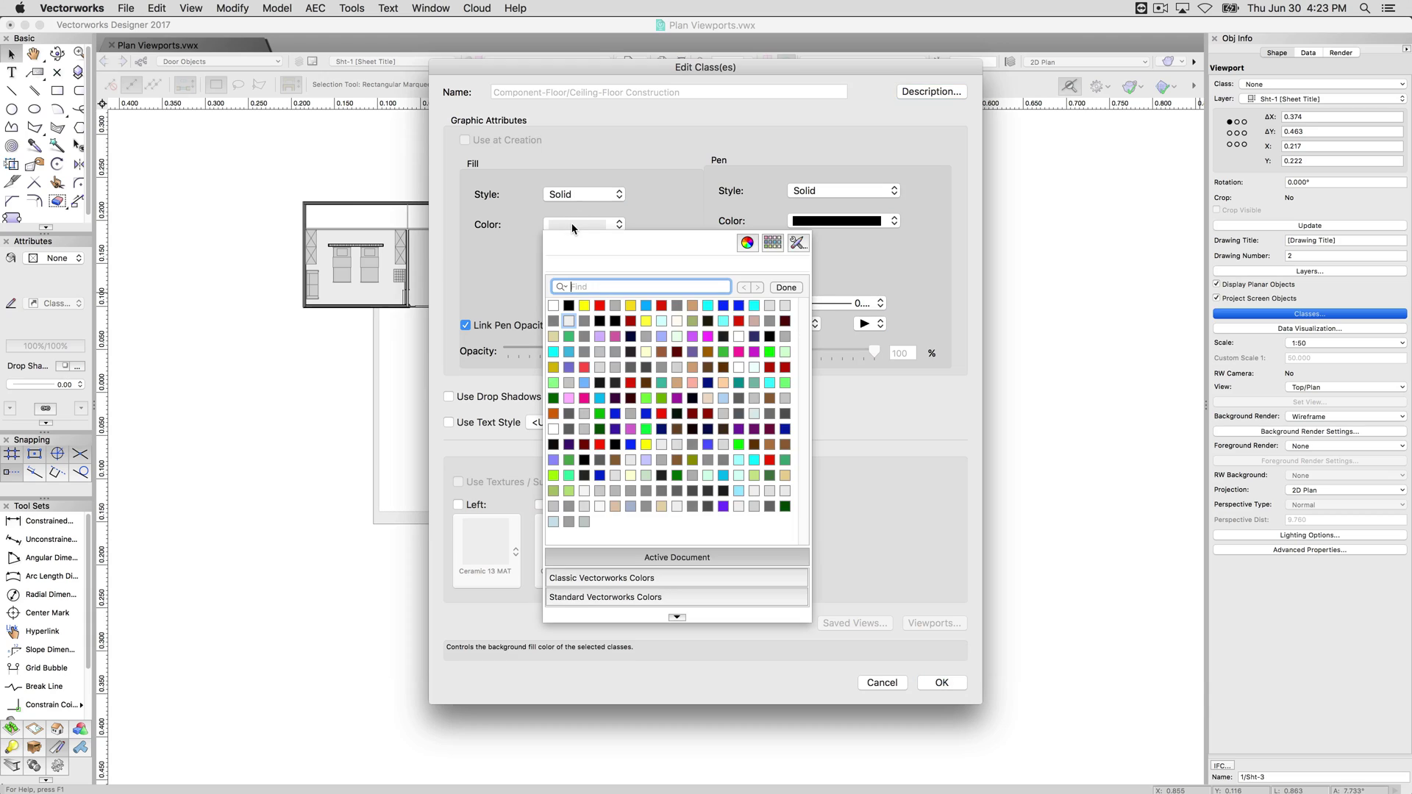
left_click(584, 382)
left_click(804, 222)
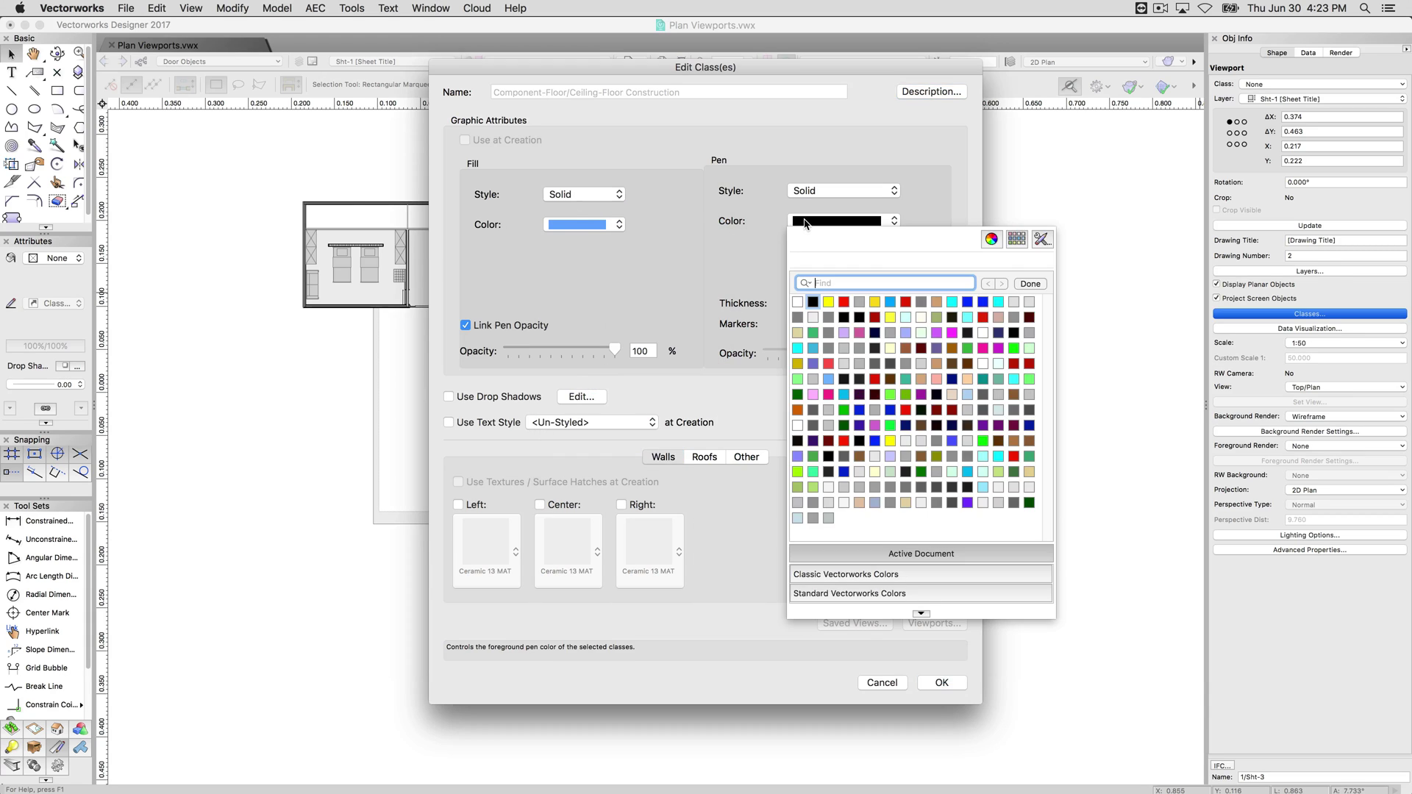
left_click(844, 302)
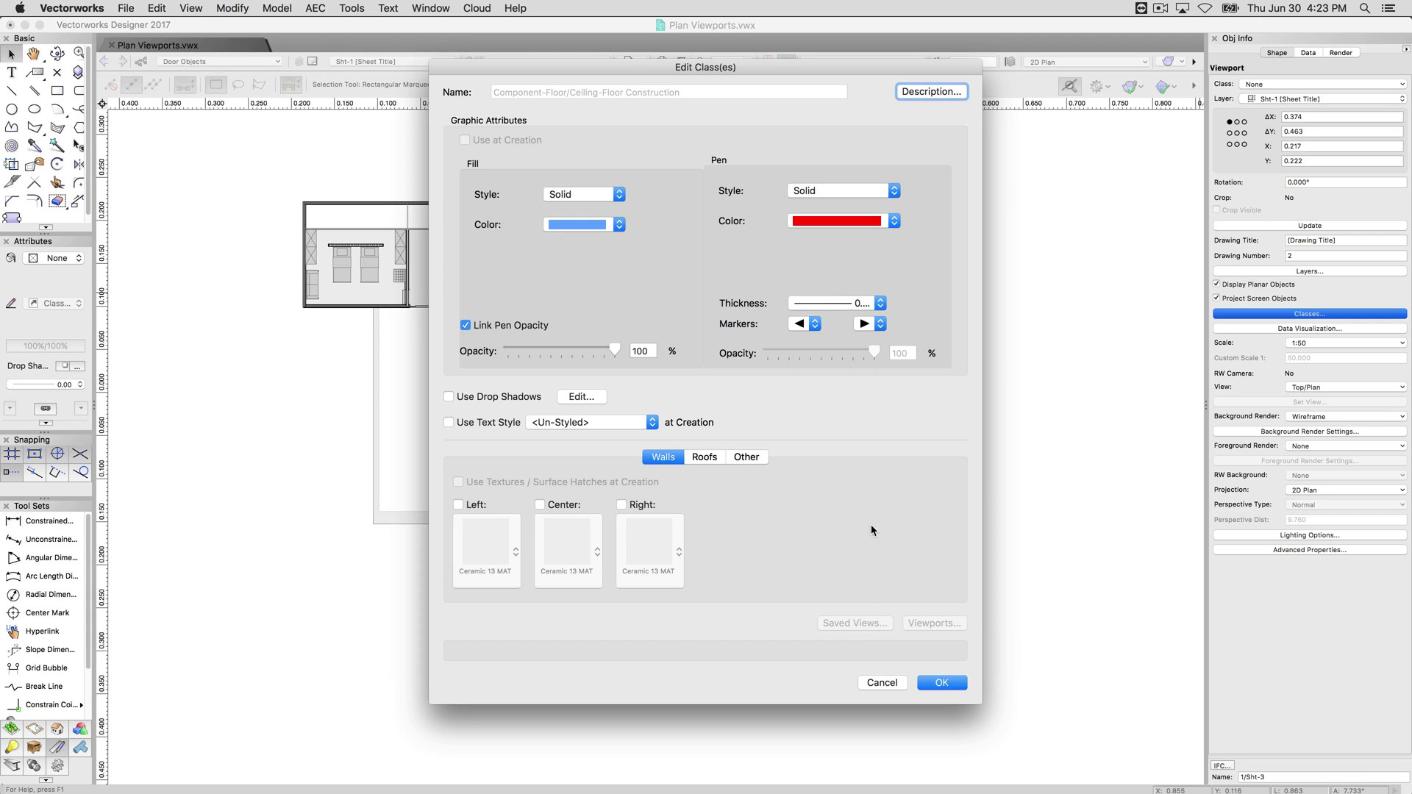
left_click(936, 686)
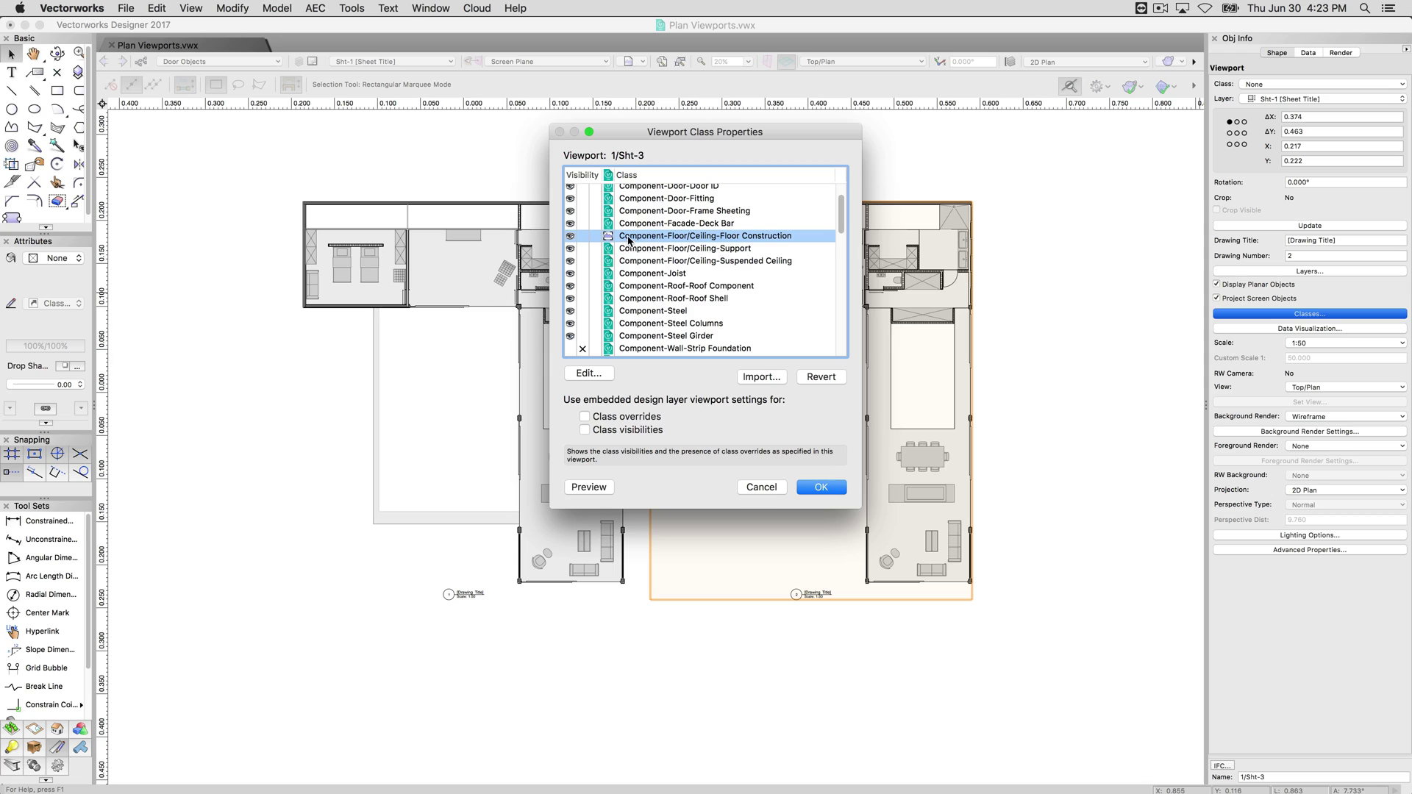
Recheck the Floor Construction overrides without changes, then apply them to the right viewport.
left_click(588, 373)
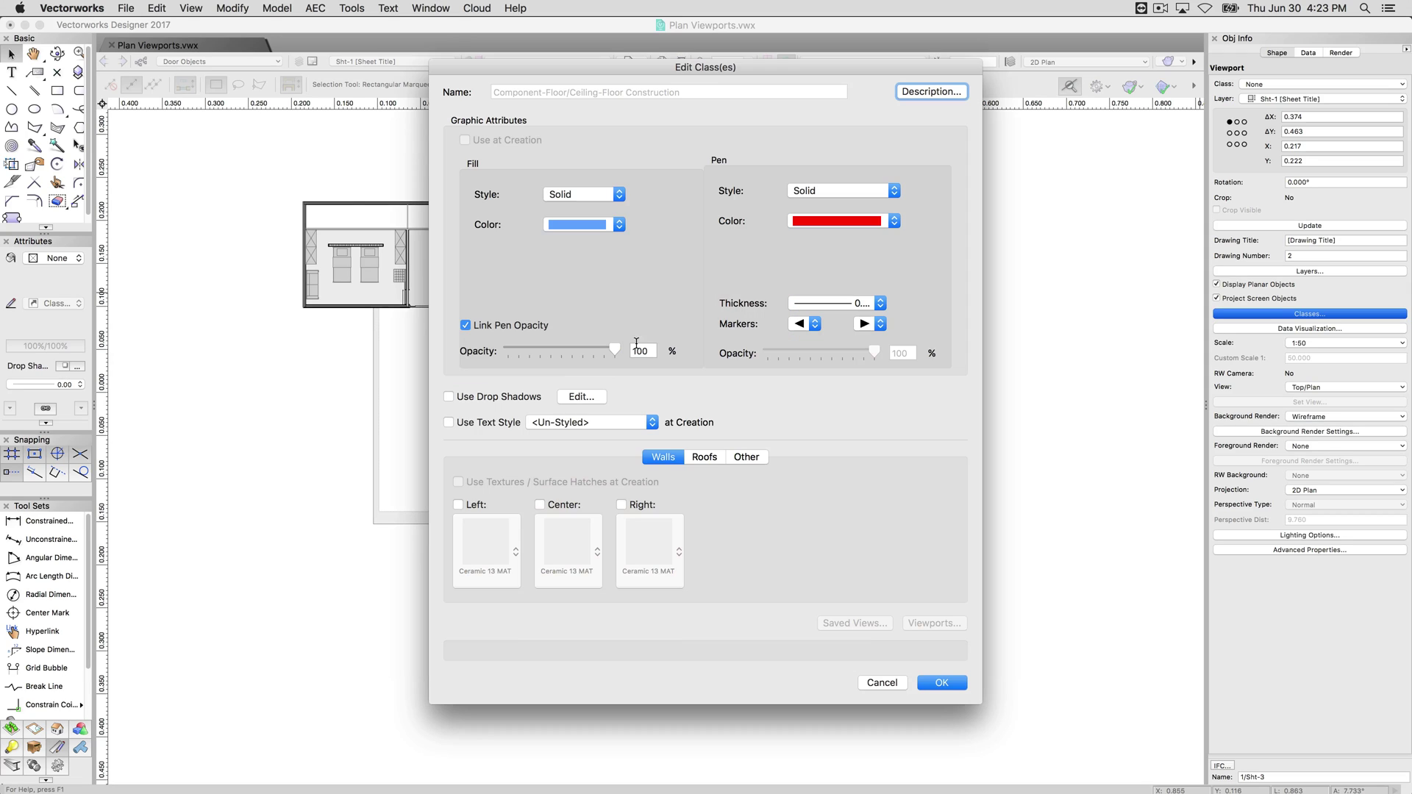
left_click(875, 681)
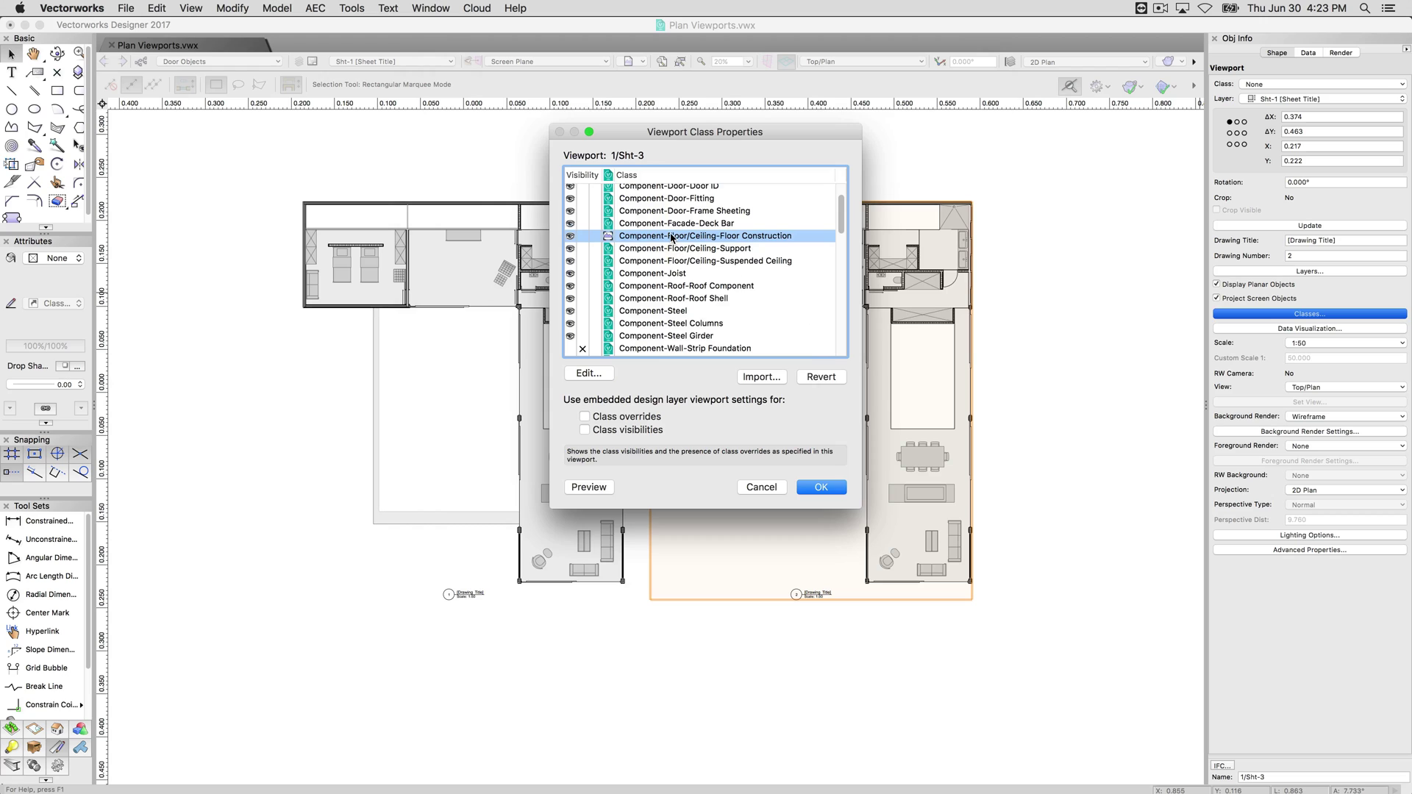
left_click(833, 487)
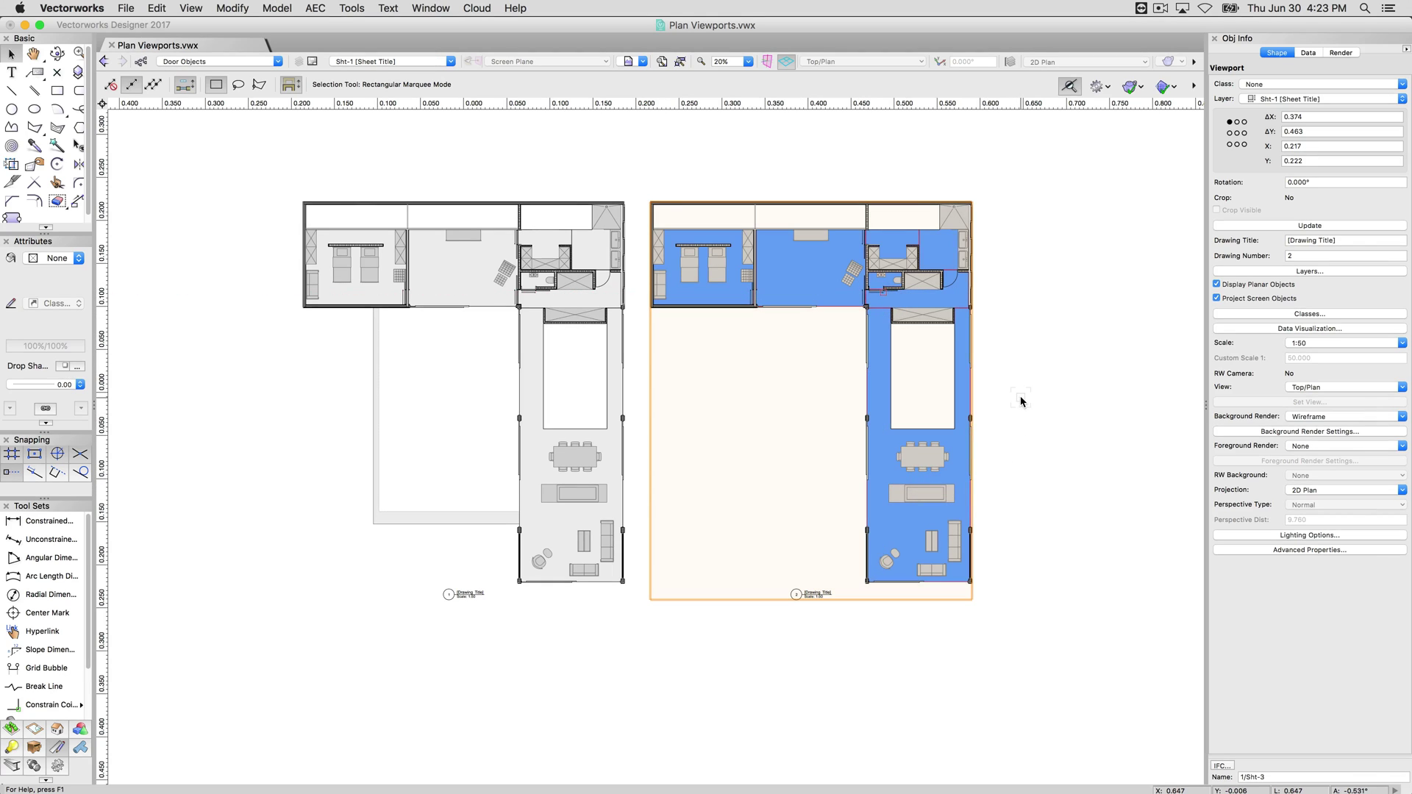
Switch to Ground Floor and back to Sht-1, then select the blue-floored right viewport.
left_click(620, 287)
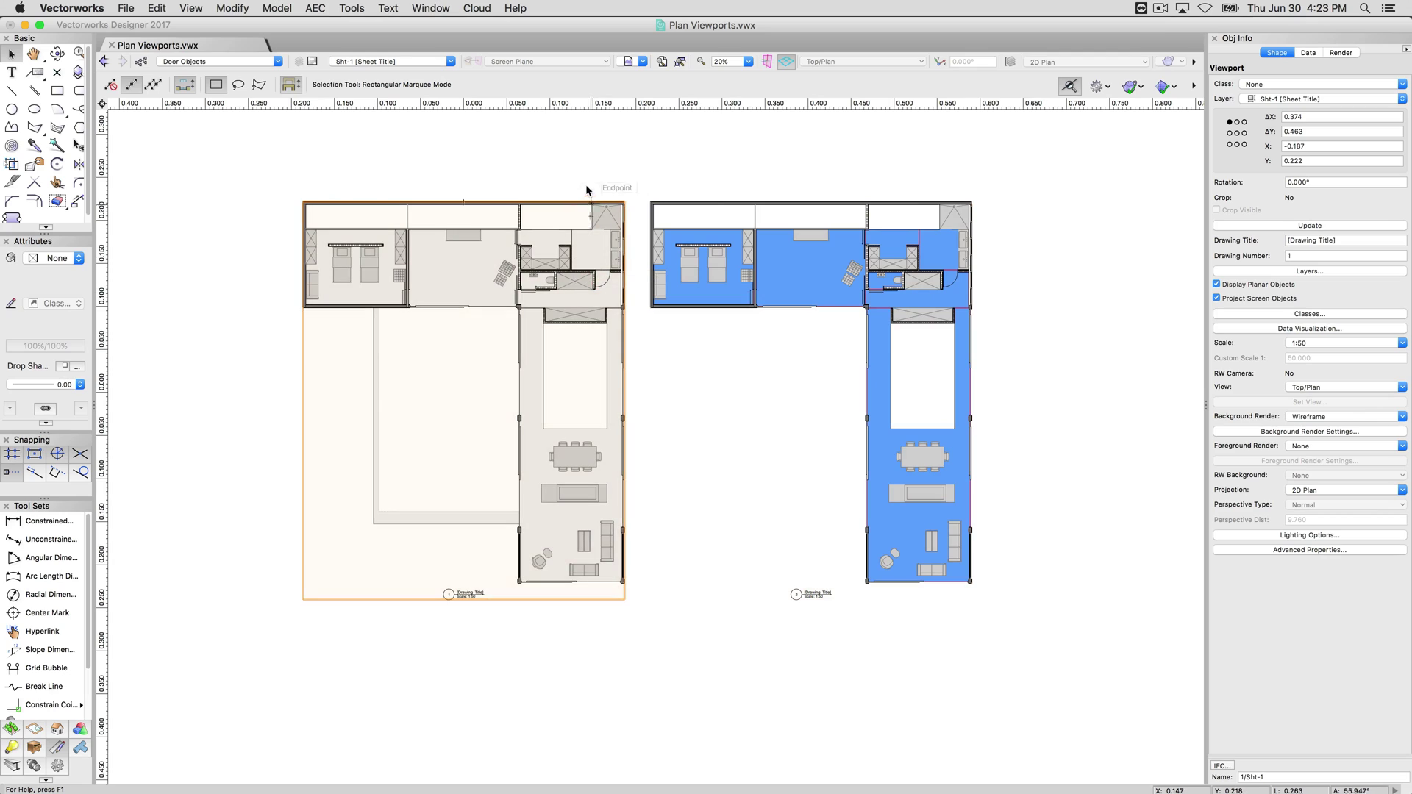
left_click(584, 187)
left_click(380, 61)
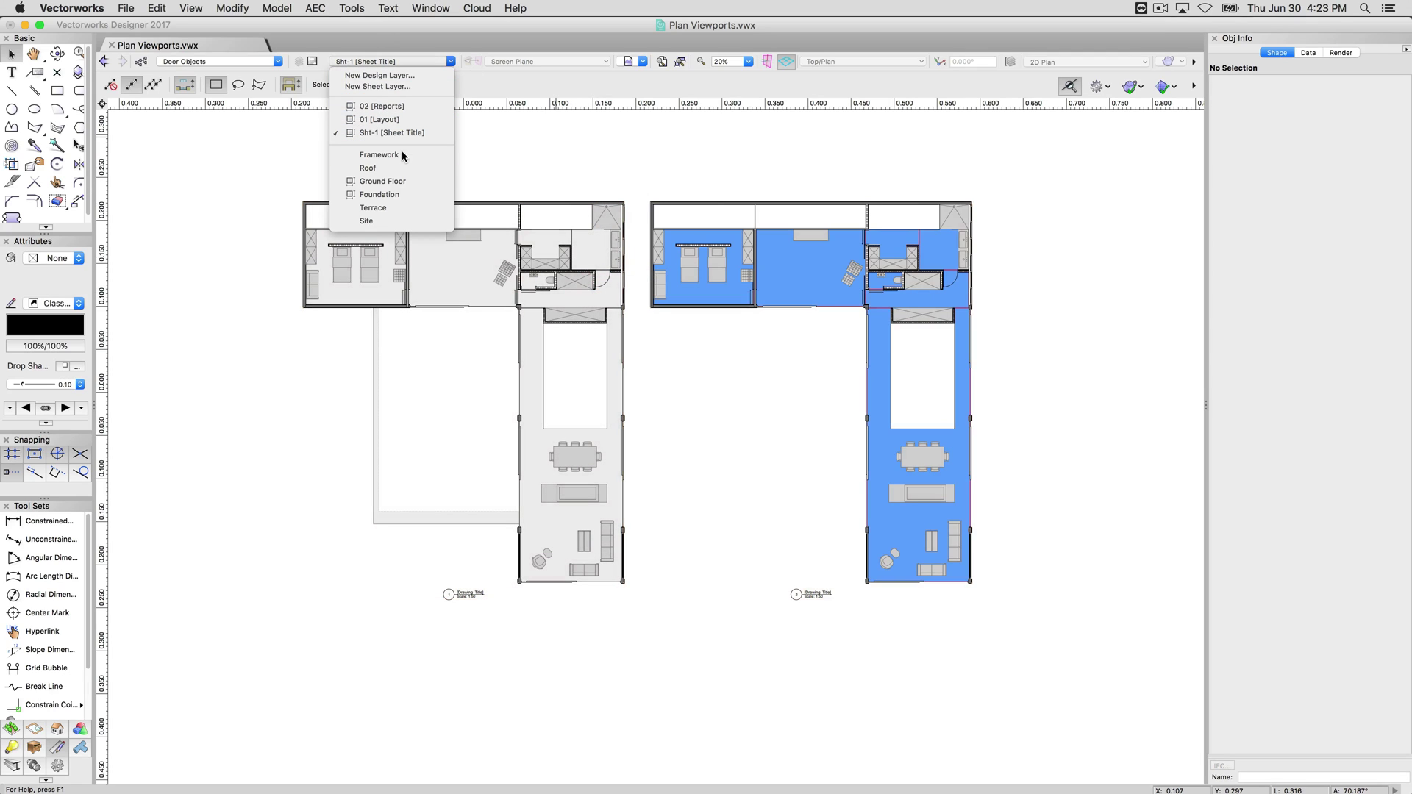
left_click(405, 182)
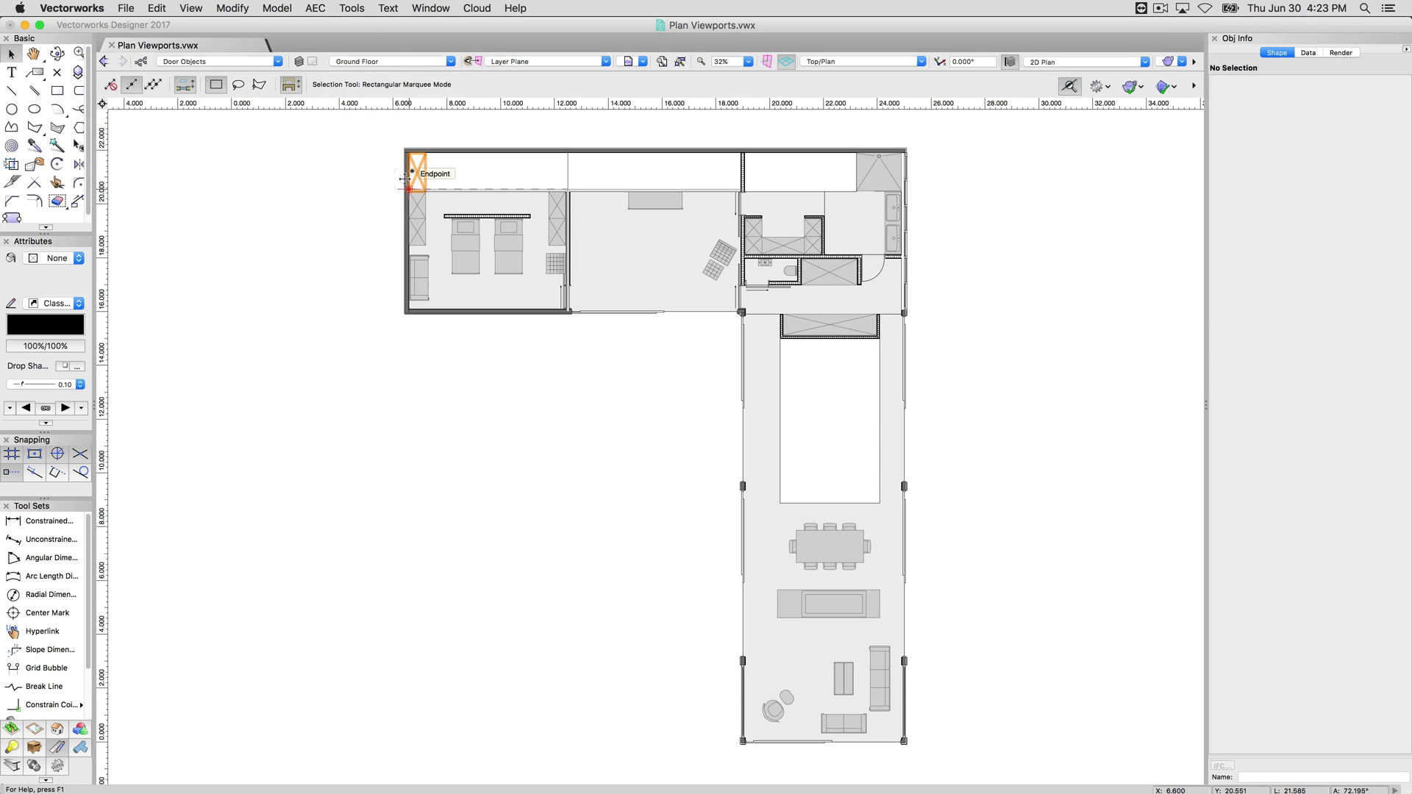
left_click(412, 64)
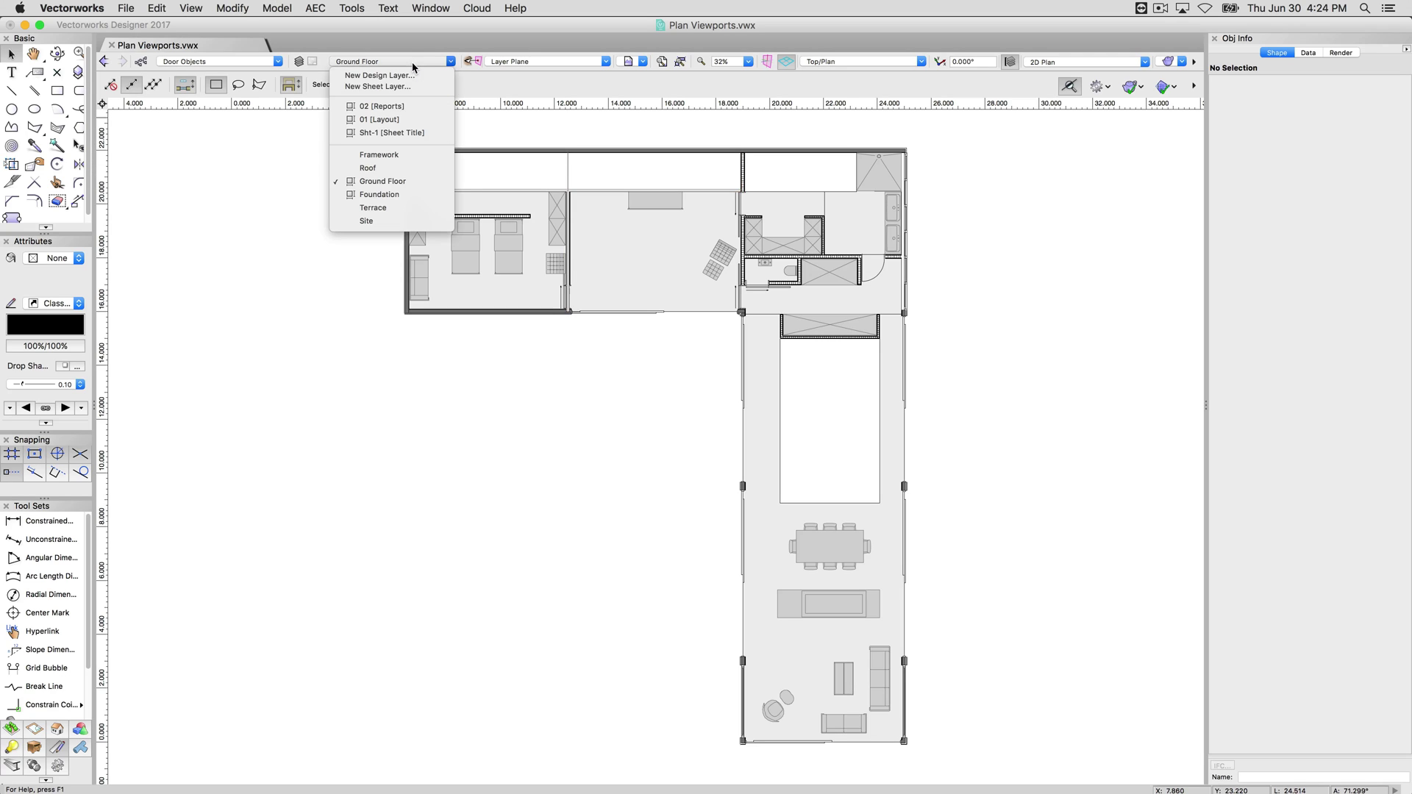
left_click(417, 133)
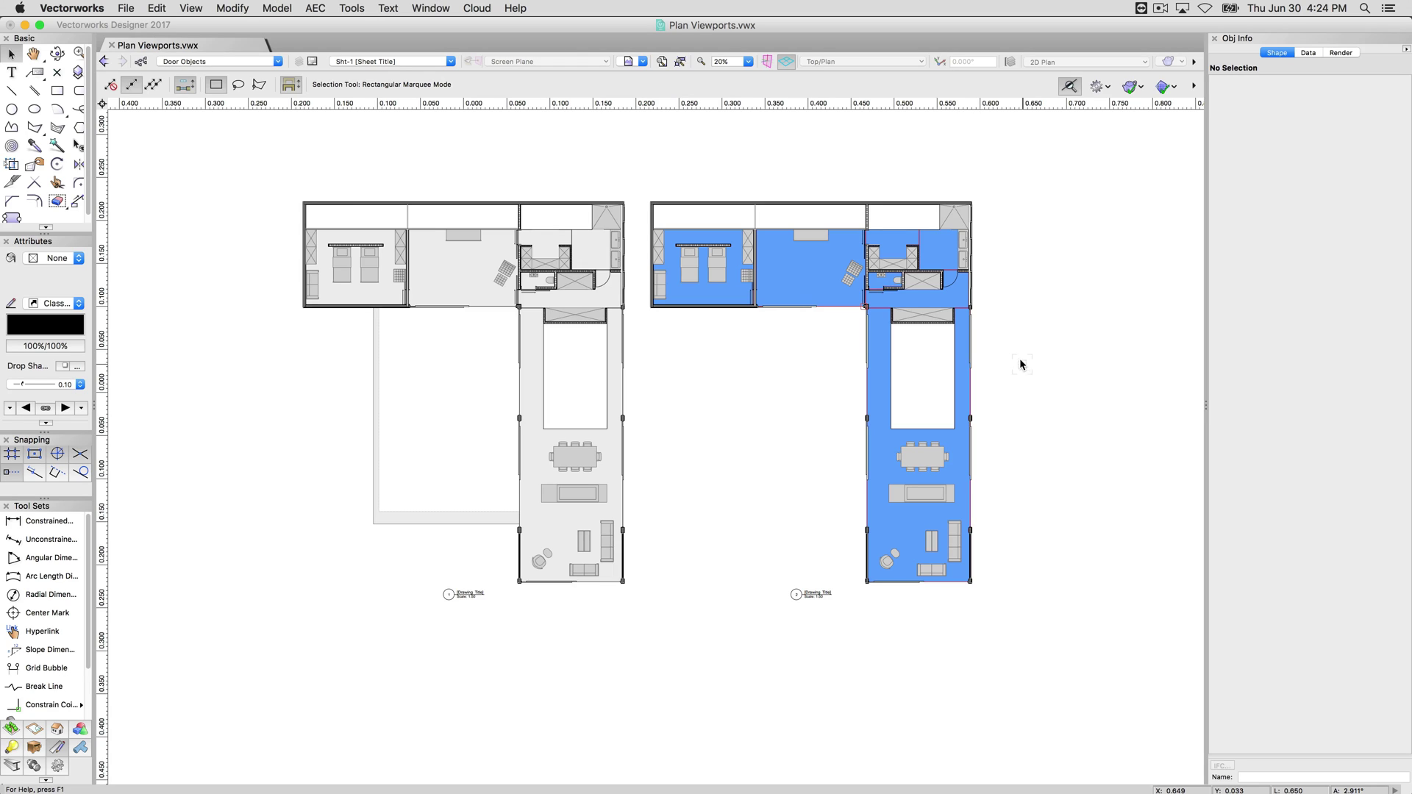
left_click(968, 307)
Delete both plan viewports from Sht-1 and switch back to the Ground Floor design layer.
key("Delete")
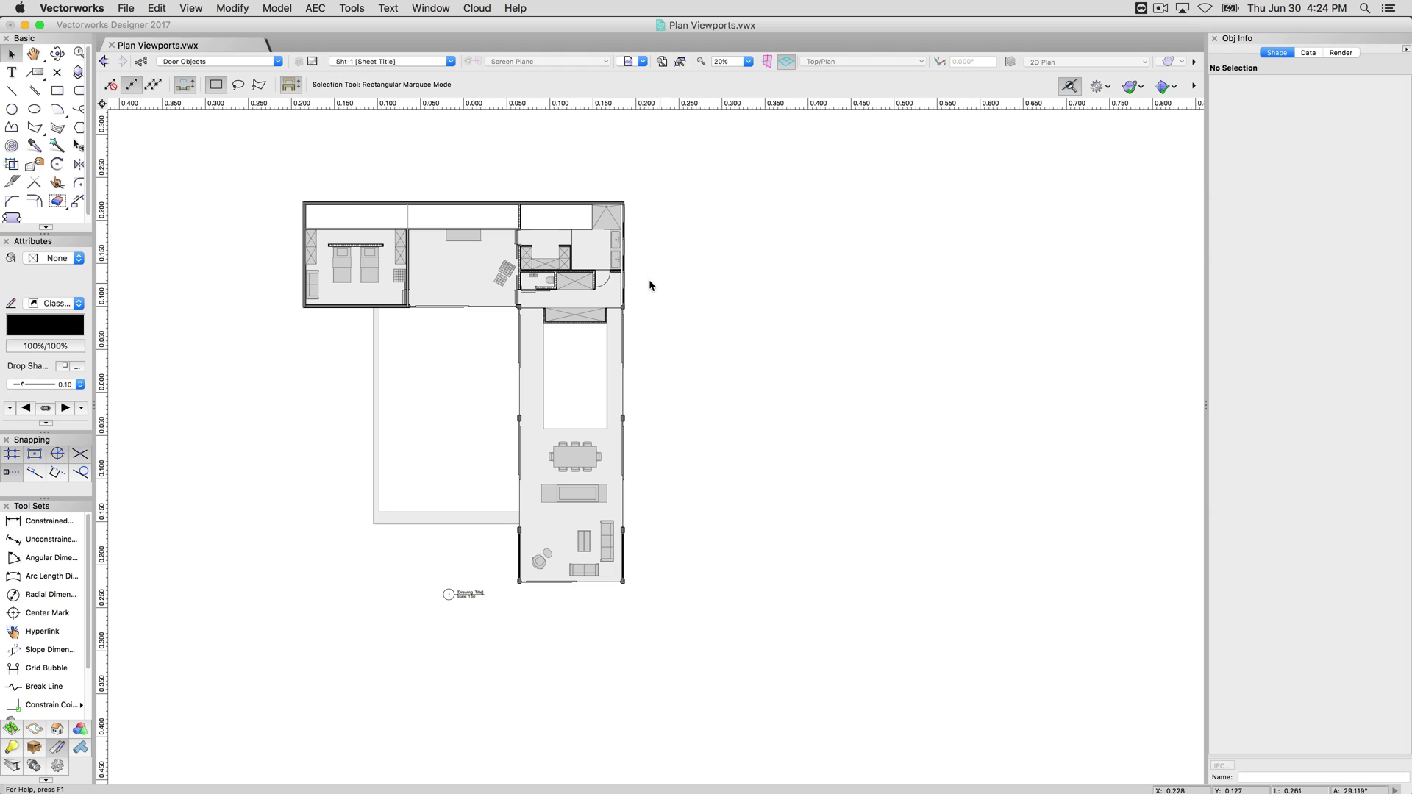
left_click(597, 277)
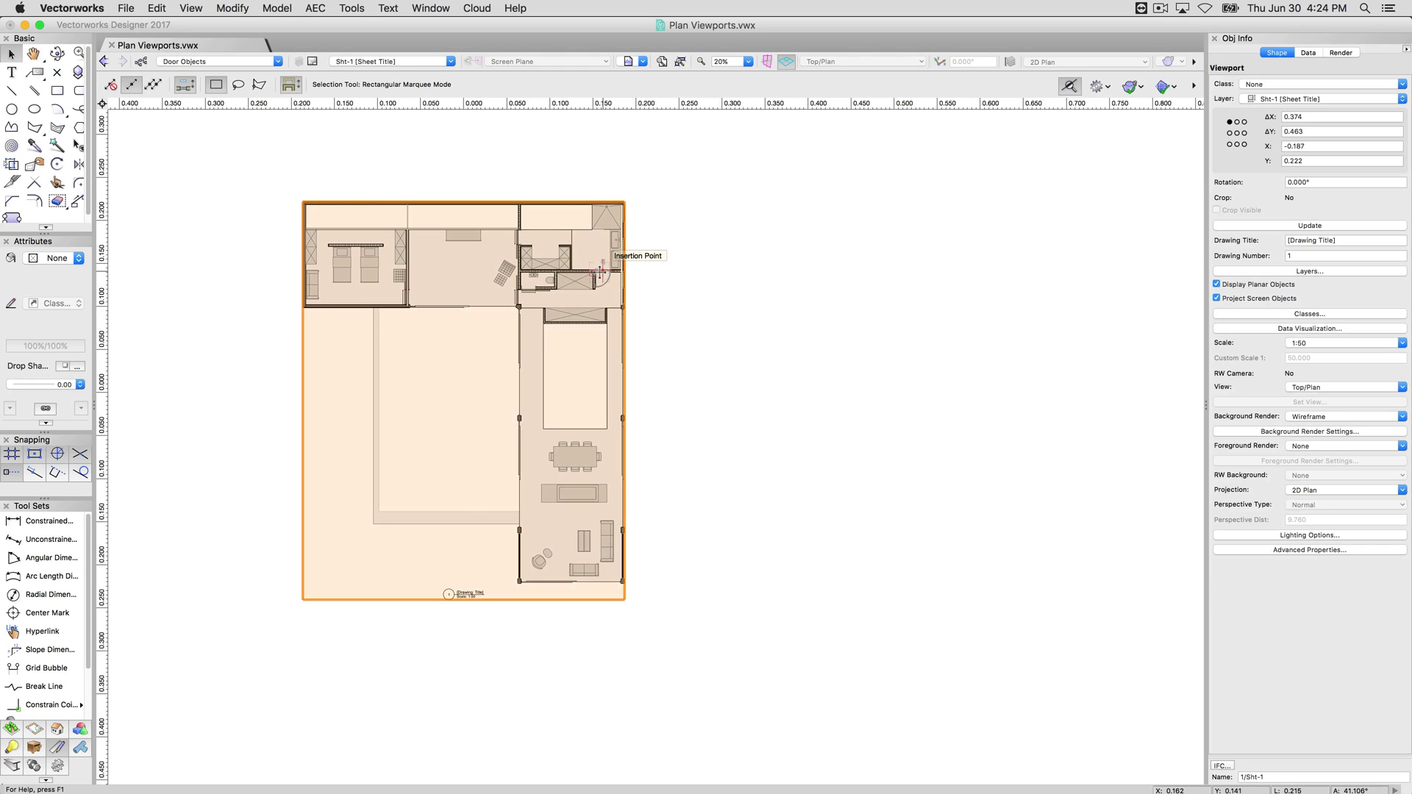
key("Delete")
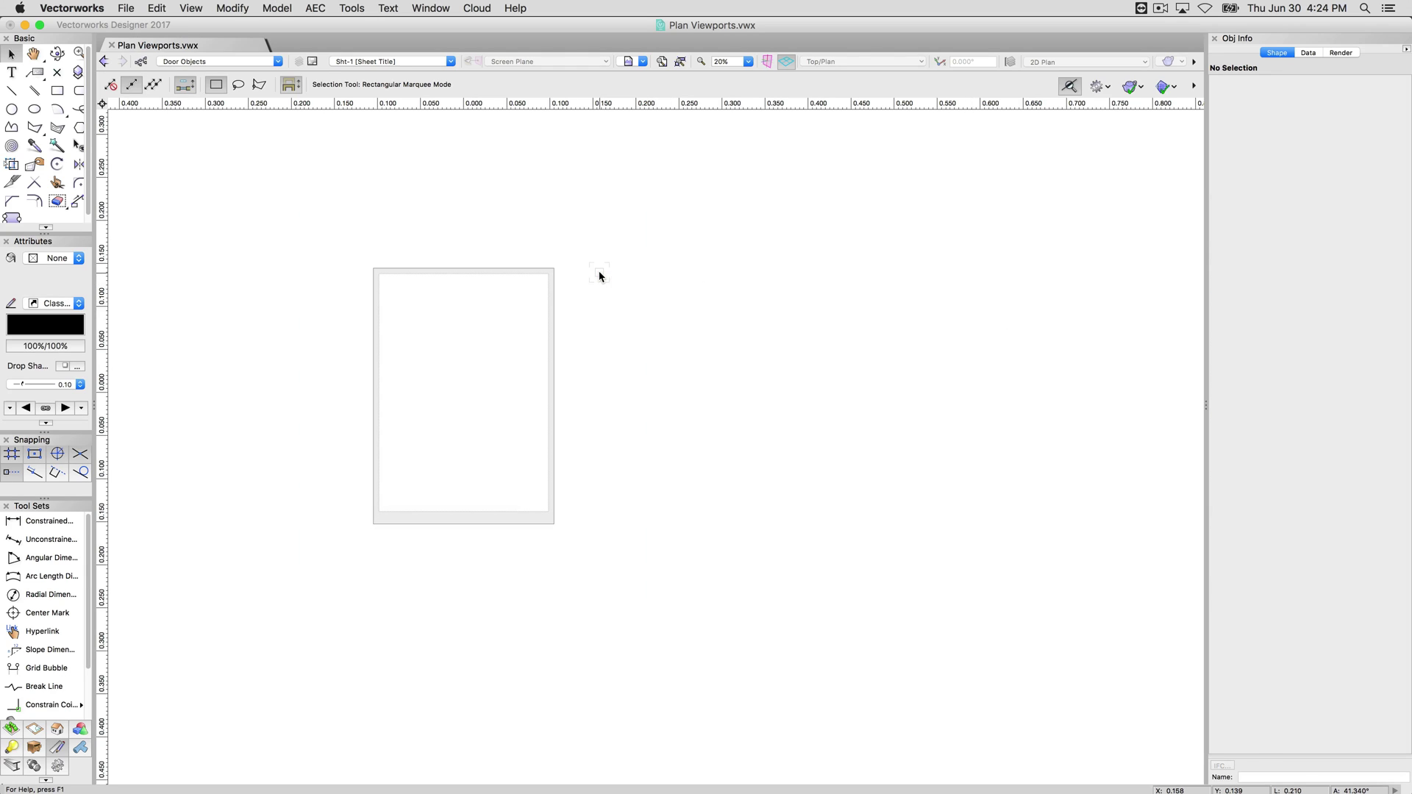
left_click(429, 58)
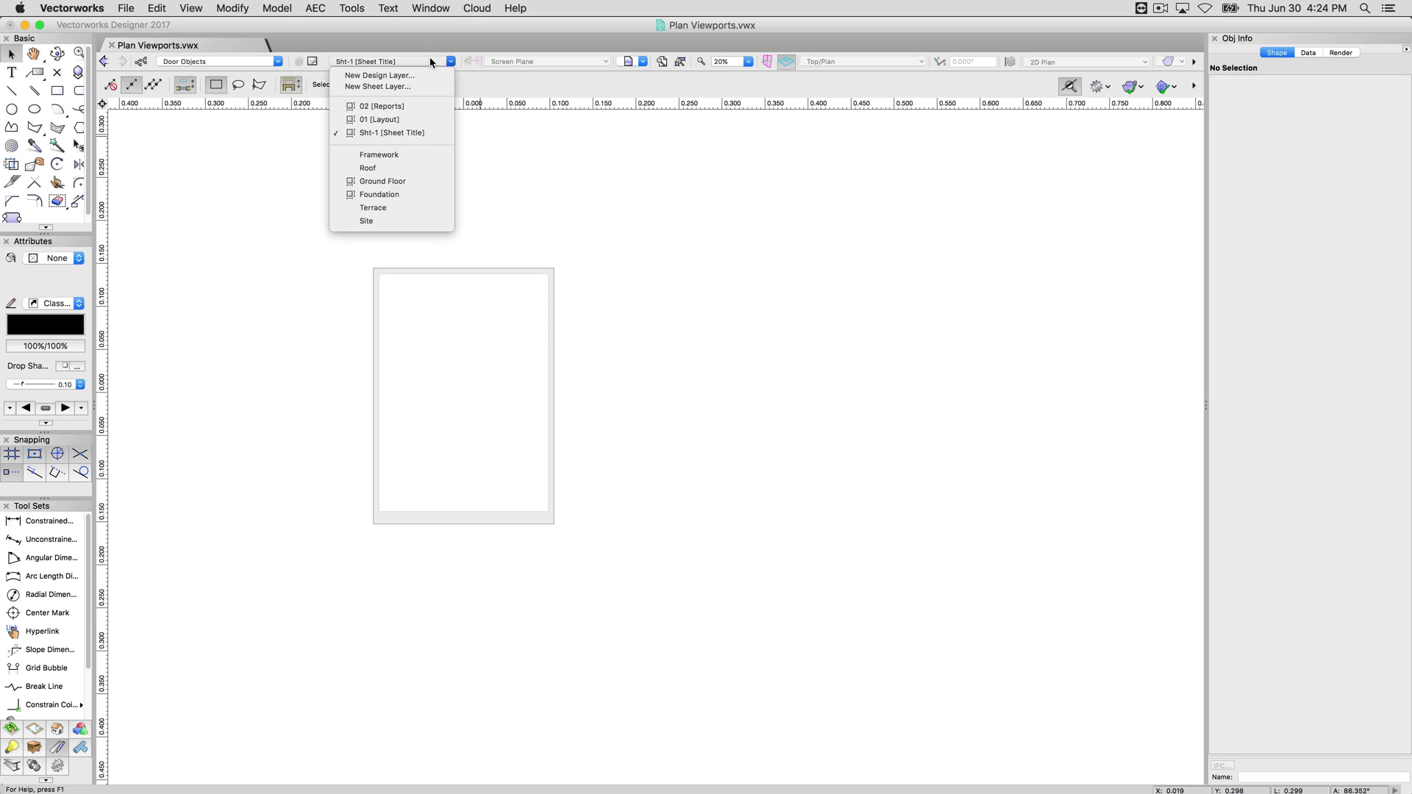
left_click(406, 181)
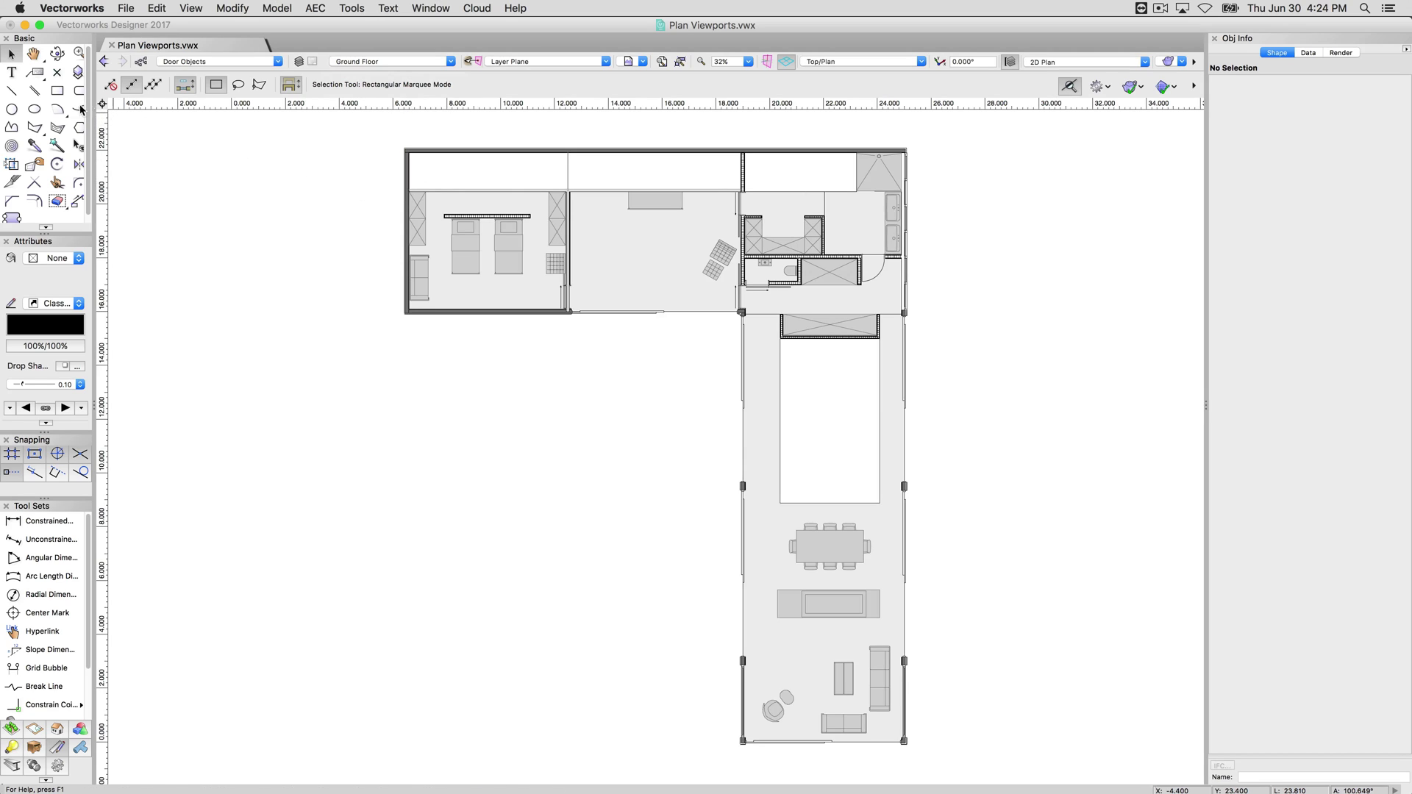
Draw a circle of radius 4.716 (area 69.874 m2) centred on the bedroom.
left_click(59, 92)
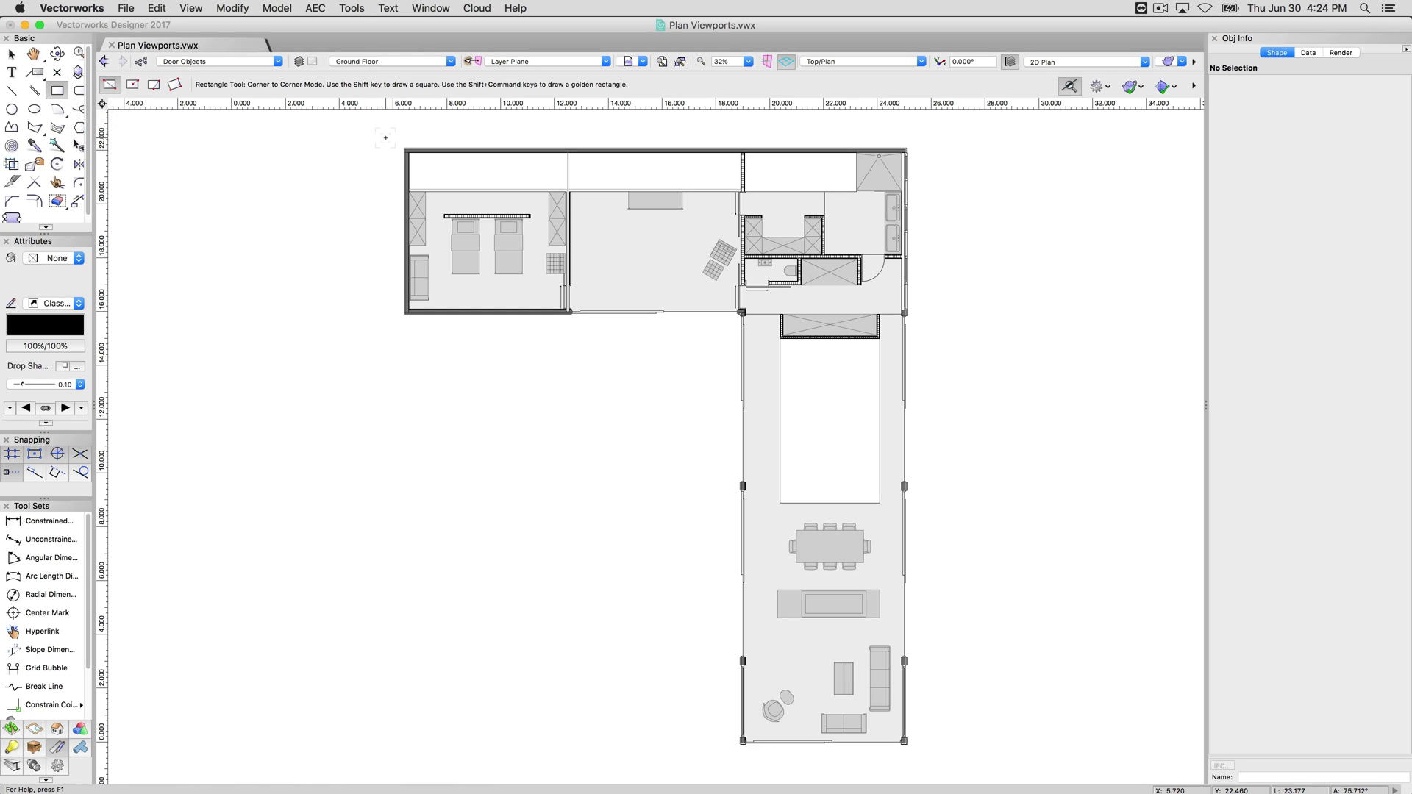
left_click(11, 109)
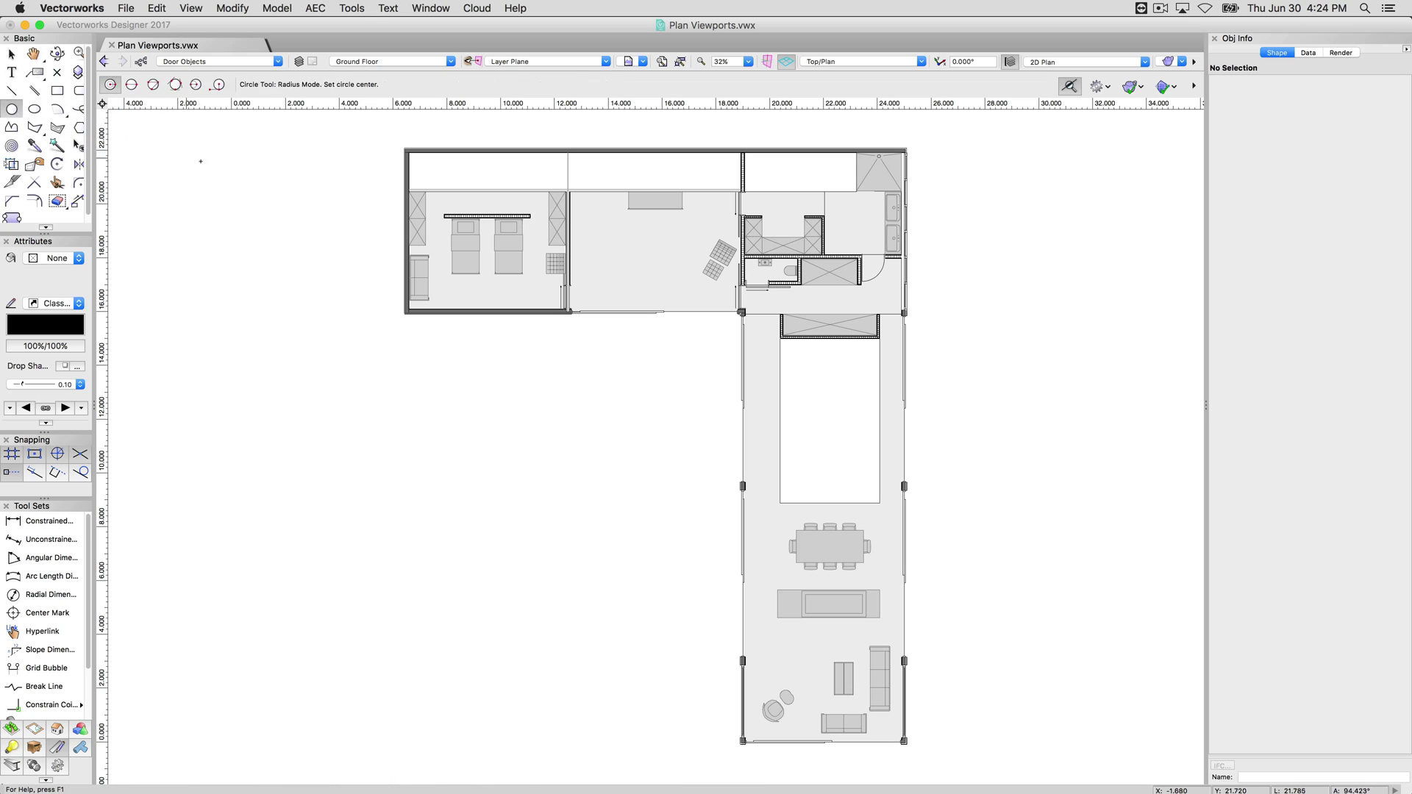
left_click(480, 235)
left_click(607, 235)
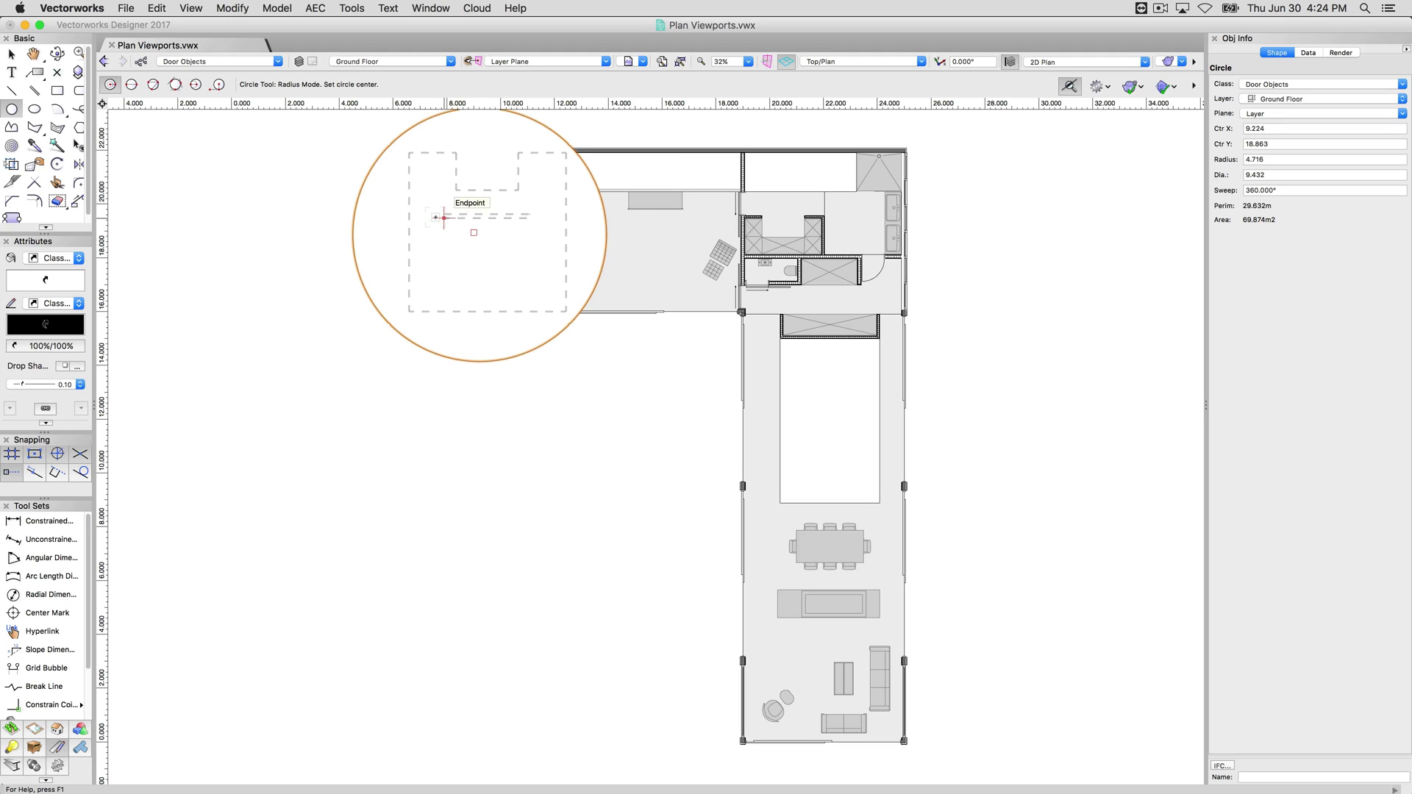
Create a 1:50 viewport on sheet Sht-1, using the bedroom circle as its crop.
left_click(191, 8)
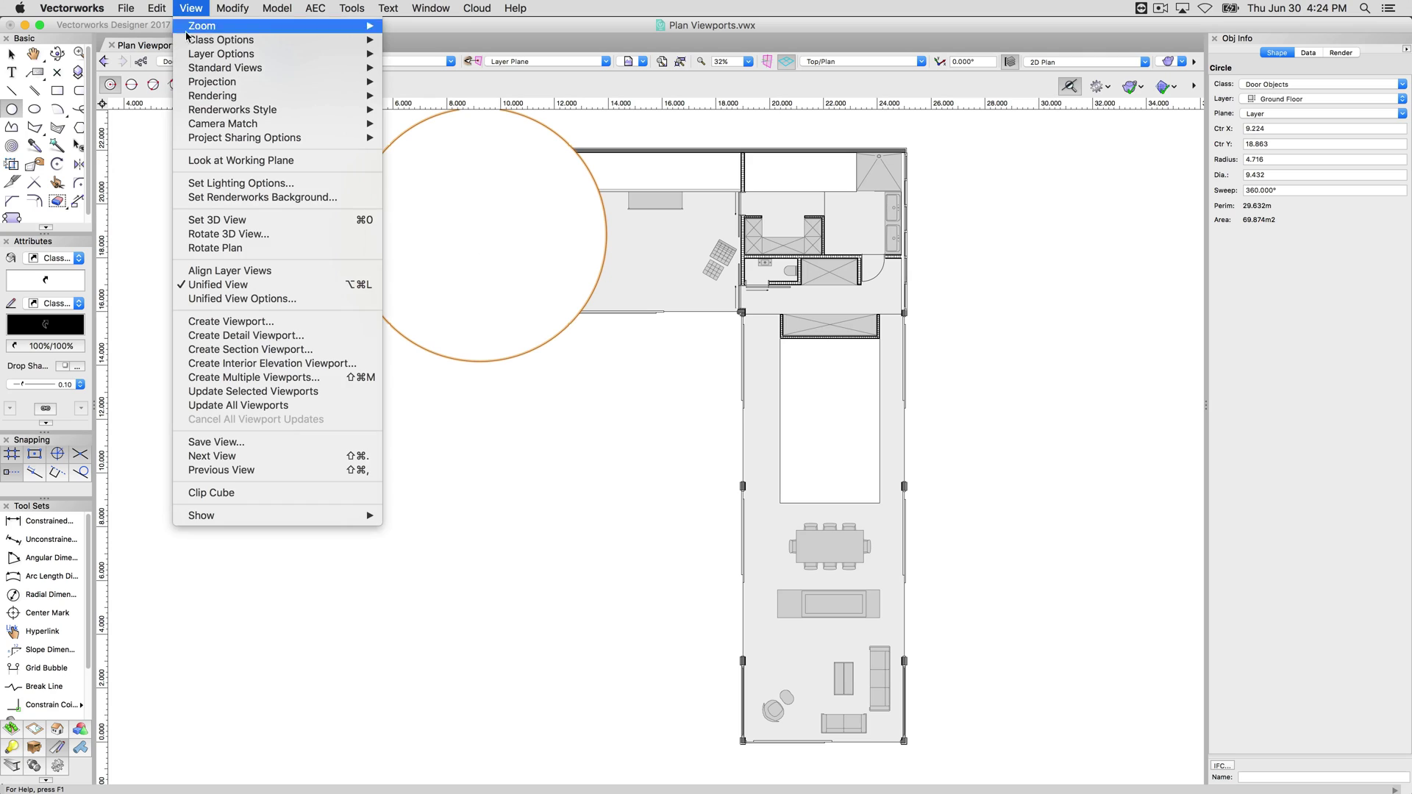
left_click(267, 322)
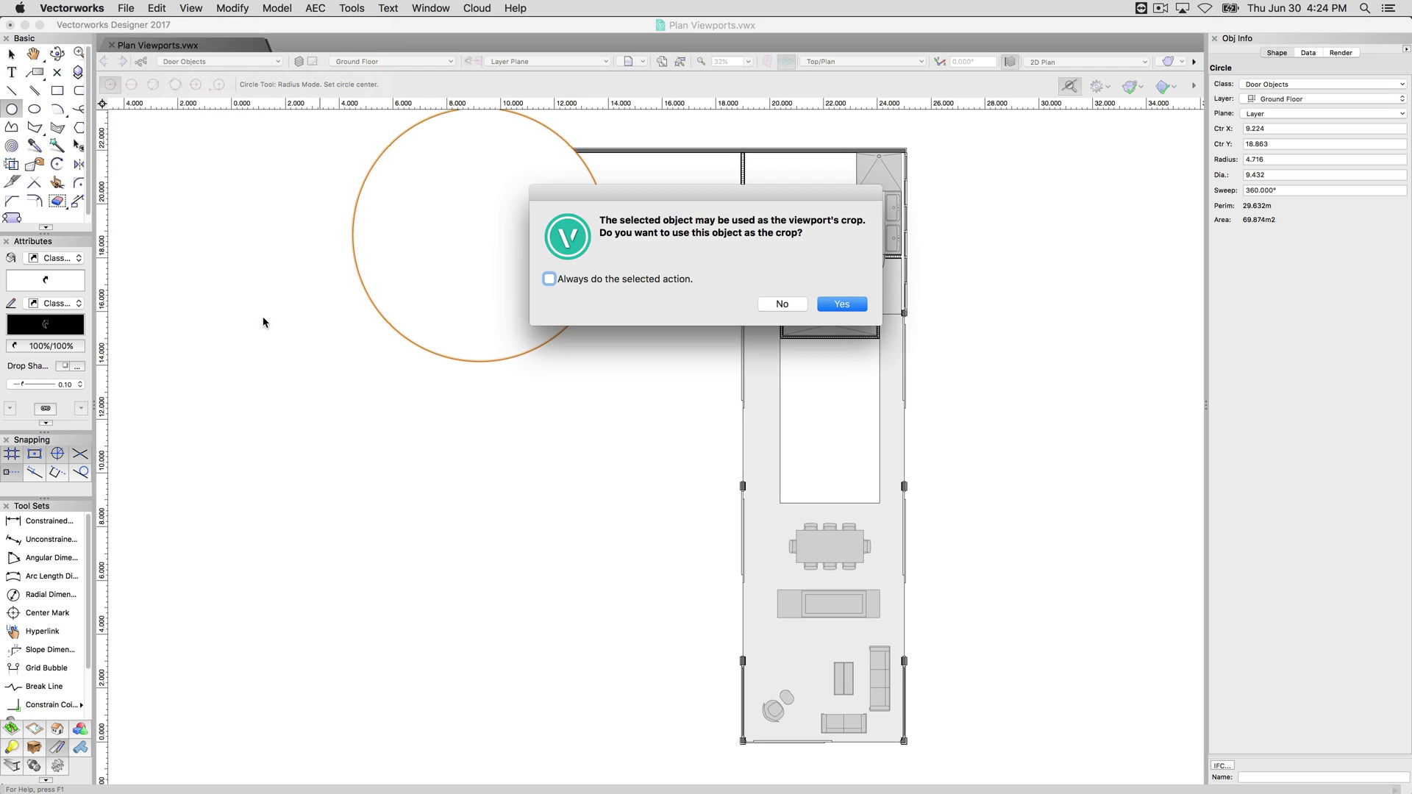
left_click(833, 306)
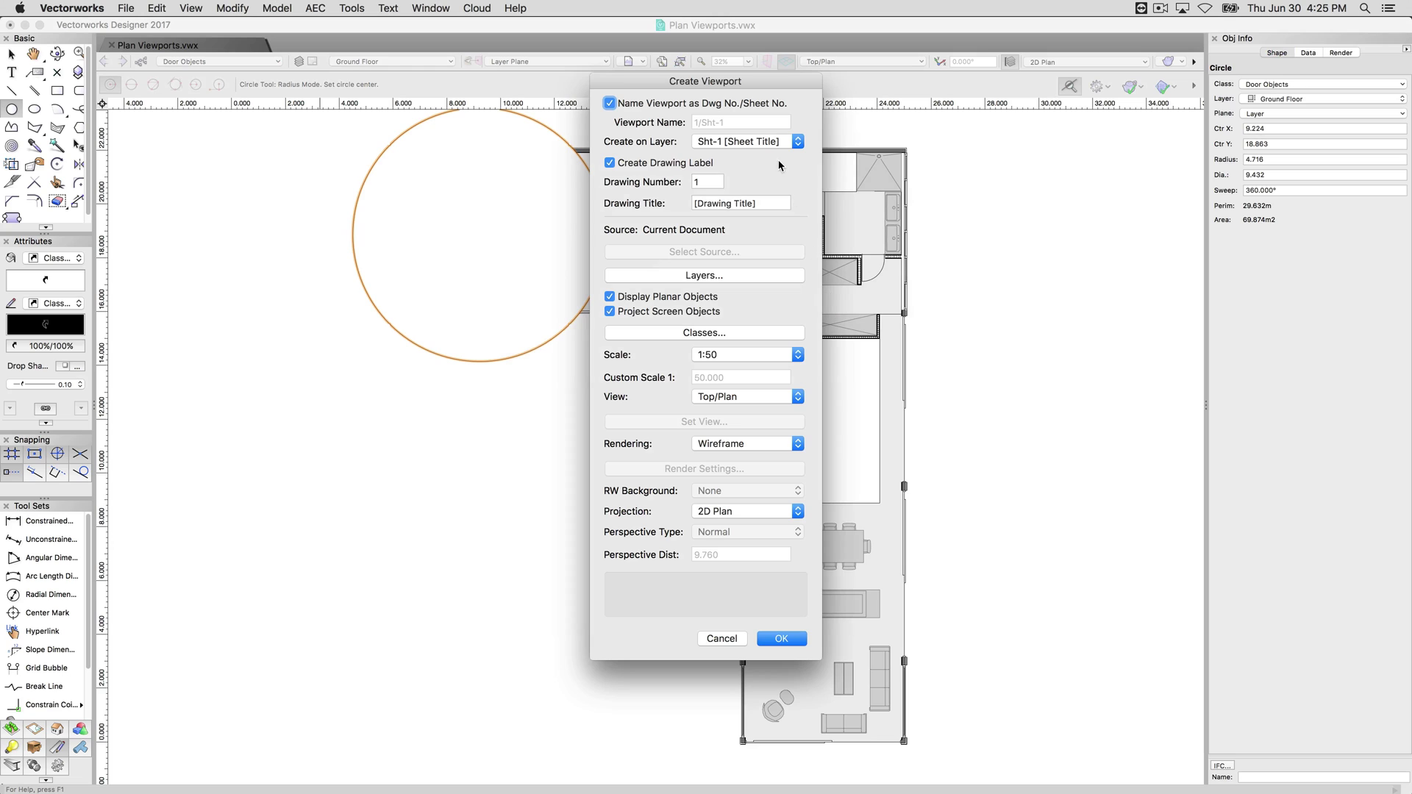
left_click(795, 635)
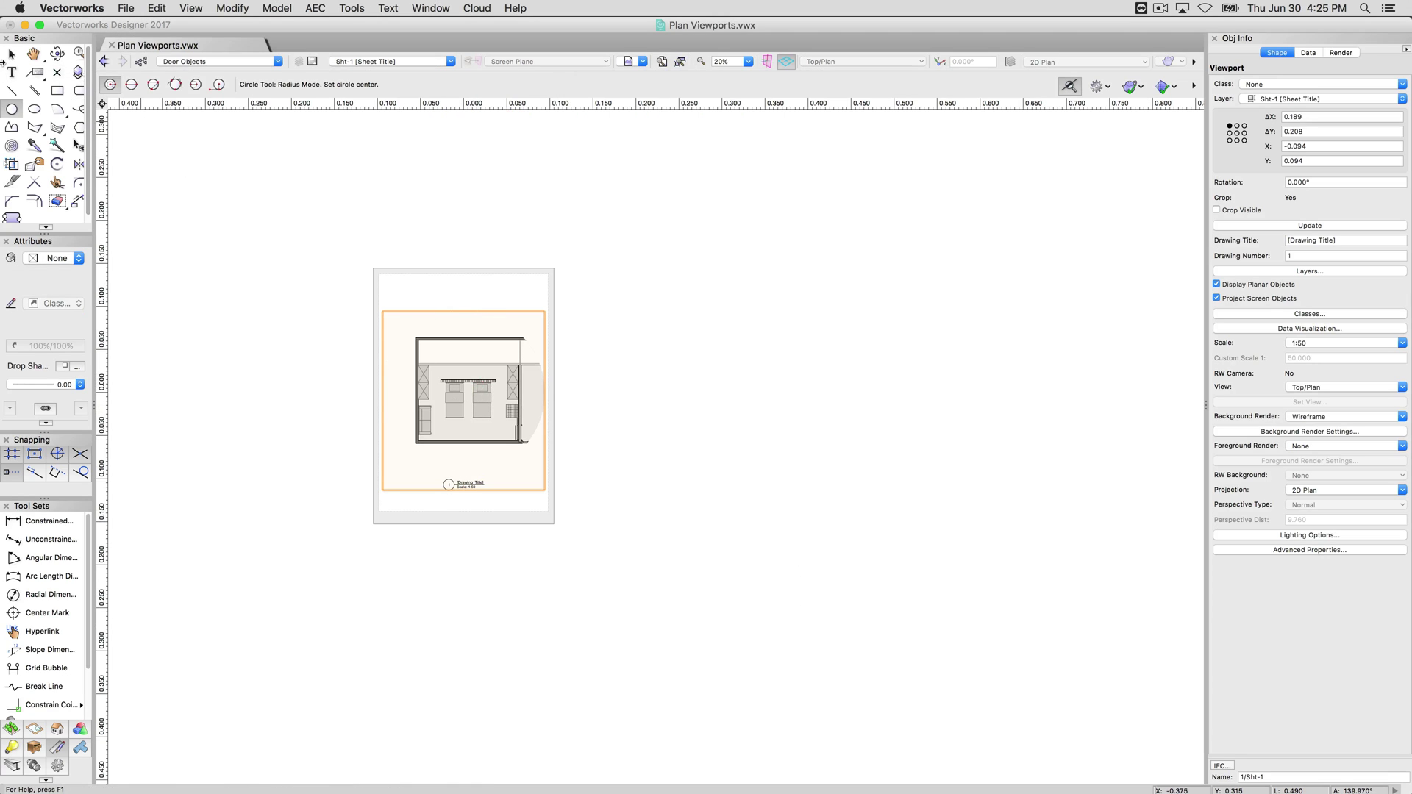
Turn on Crop Visible for the viewport so its crop outline shows.
left_click(11, 53)
scroll(470, 456, "up", 1)
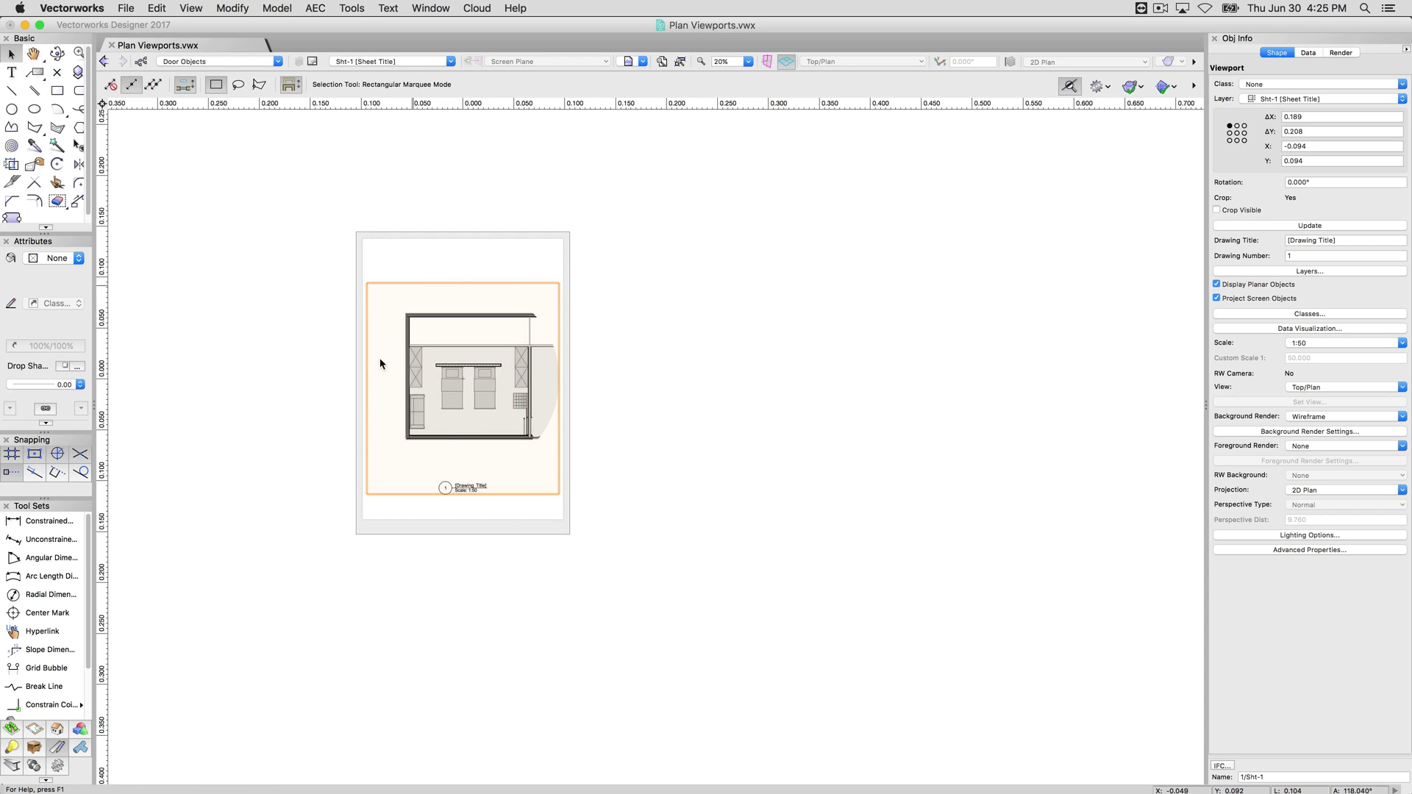
left_click(1225, 211)
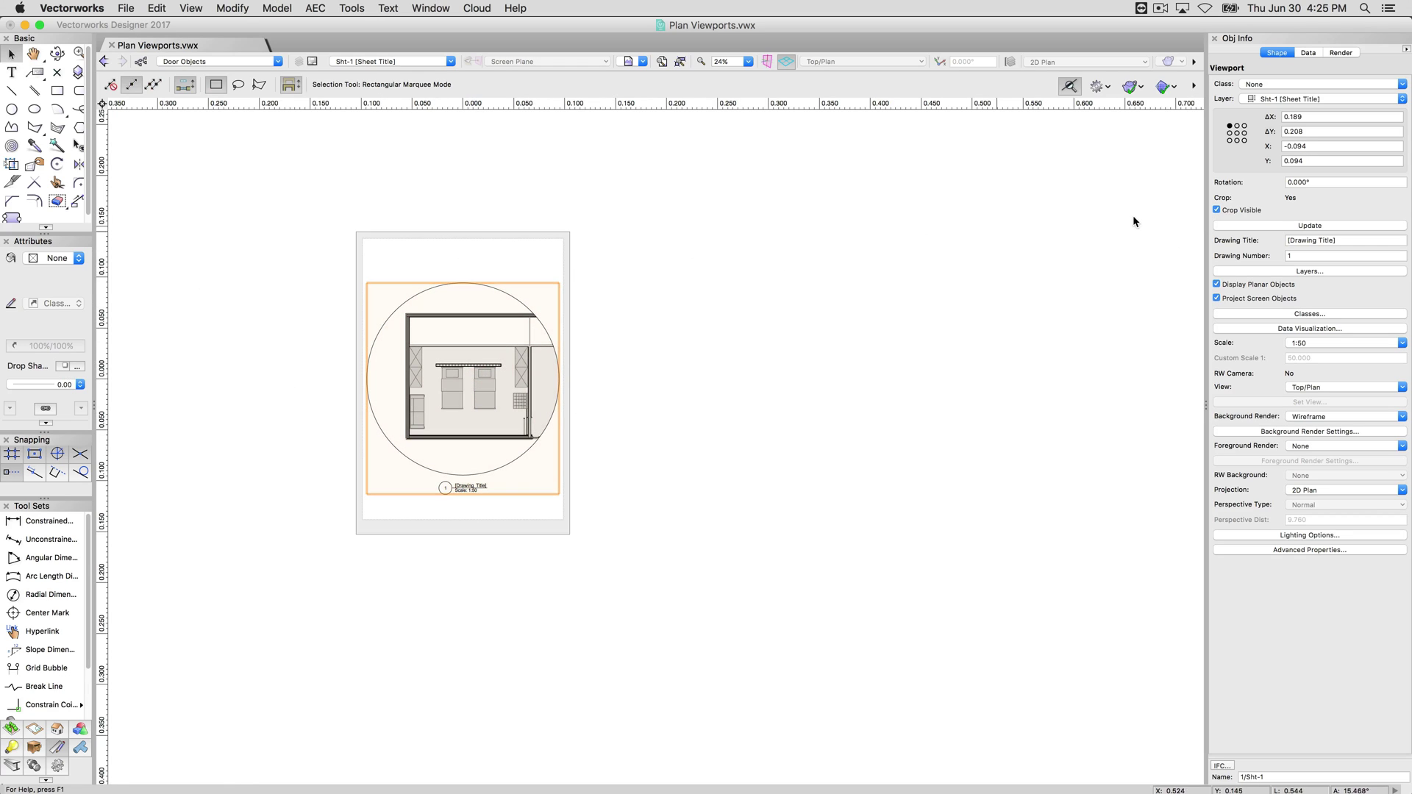
Edit the viewport crop, enlarging the circle to radius 9.079 and shifting it right.
right_click(469, 372)
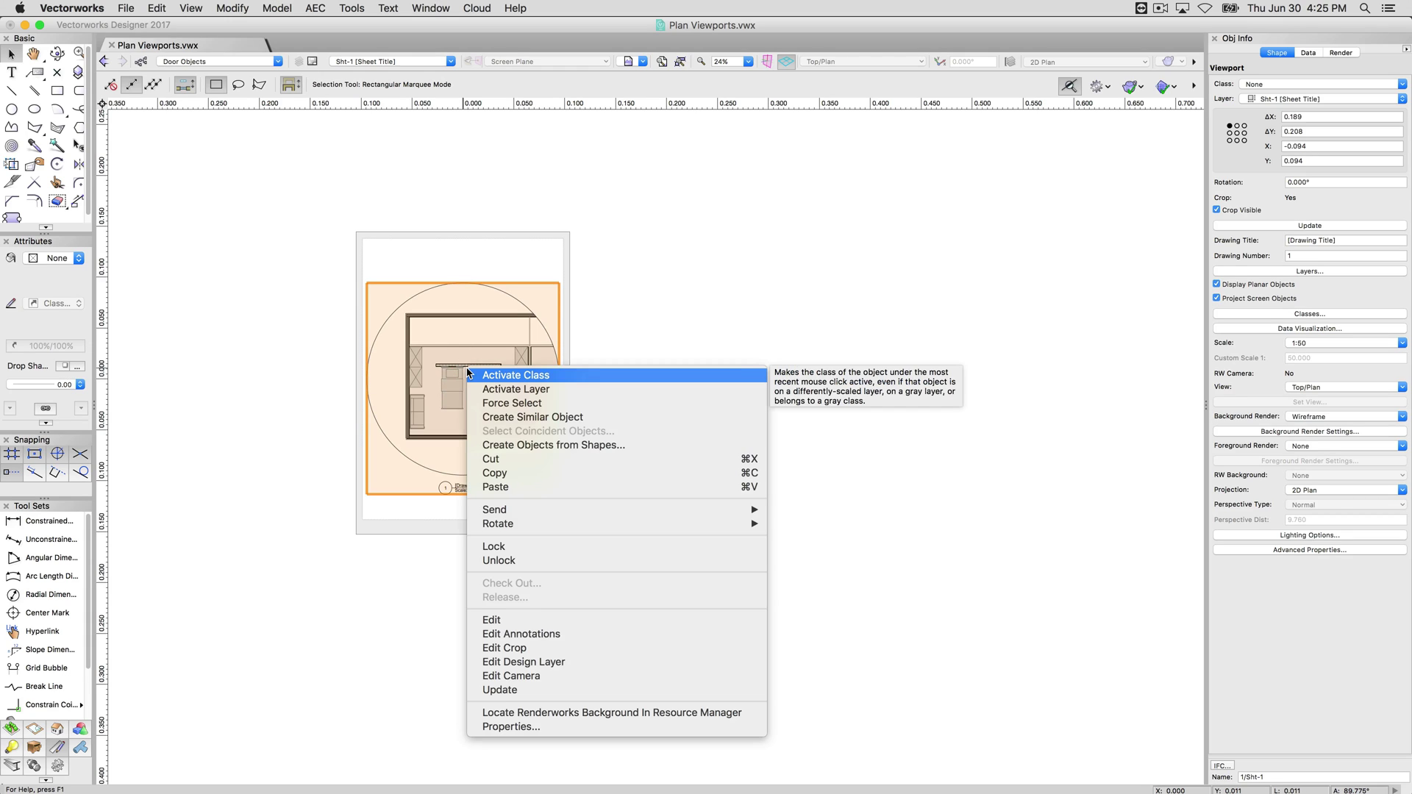
left_click(545, 654)
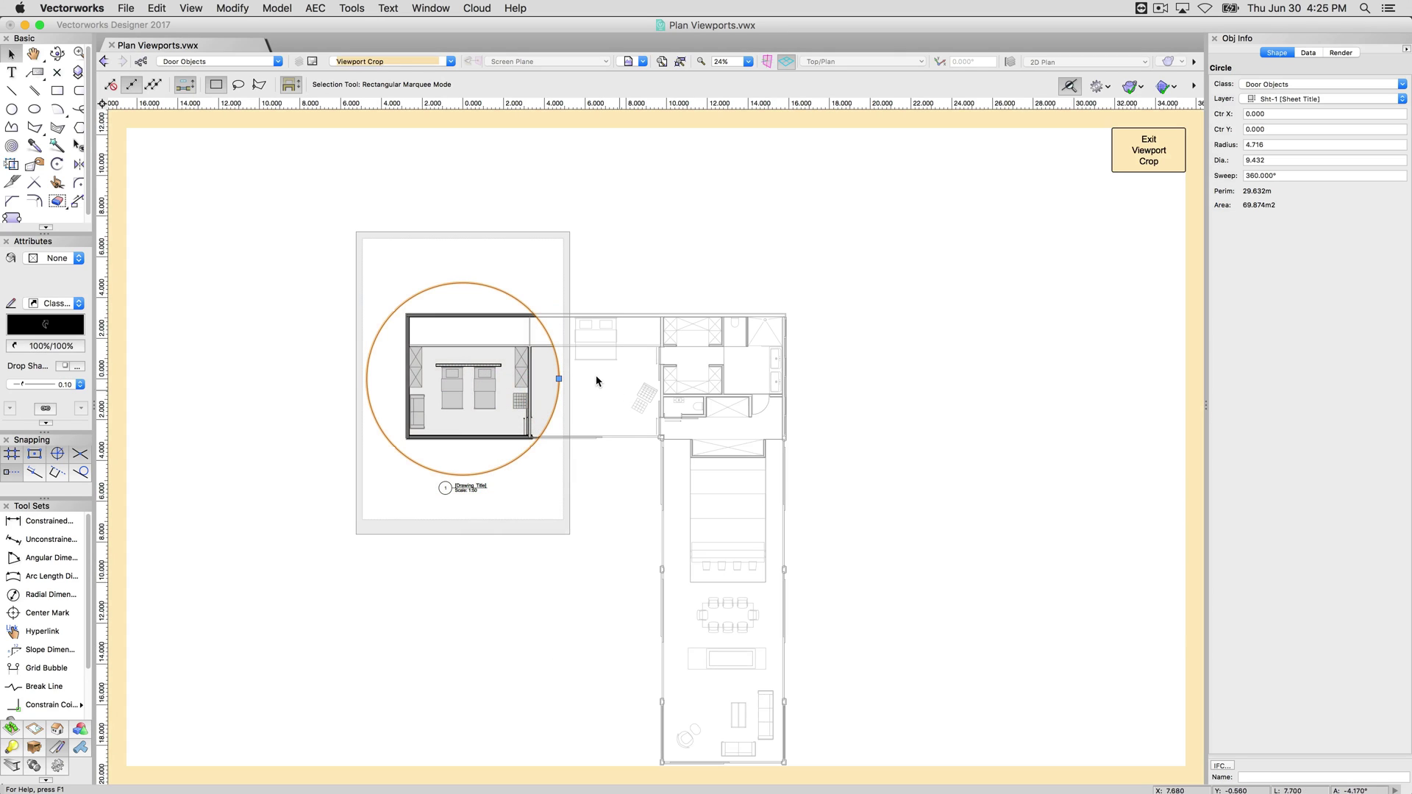
left_click_drag(559, 379, 641, 391)
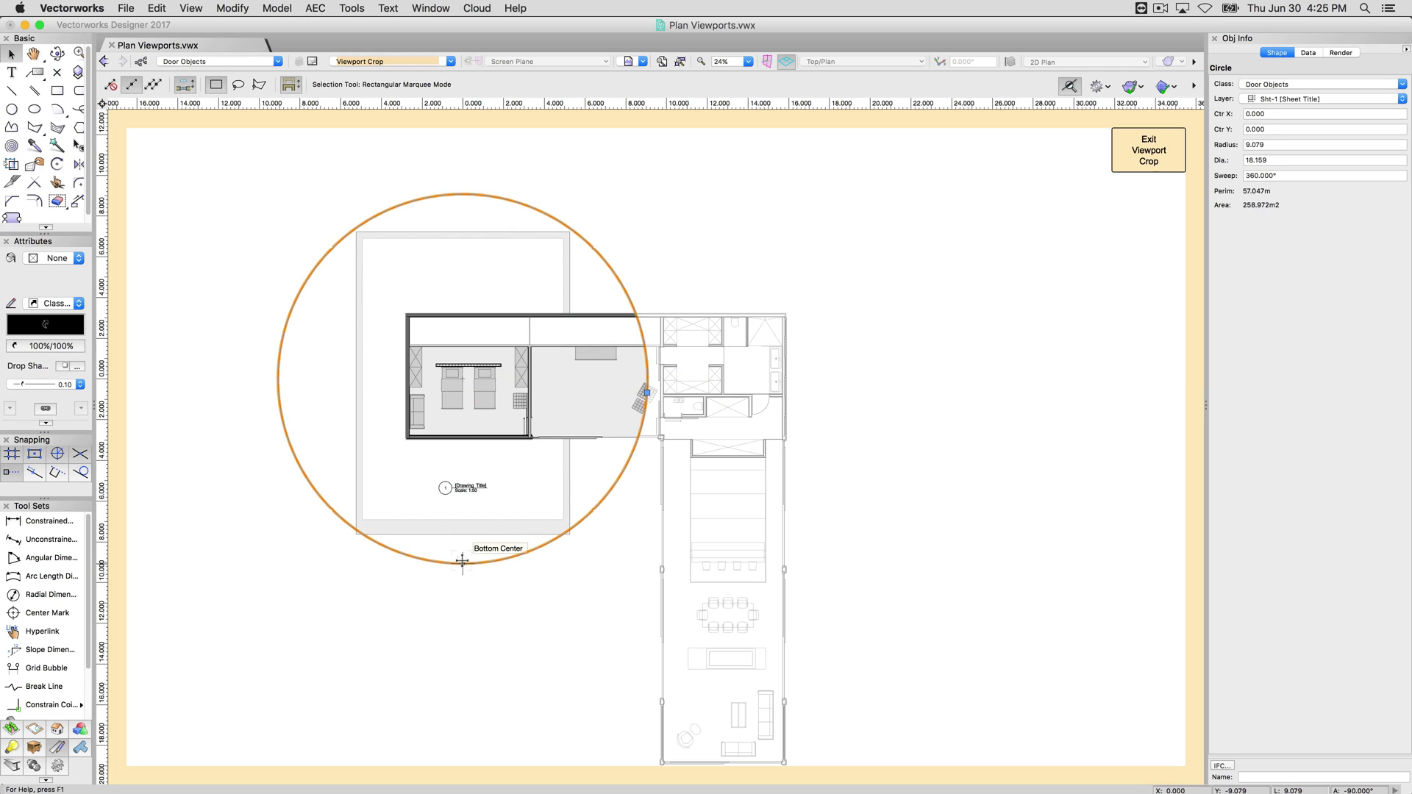
left_click_drag(463, 564, 555, 564)
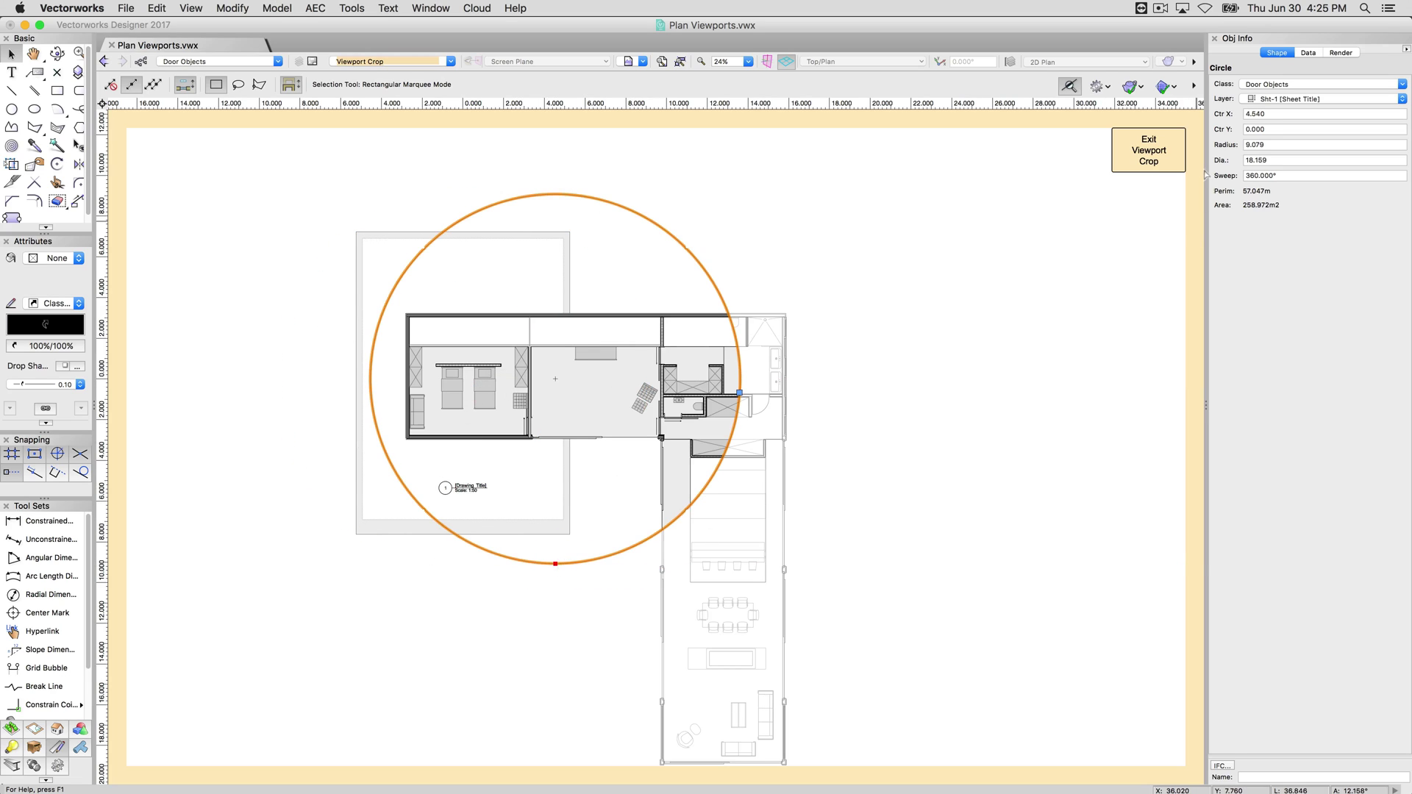
left_click(1143, 149)
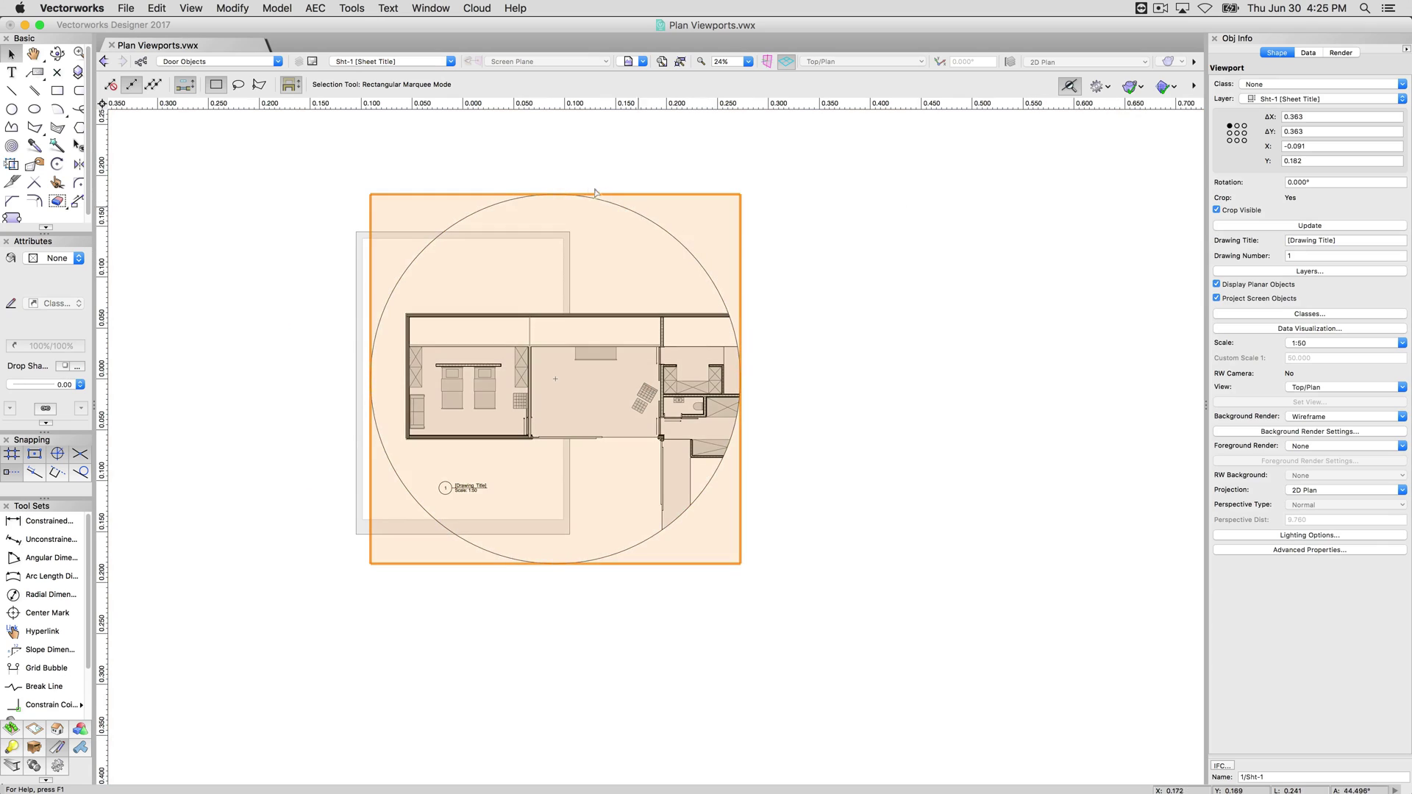
Edit the viewport crop again and delete the old crop circle.
right_click(740, 396)
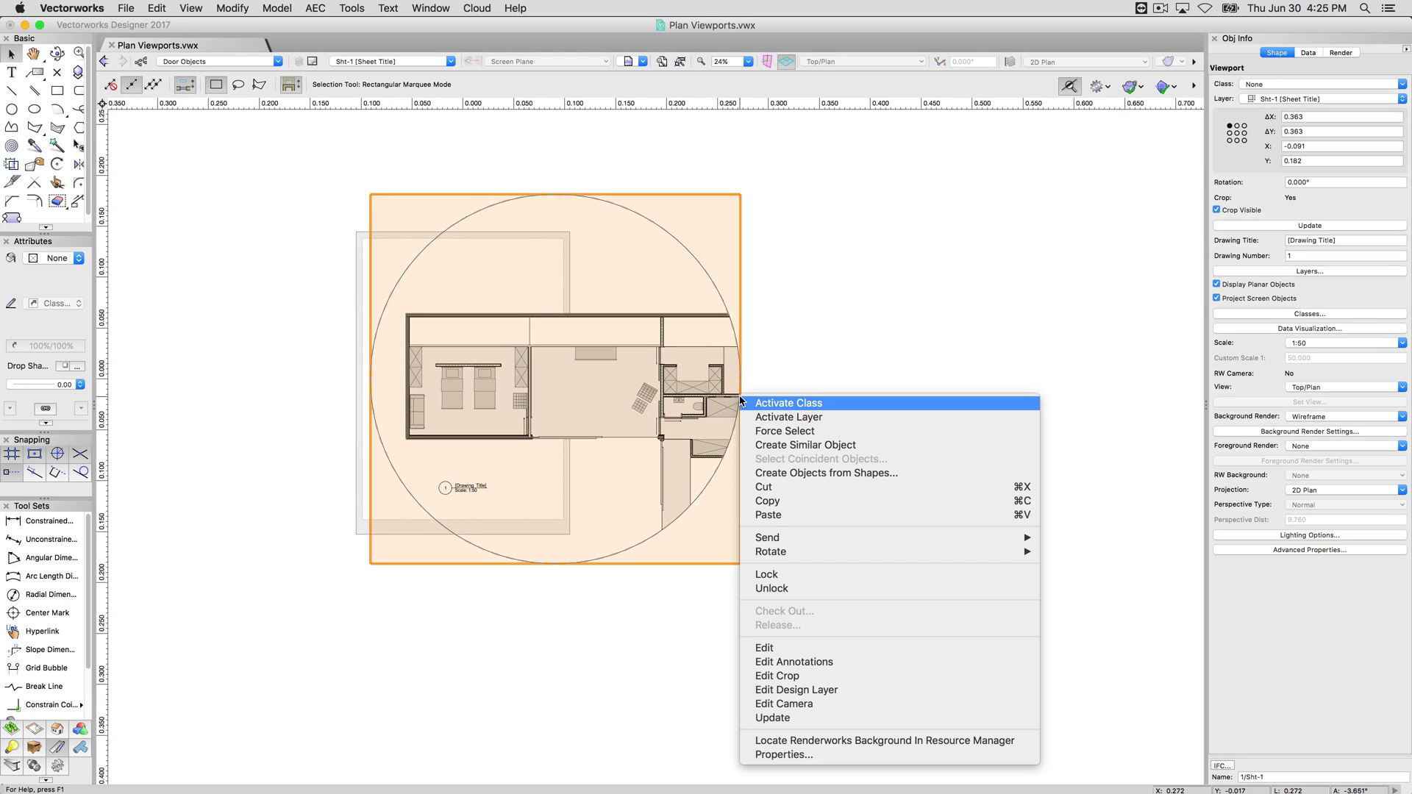
left_click(813, 677)
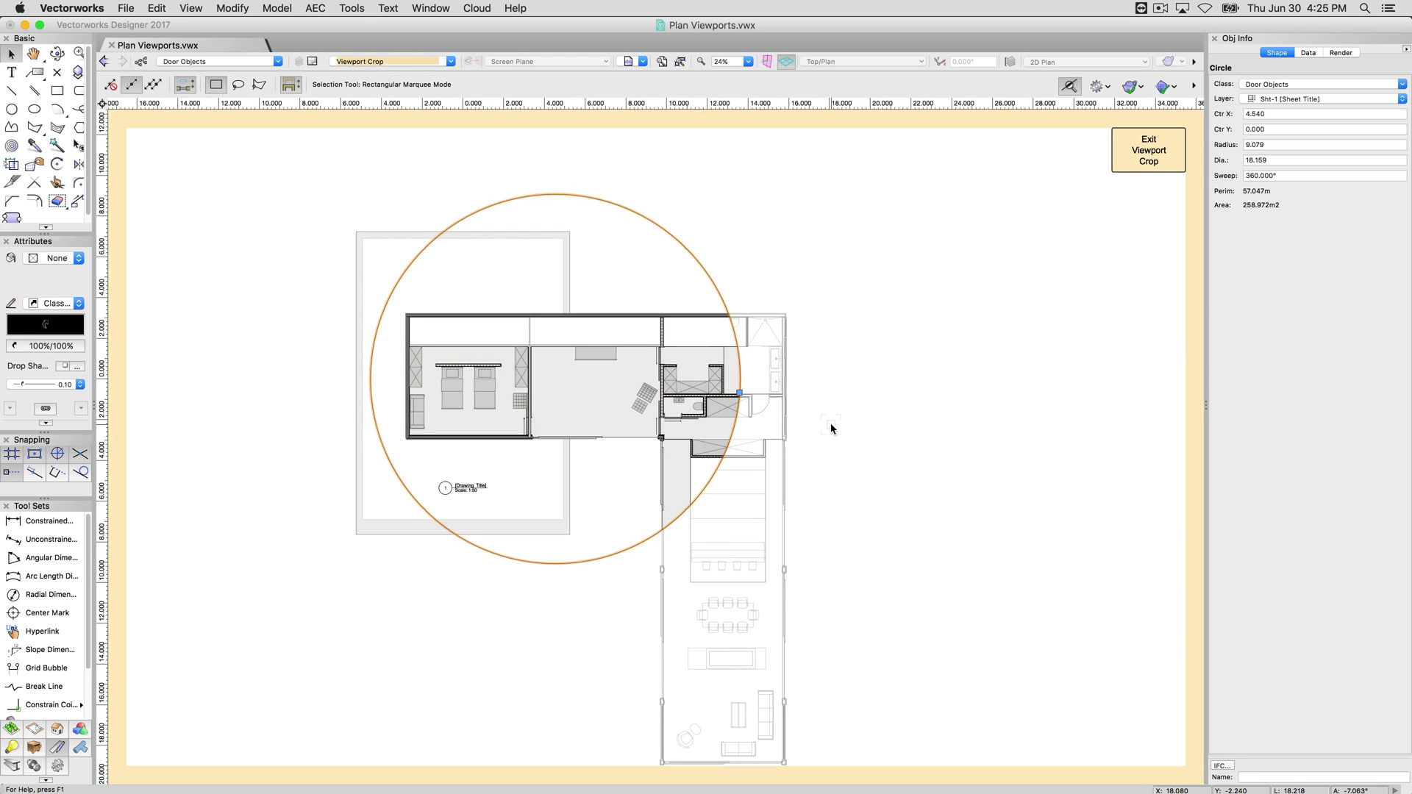
left_click(831, 427)
key("6")
Draw a circle around the bedroom and a larger overlapping circle to its right.
left_click(462, 368)
left_click(566, 404)
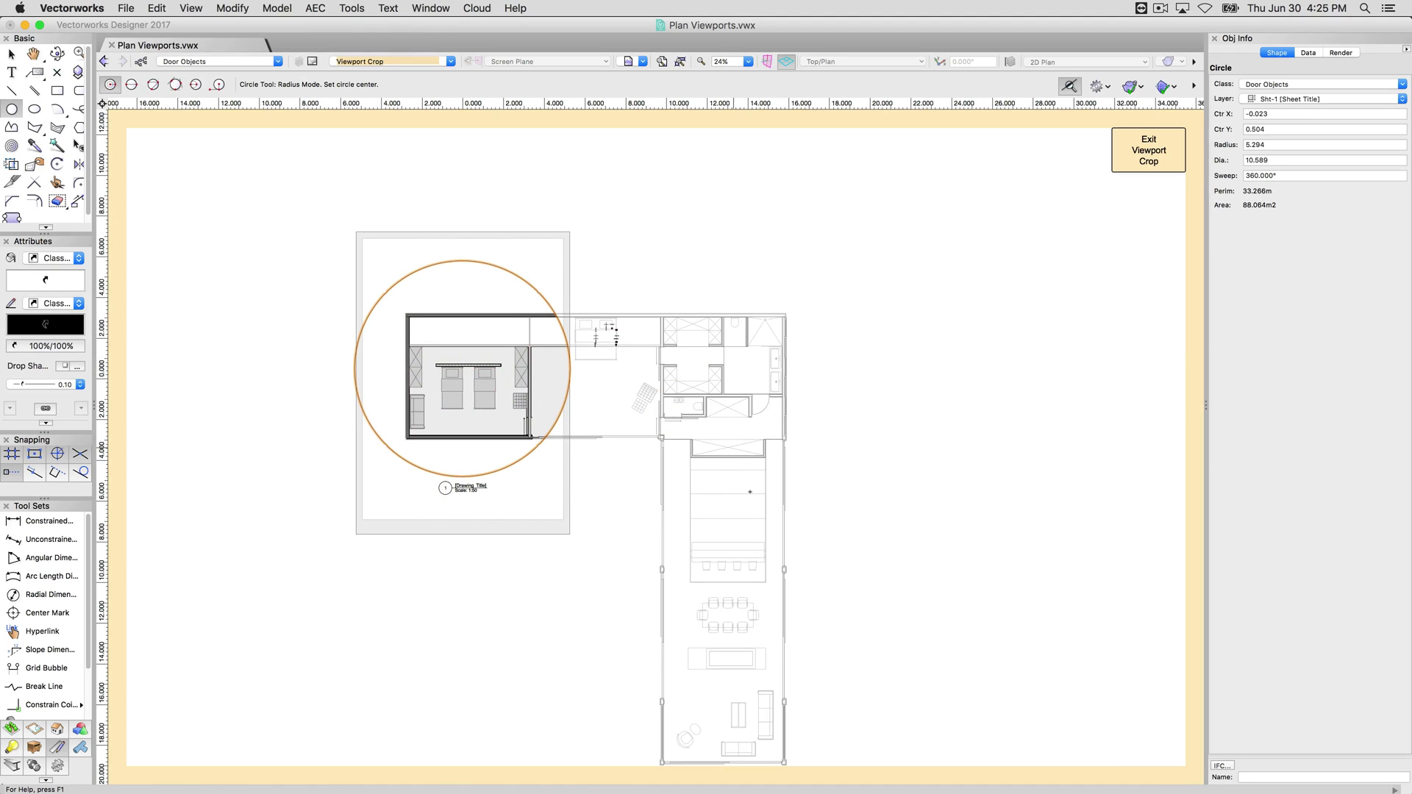
left_click(676, 367)
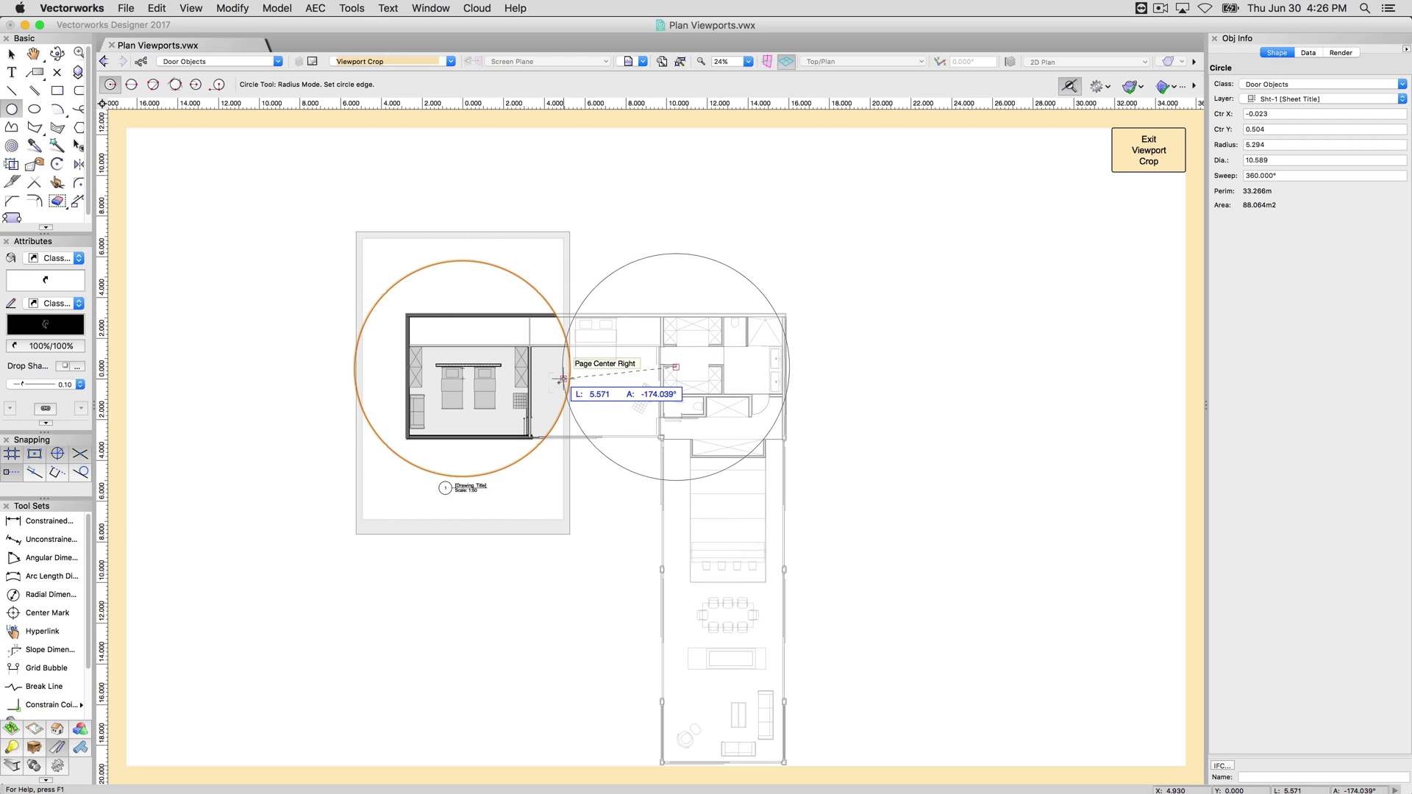
left_click(528, 381)
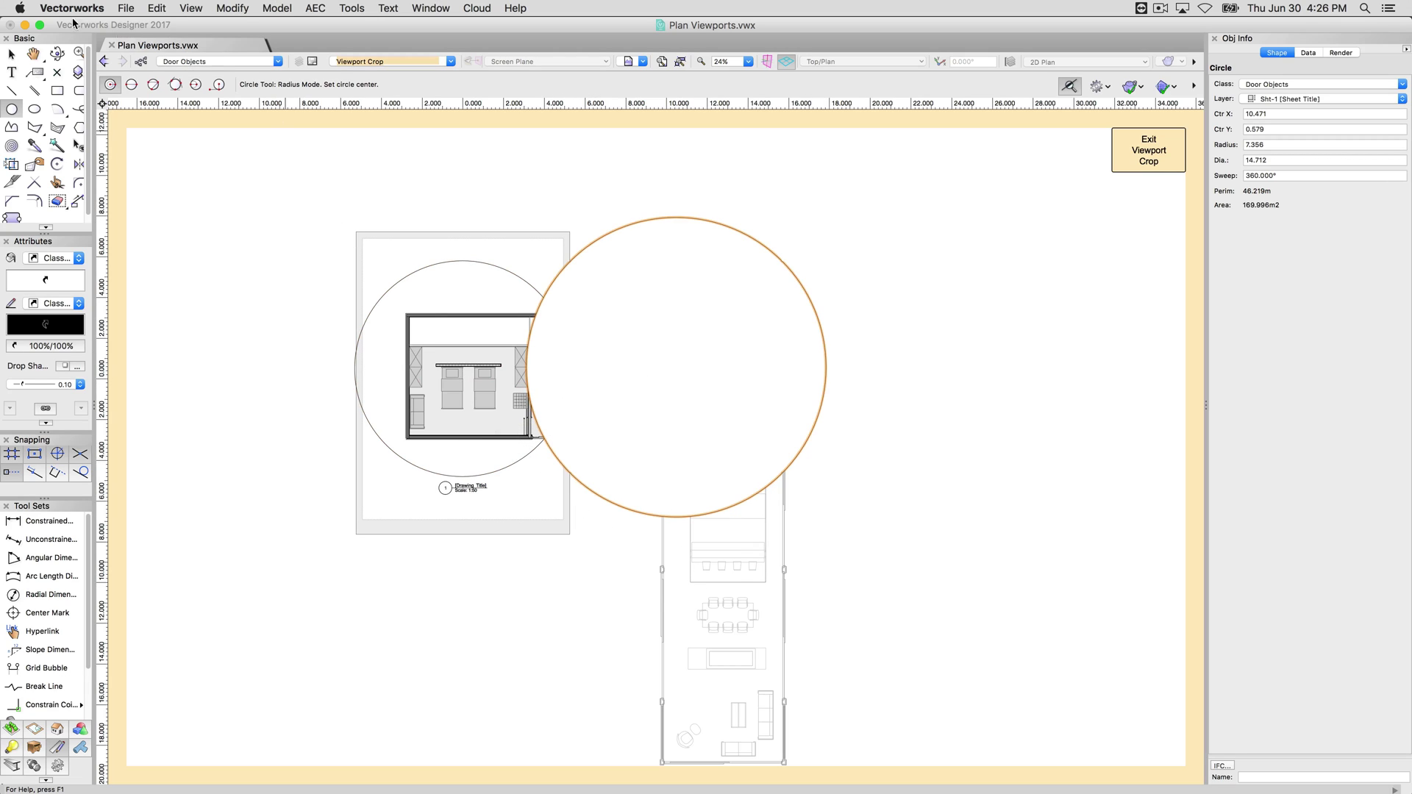
Merge both circles into one outline with Add Surface and exit the crop.
left_click(11, 54)
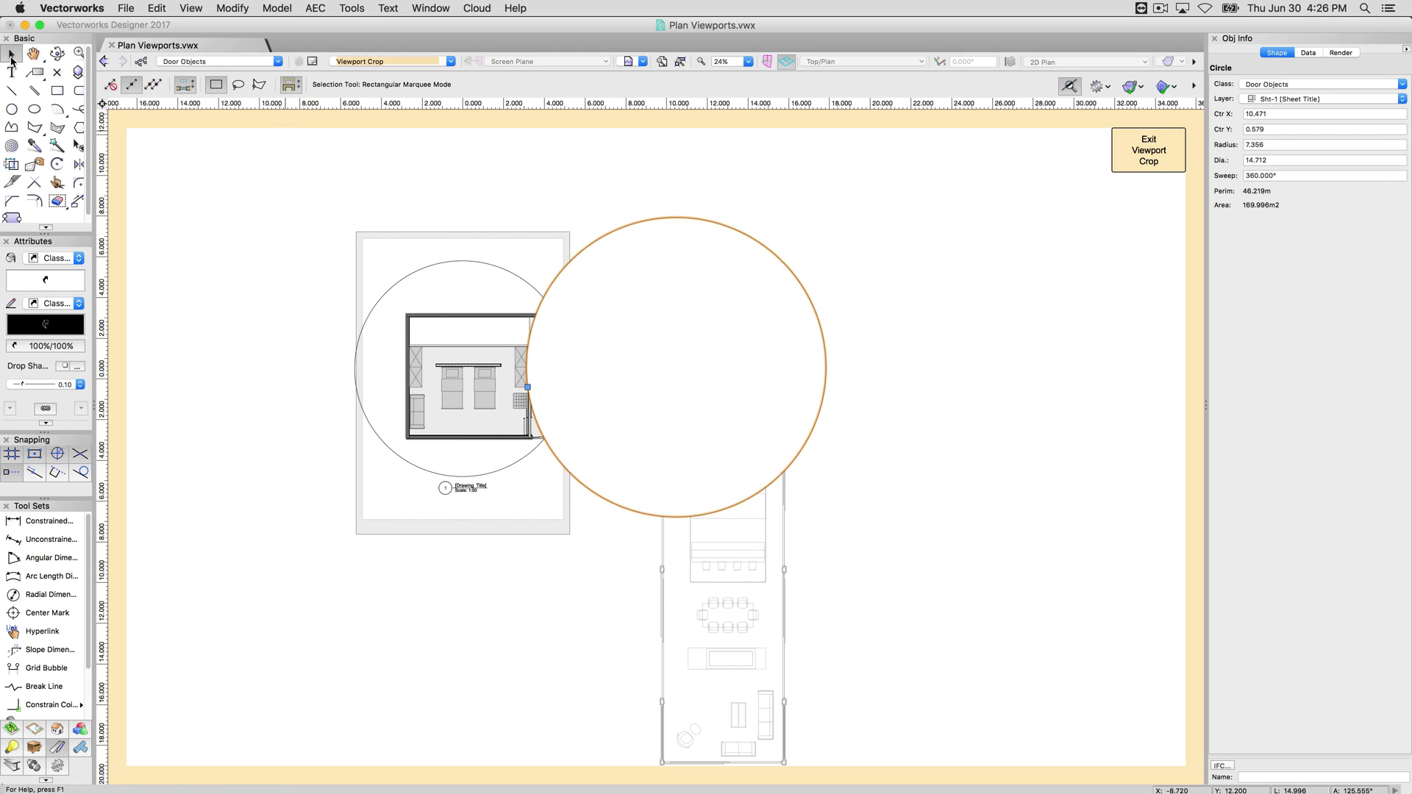
left_click(522, 277, "shift")
right_click(521, 276)
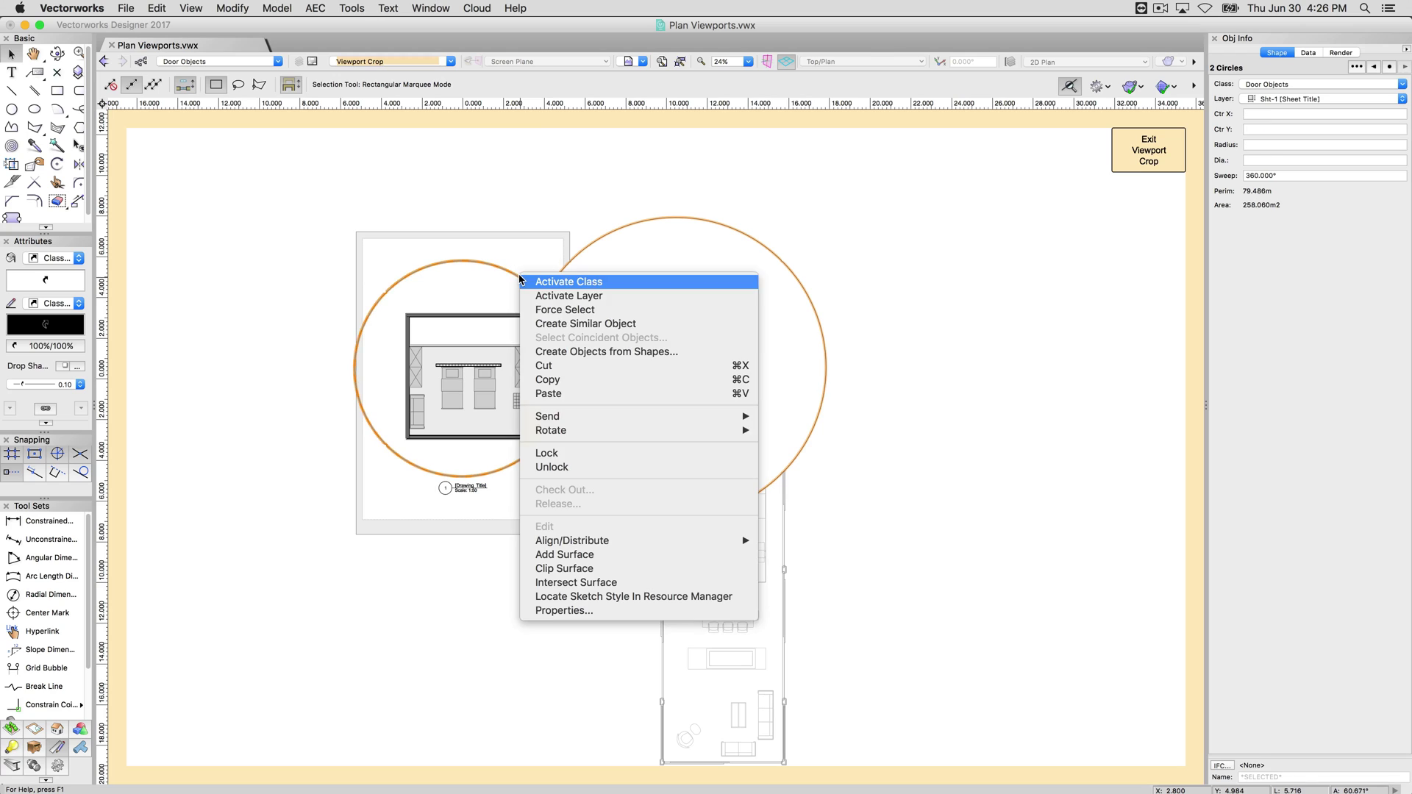
left_click(581, 555)
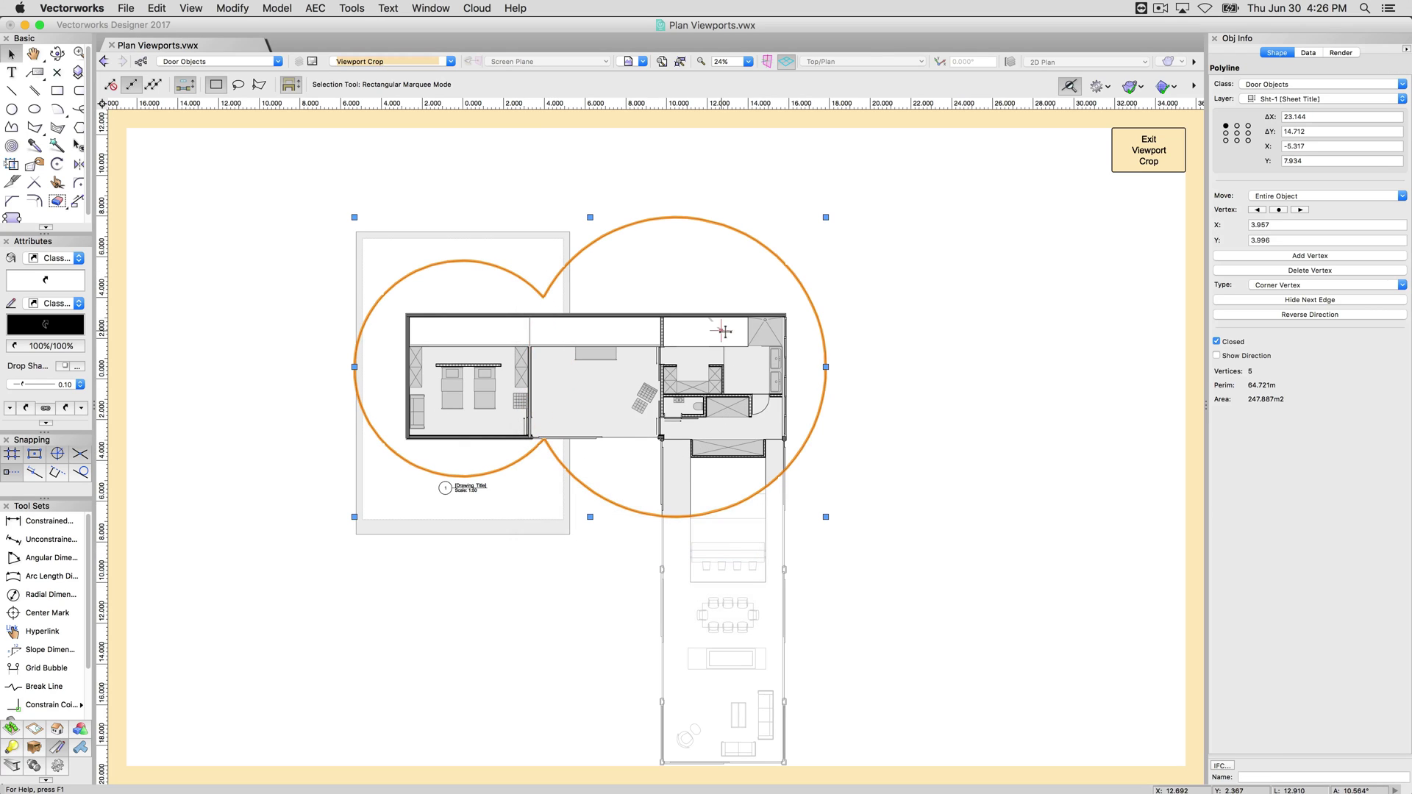
left_click(1149, 150)
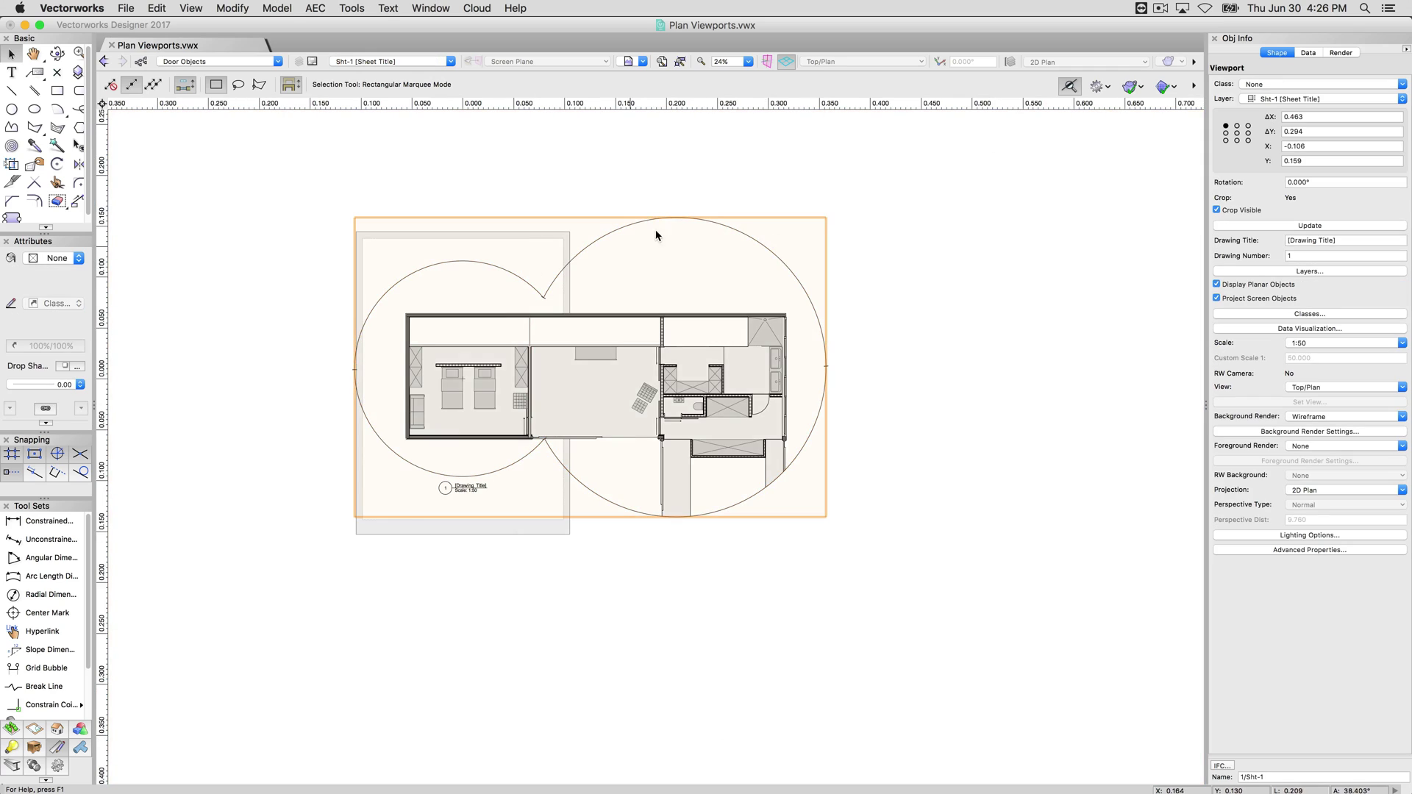